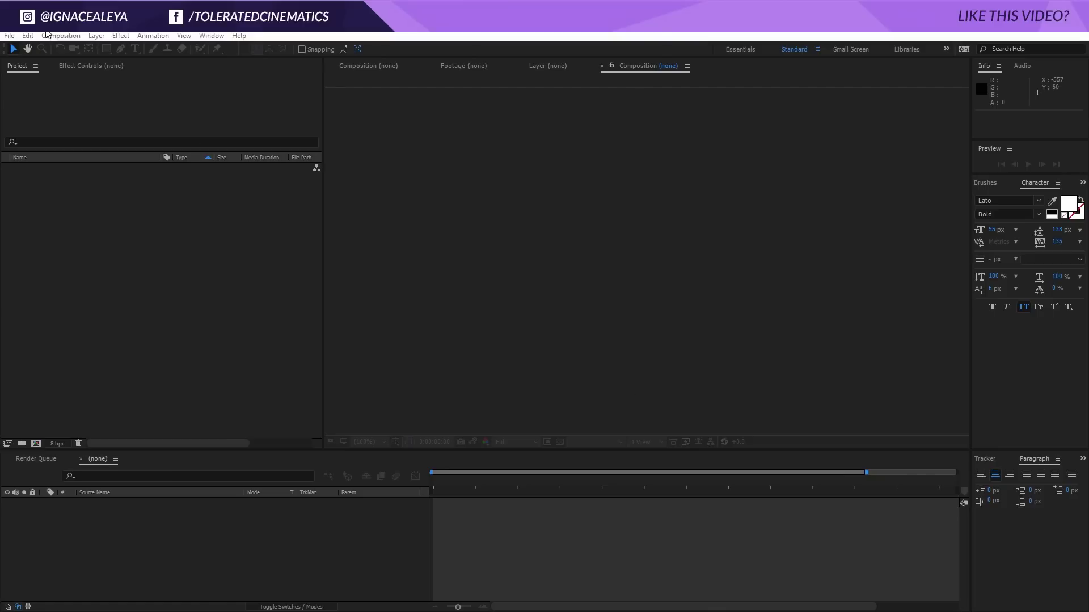
- Create a 1920 x 1080 composition named Main Comp at 24 fps with a 10-second duration
click(51, 36)
click(63, 48)
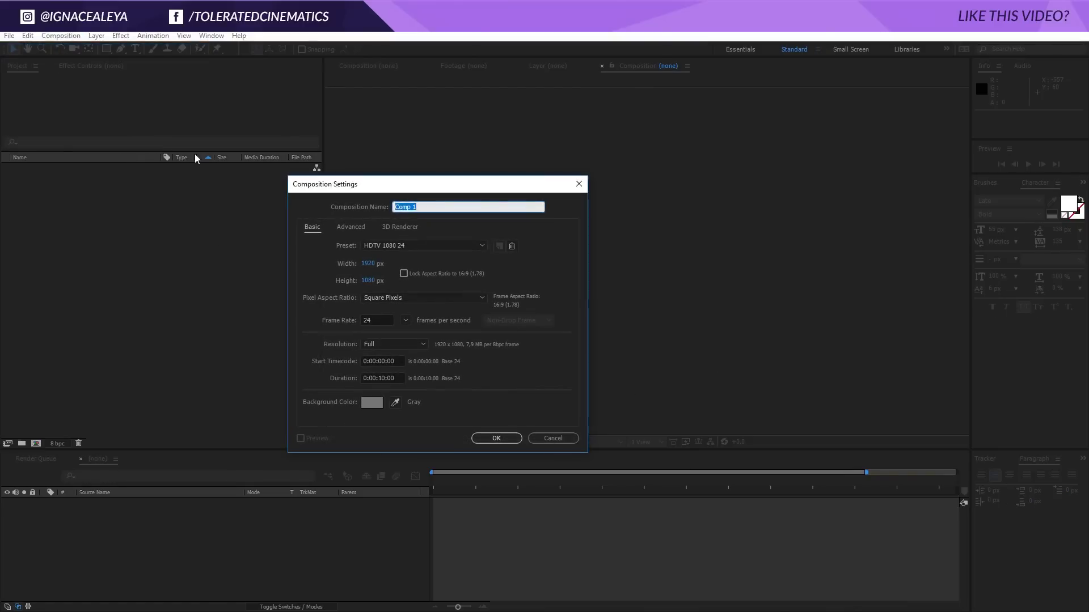
text(Main)
click(377, 320)
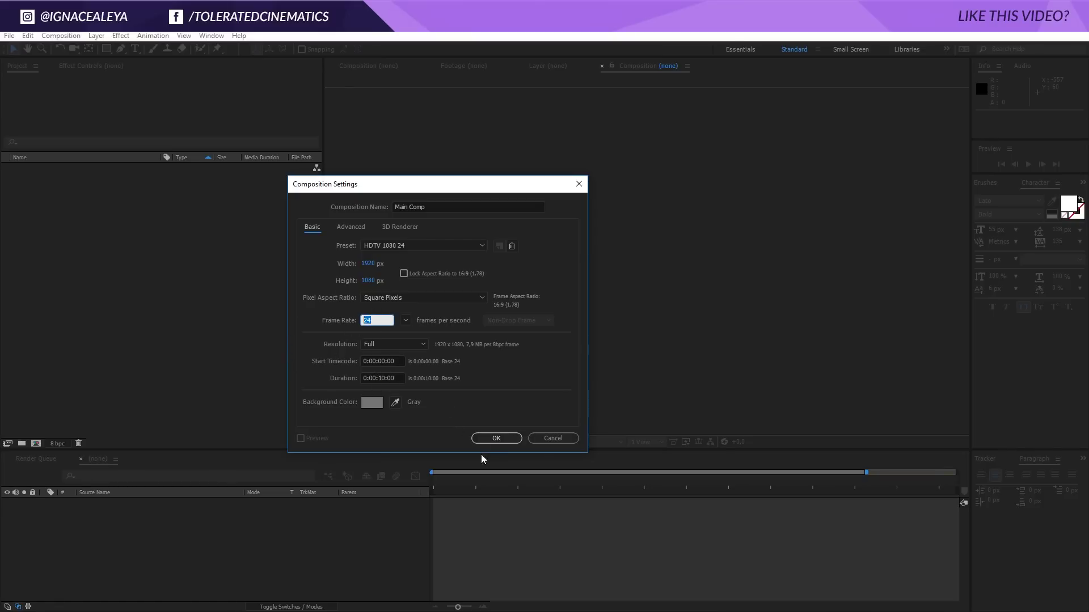
click(500, 438)
click(496, 440)
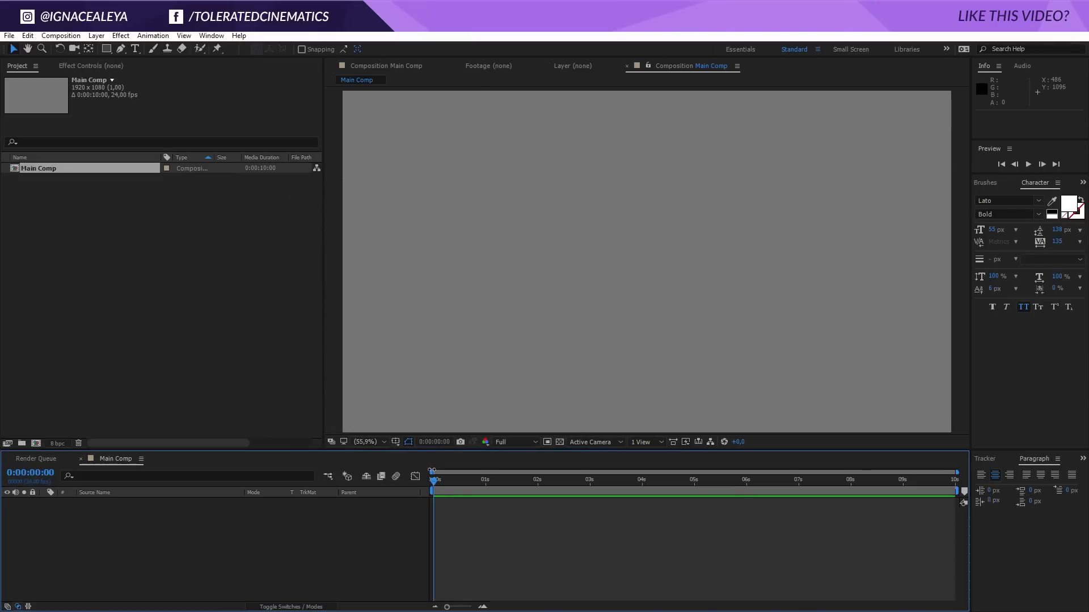
- Draw a red triangle with the Polygon Tool, reducing it to three sides and placing it in the frame's lower-left area
click(108, 50)
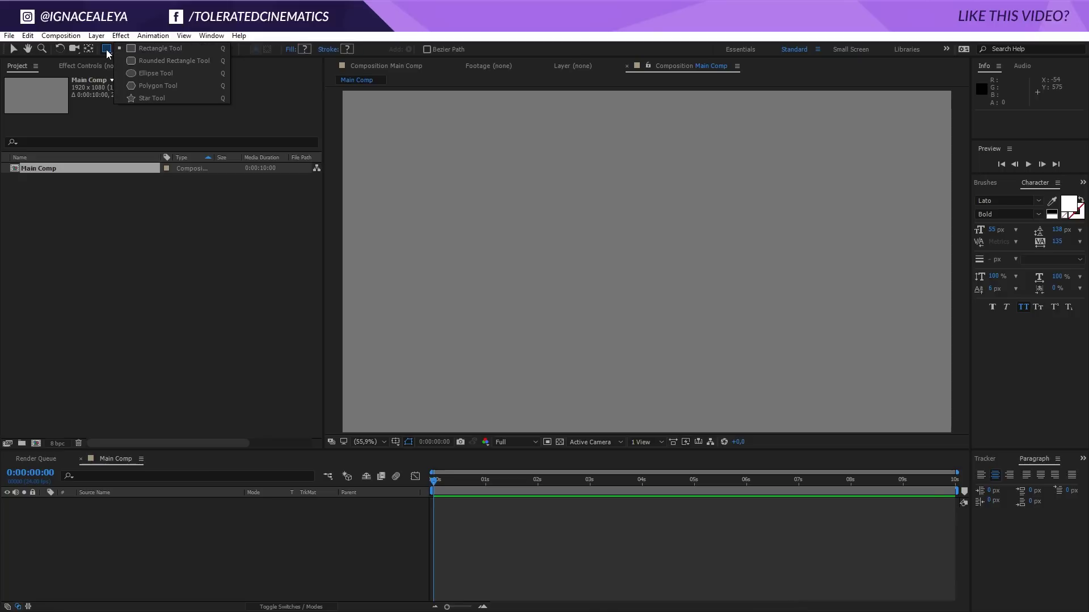
click(158, 86)
mouse_move(576, 187)
mouse_down()
mouse_move(637, 233)
mouse_move(645, 207)
mouse_move(635, 203)
mouse_move(622, 206)
mouse_move(625, 220)
mouse_move(615, 214)
mouse_move(567, 241)
mouse_move(616, 211)
mouse_move(562, 229)
mouse_move(567, 187)
mouse_move(545, 192)
mouse_move(534, 171)
mouse_move(515, 220)
mouse_move(570, 191)
mouse_move(561, 211)
mouse_move(535, 221)
mouse_move(576, 182)
mouse_move(574, 149)
mouse_move(577, 160)
mouse_up()
key(Up)
key(Down)
key(Up)
key(Up)
key(Up)
key(Down)
key(Down)
key(Down)
key(Up)
key(Up)
key(Down)
key(Down)
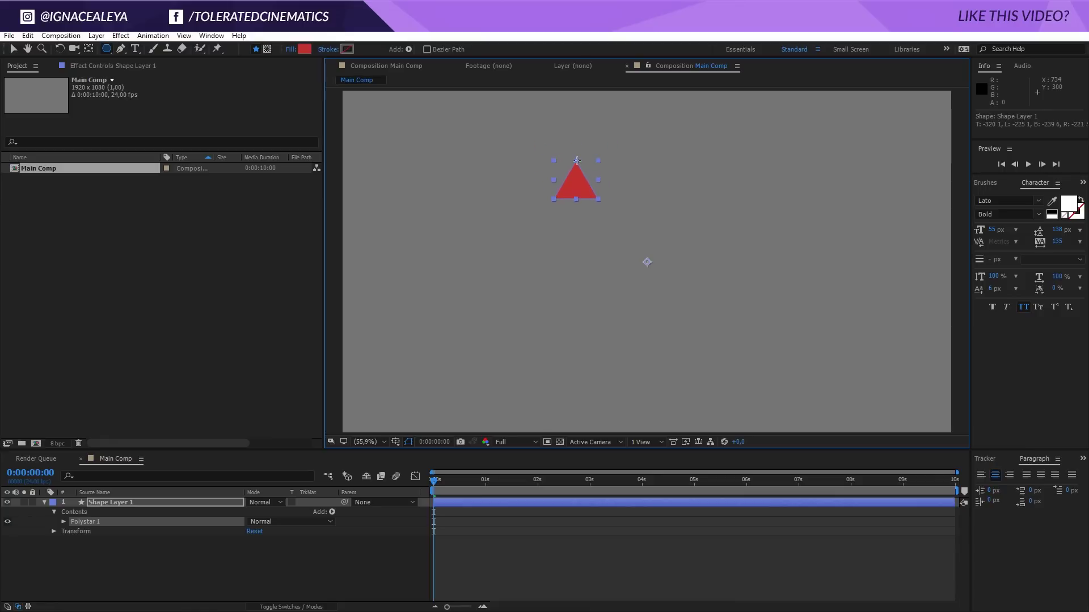
drag(577, 160, 413, 357)
- Preview the composition briefly and turn Shape Layer 1 into a 3D layer
click(236, 510)
key(space)
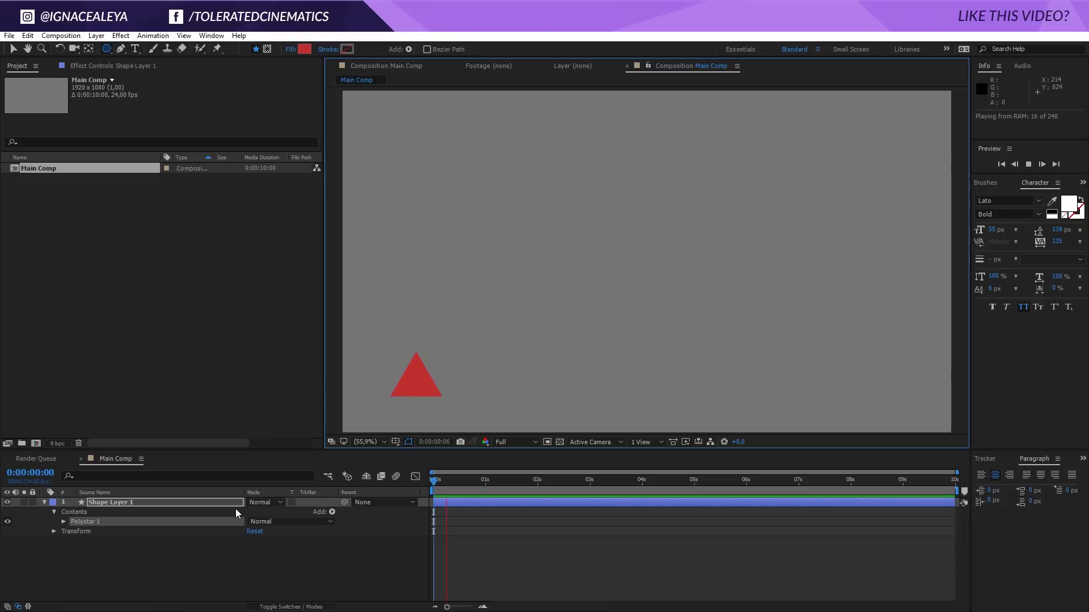
key(space)
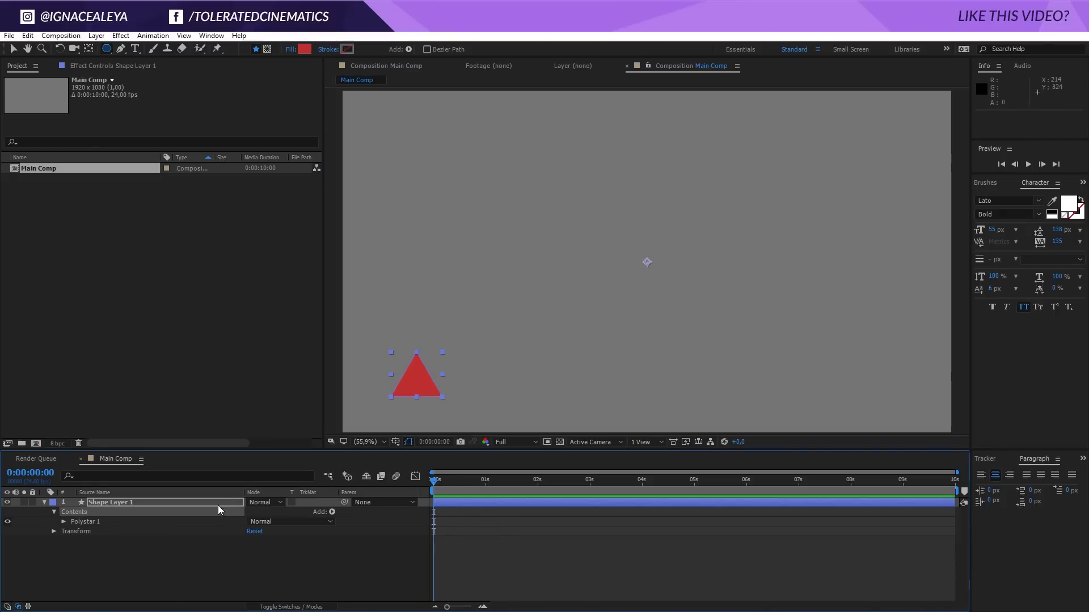
click(218, 503)
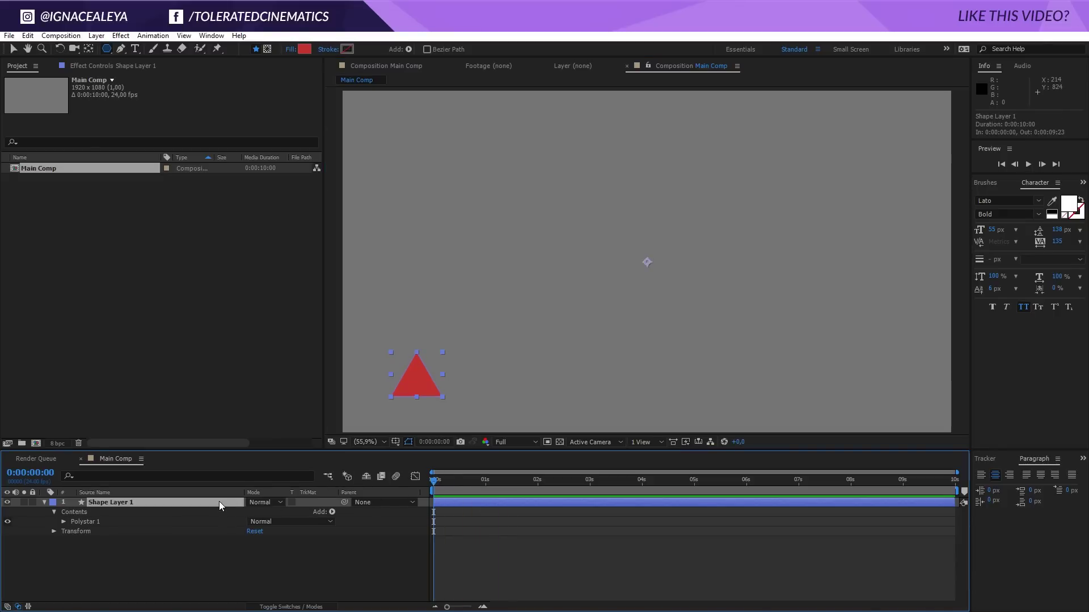
click(290, 607)
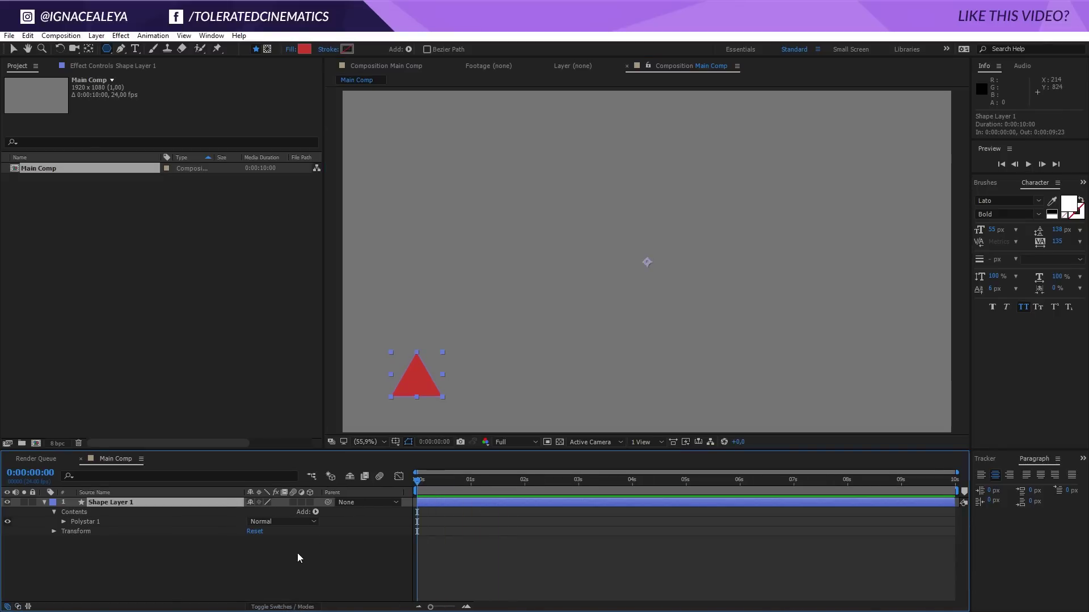
click(309, 503)
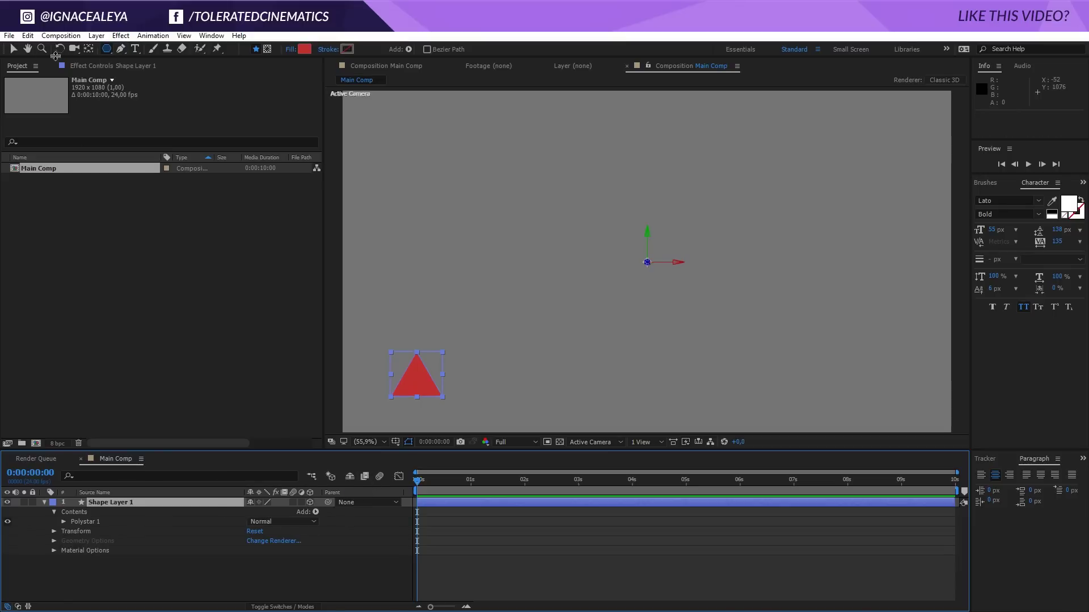
- Move the triangle's anchor point from the composition centre to its lower-right corner with the Pan Behind tool
click(88, 49)
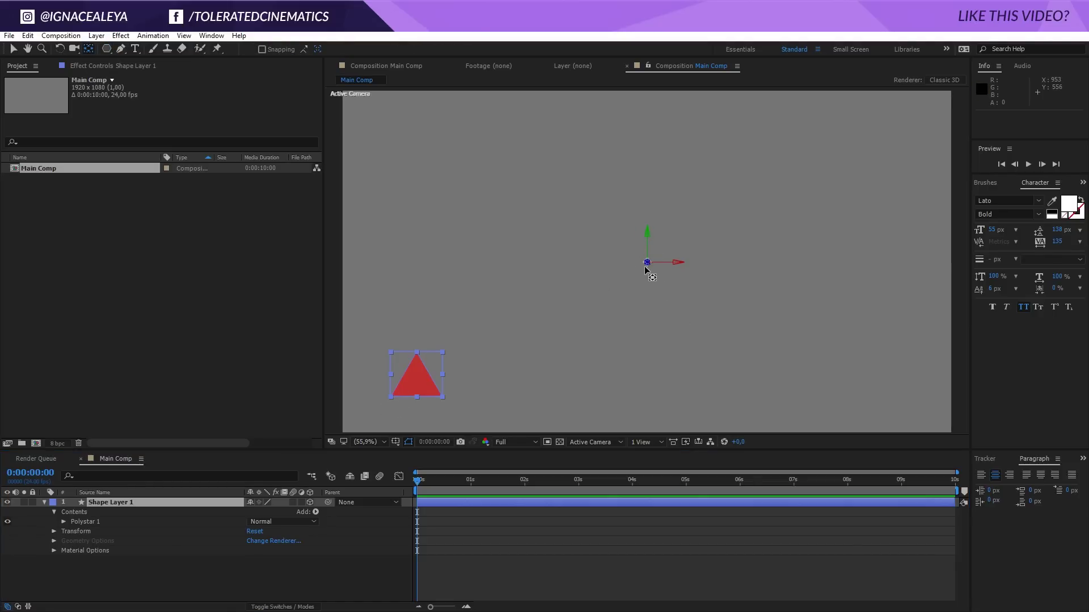
drag(648, 264, 418, 356)
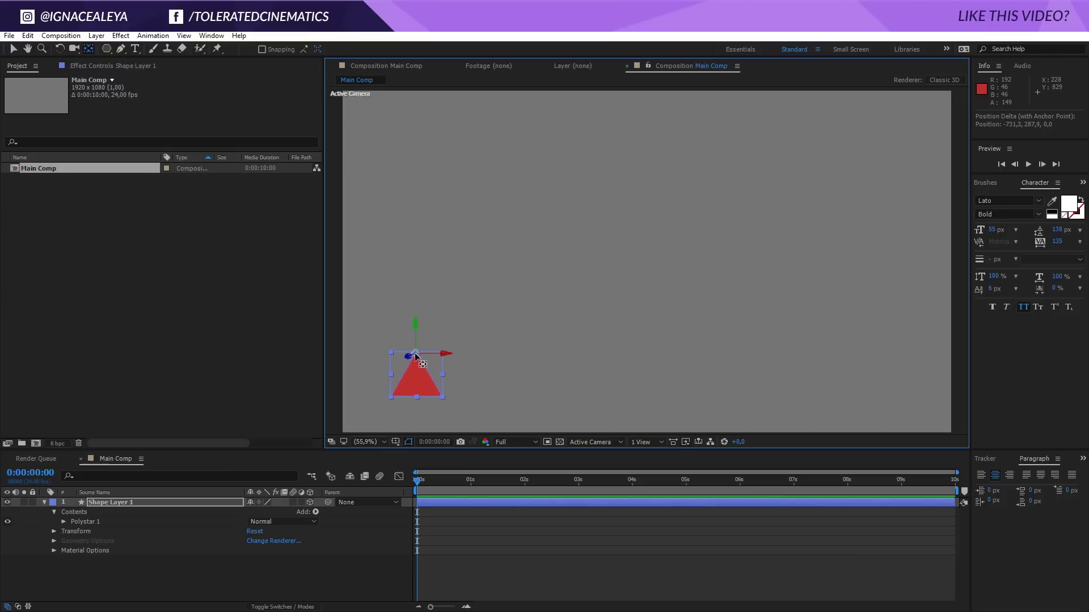
drag(416, 355, 480, 395)
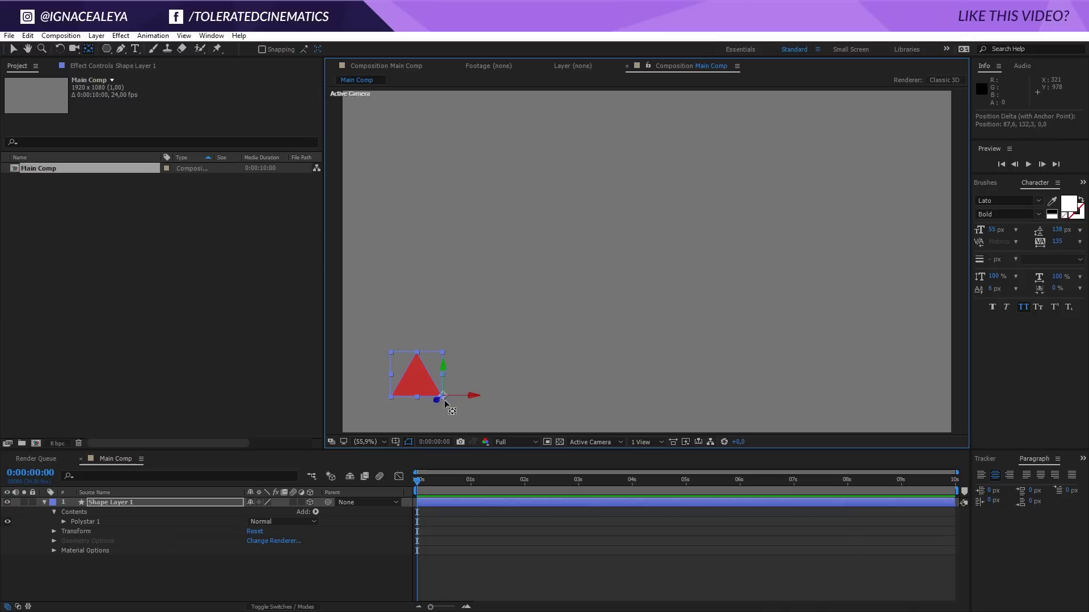
mouse_move(442, 397)
mouse_down()
mouse_move(447, 381)
mouse_move(394, 387)
mouse_move(441, 396)
mouse_up()
mouse_move(440, 396)
mouse_down()
mouse_move(403, 364)
mouse_move(407, 389)
mouse_move(393, 396)
mouse_move(396, 369)
mouse_move(387, 399)
mouse_move(440, 400)
mouse_up()
- Duplicate Shape Layer 1 and set the copy's Z orientation to 60°
click(123, 502)
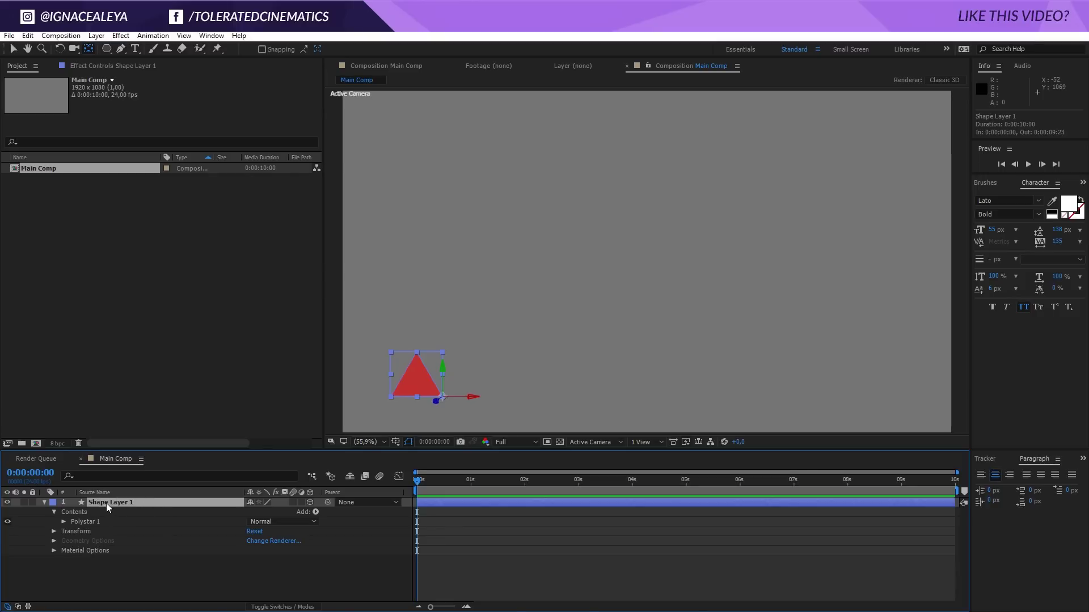
click(43, 502)
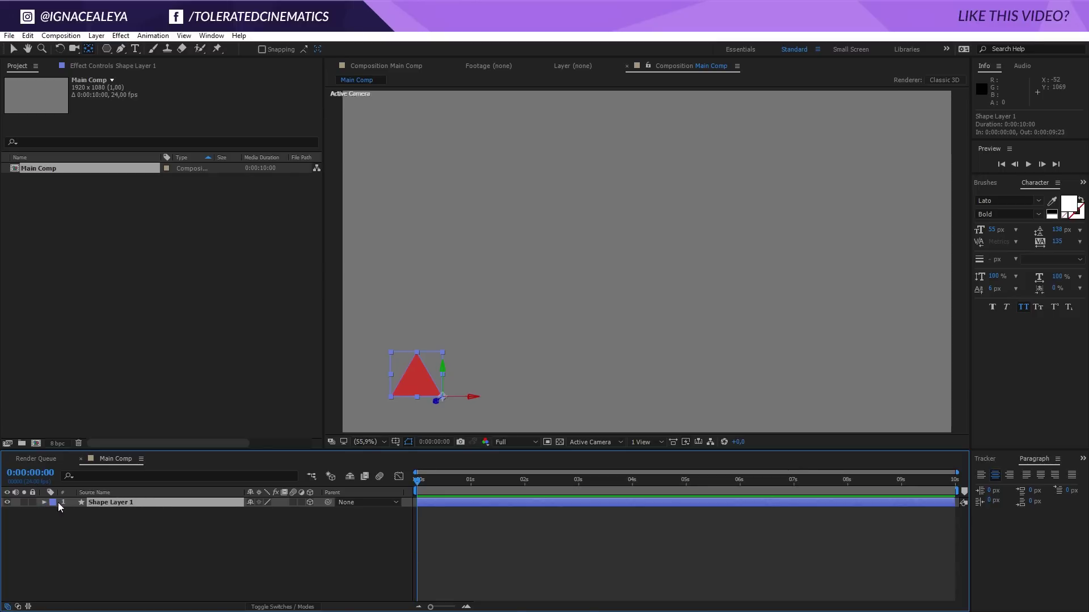
key(ctrl+d)
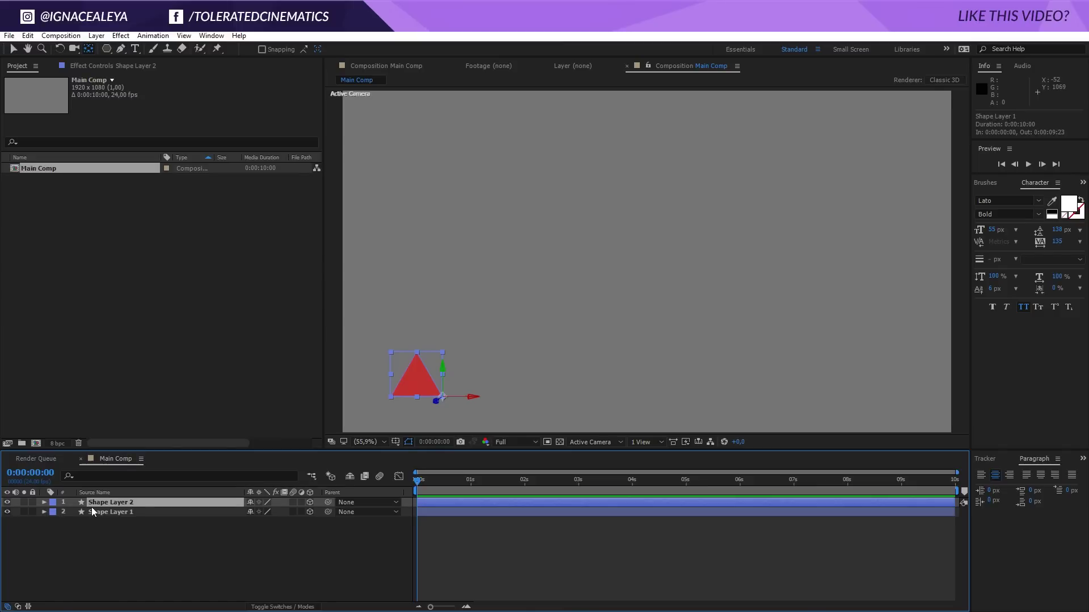
key(r)
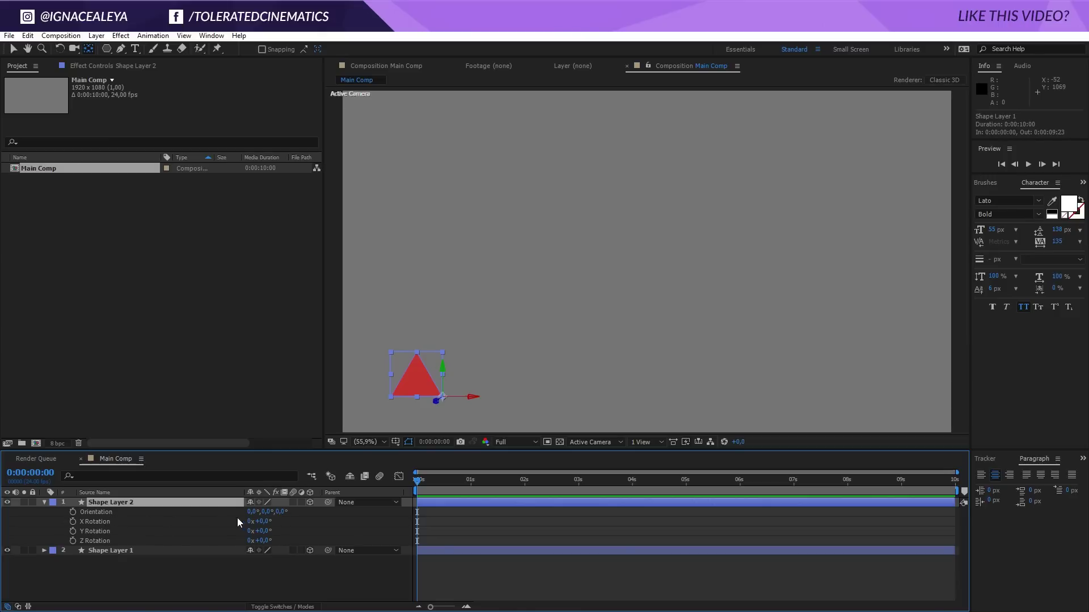
drag(282, 512, 314, 515)
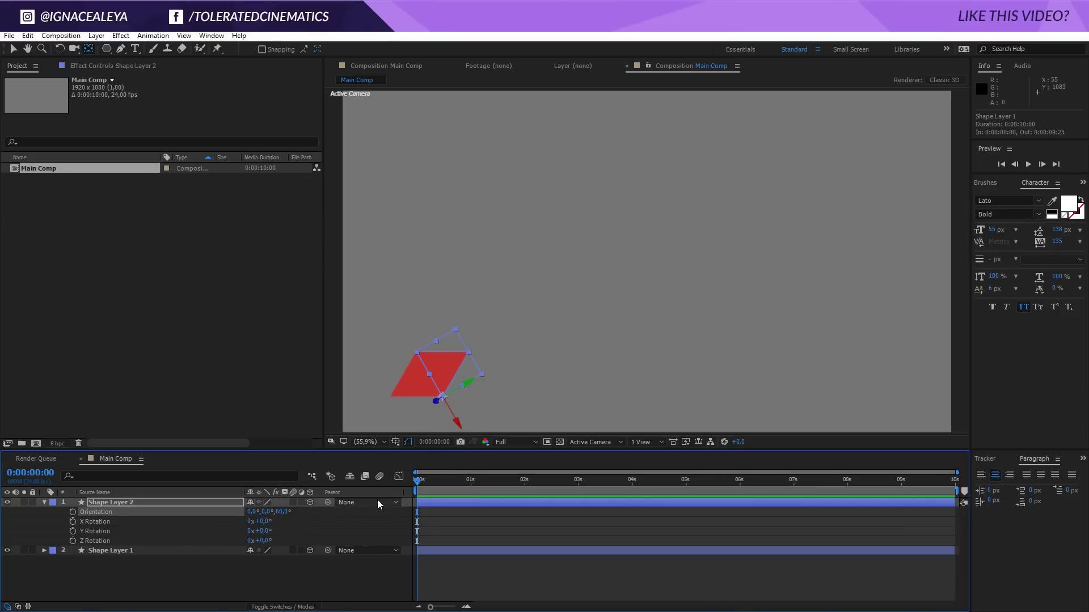
- Add an X Rotation keyframe of -180° at the start of Shape Layer 2
click(73, 521)
click(263, 521)
text(-180)
key(Return)
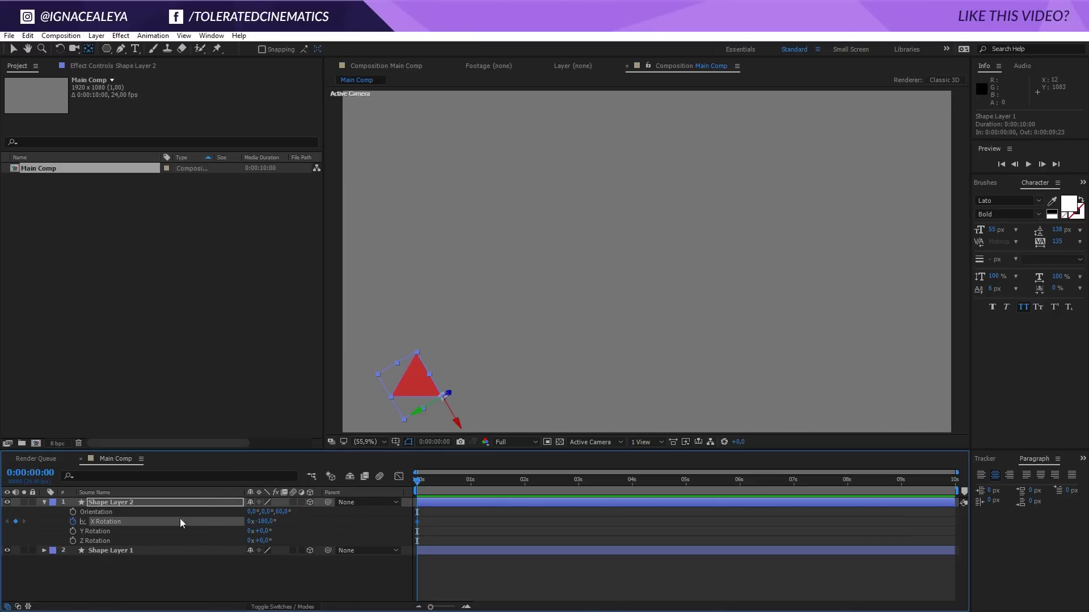
- Set Shape Layer 2's X Rotation to 0° at 0:00:01:00 and scrub through the unfolding motion
drag(462, 487, 471, 487)
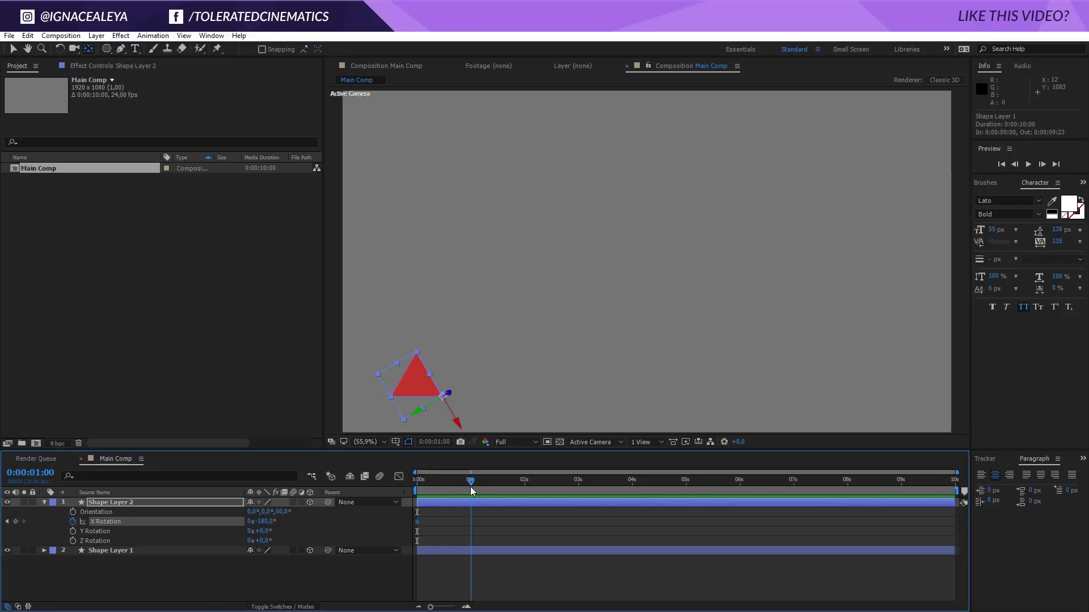
click(262, 521)
text(0)
key(Return)
click(437, 482)
drag(430, 481, 469, 491)
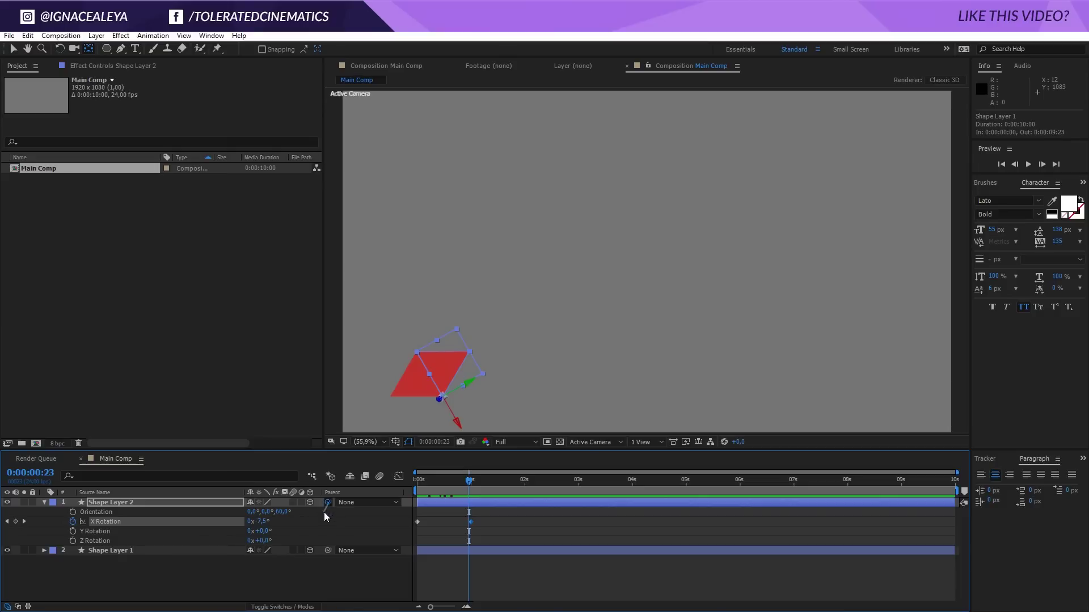
- Parent Shape Layer 2 to Shape Layer 1 and move the playhead to 0:00:01:03
drag(327, 502, 117, 554)
mouse_move(468, 486)
mouse_down()
mouse_move(412, 489)
mouse_move(478, 487)
mouse_up()
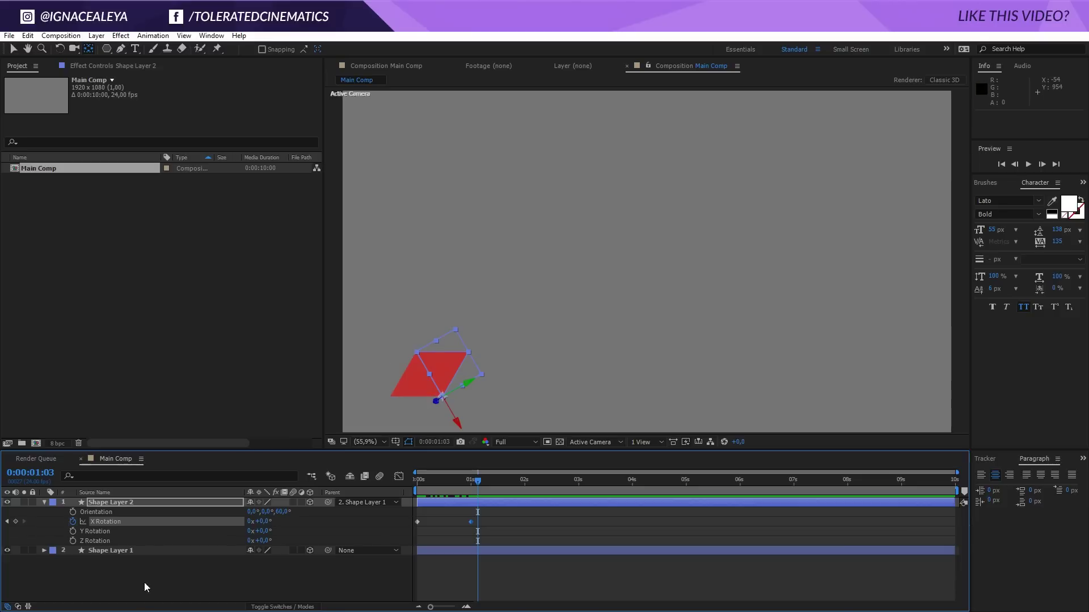
- Test the parent link by moving Shape Layer 1 and changing its orientation, undoing both changes
click(154, 554)
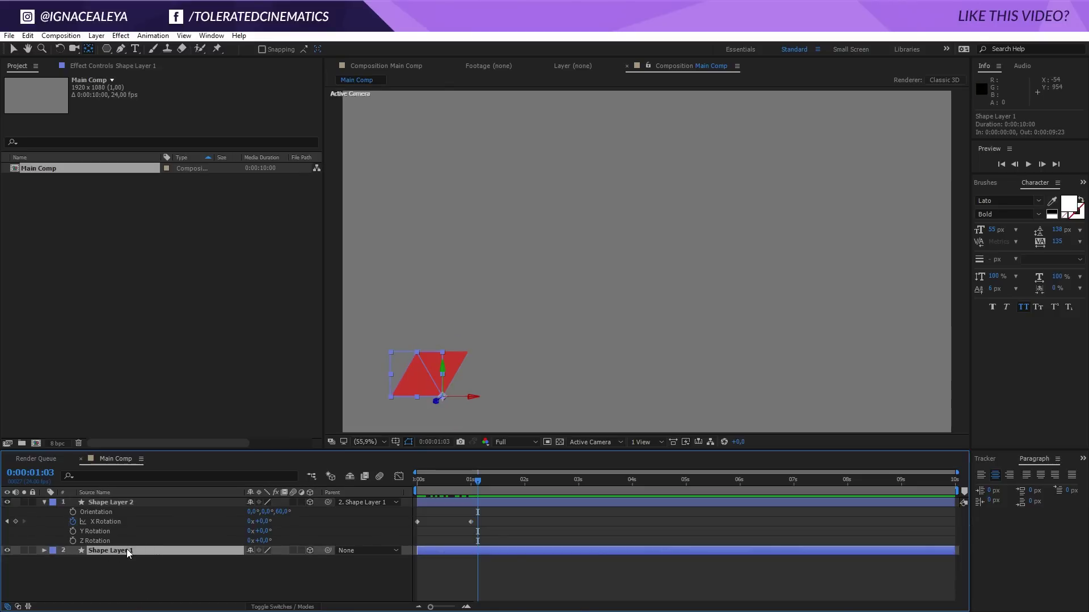
click(464, 395)
key(ctrl+z)
key(r)
drag(281, 561, 261, 541)
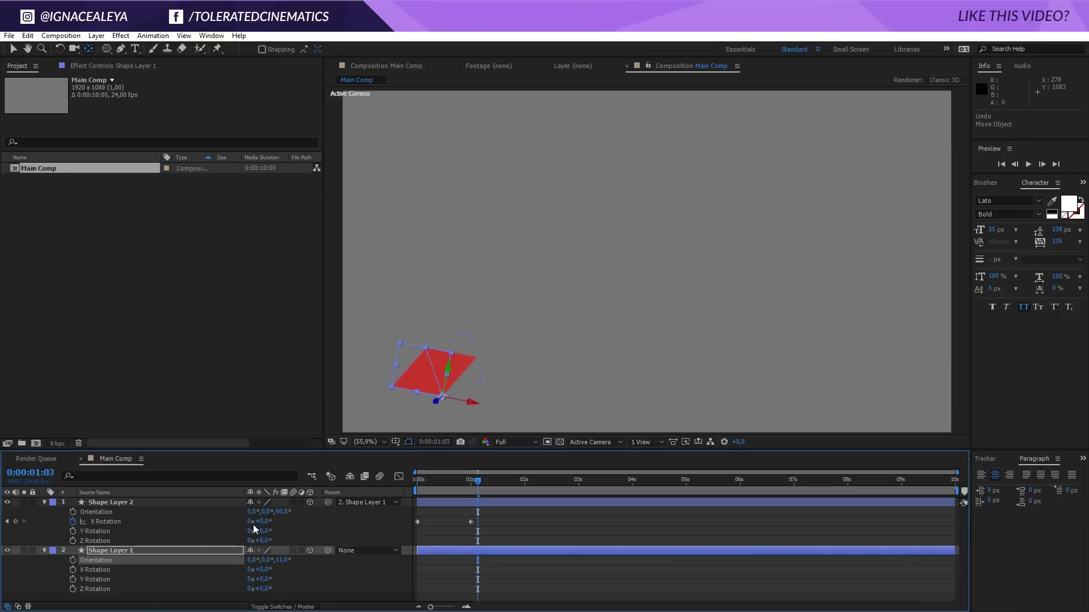
drag(272, 559, 267, 560)
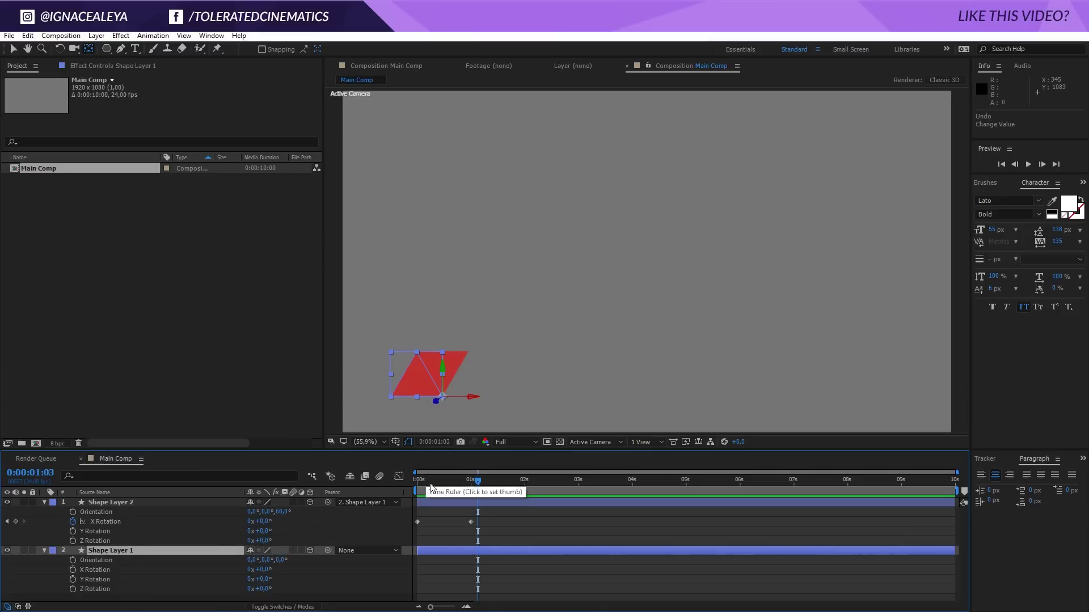
- Keyframe Shape Layer 1's X Rotation at the start and at 1 second, ending at 0°, and scrub through it
key(Home)
click(67, 567)
click(73, 569)
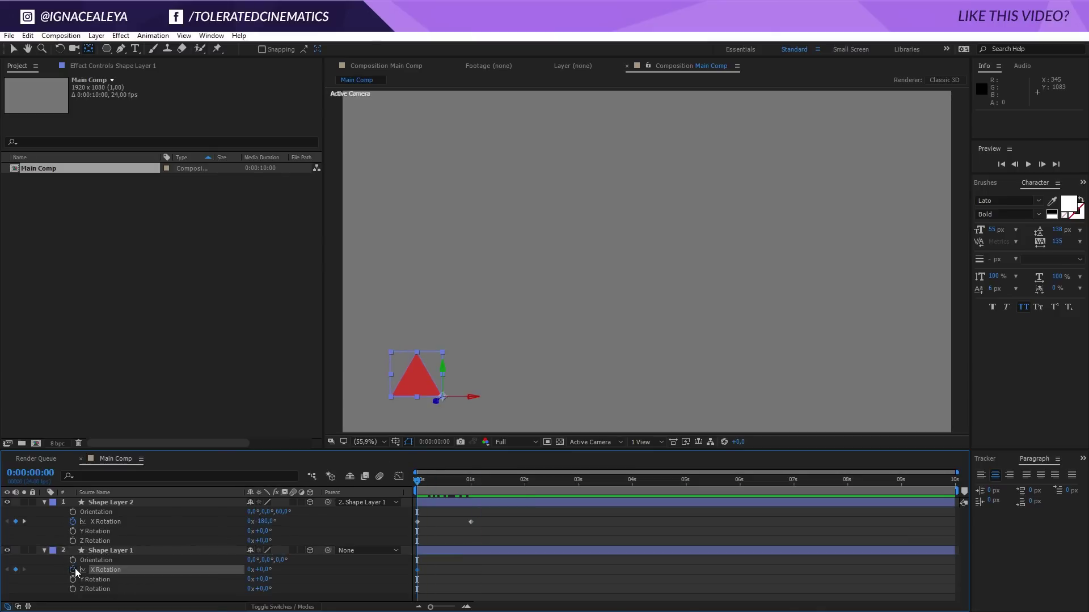
drag(264, 568, 215, 574)
drag(455, 493, 470, 492)
drag(269, 571, 320, 570)
key(space)
drag(460, 496, 490, 492)
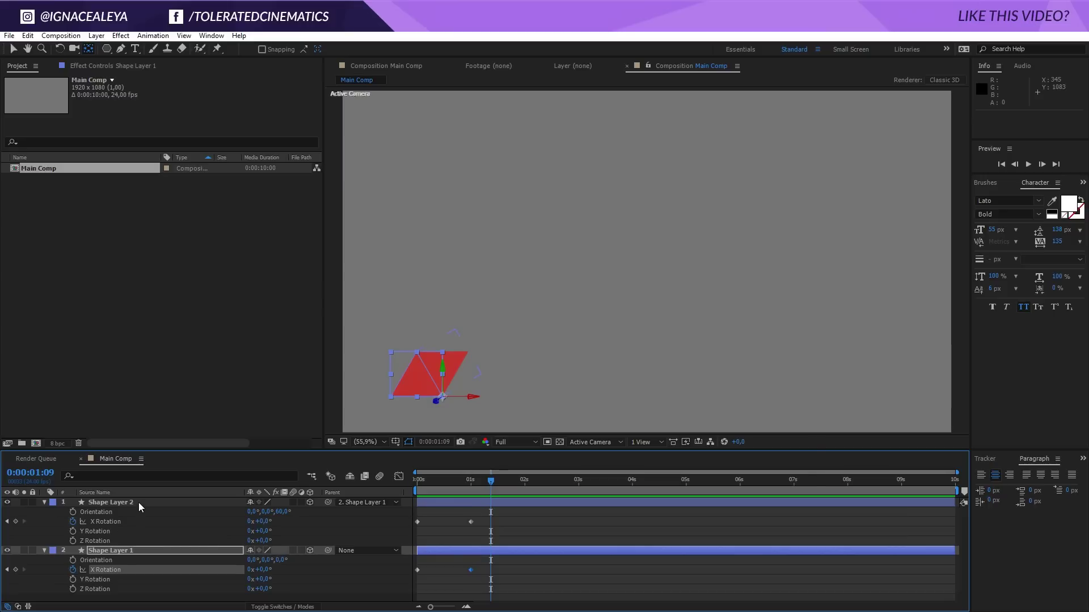
- Duplicate Shape Layer 2 and set the new layer's Z orientation to 120°
click(137, 503)
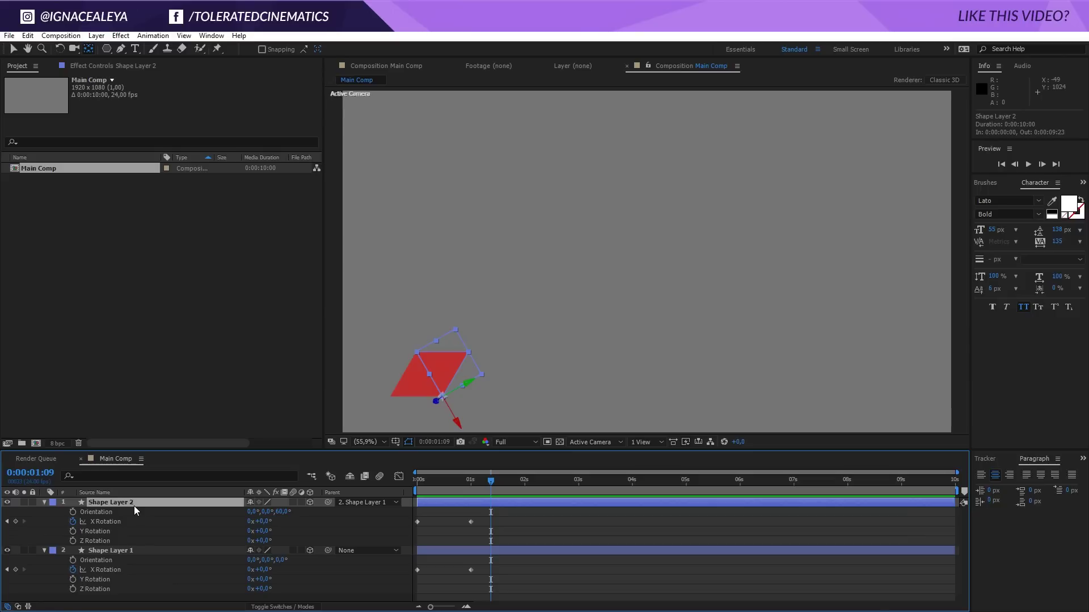
click(27, 35)
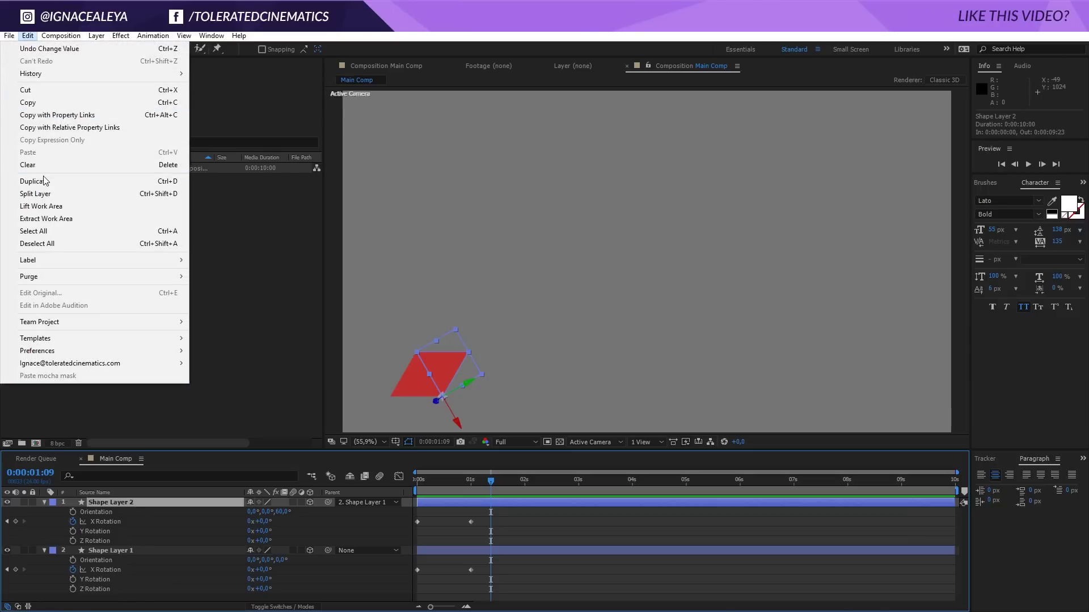
click(34, 181)
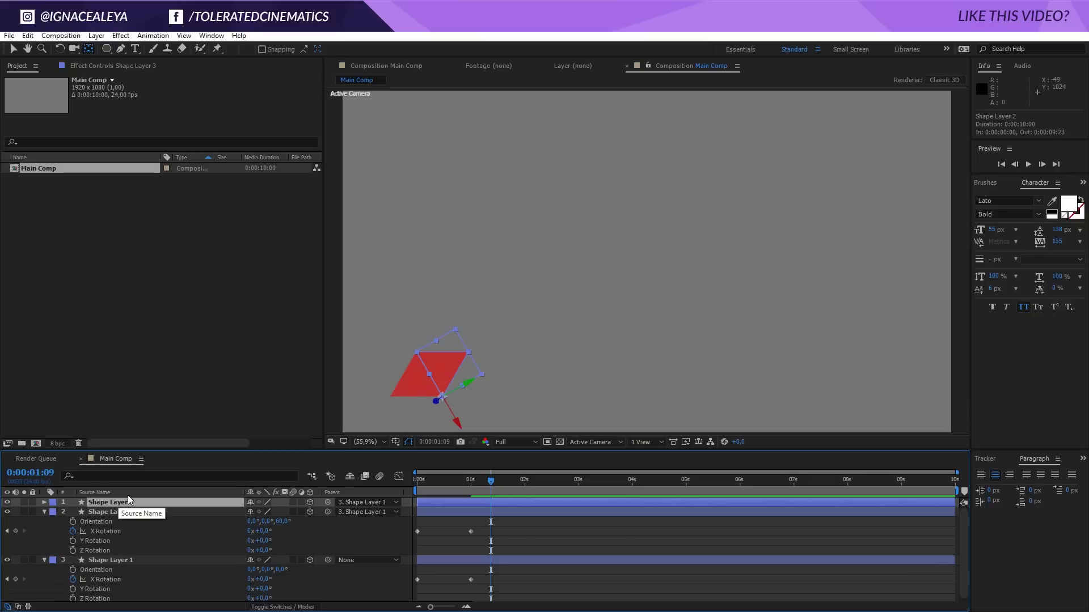
key(r)
drag(283, 512, 314, 511)
click(283, 512)
text(120)
key(Return)
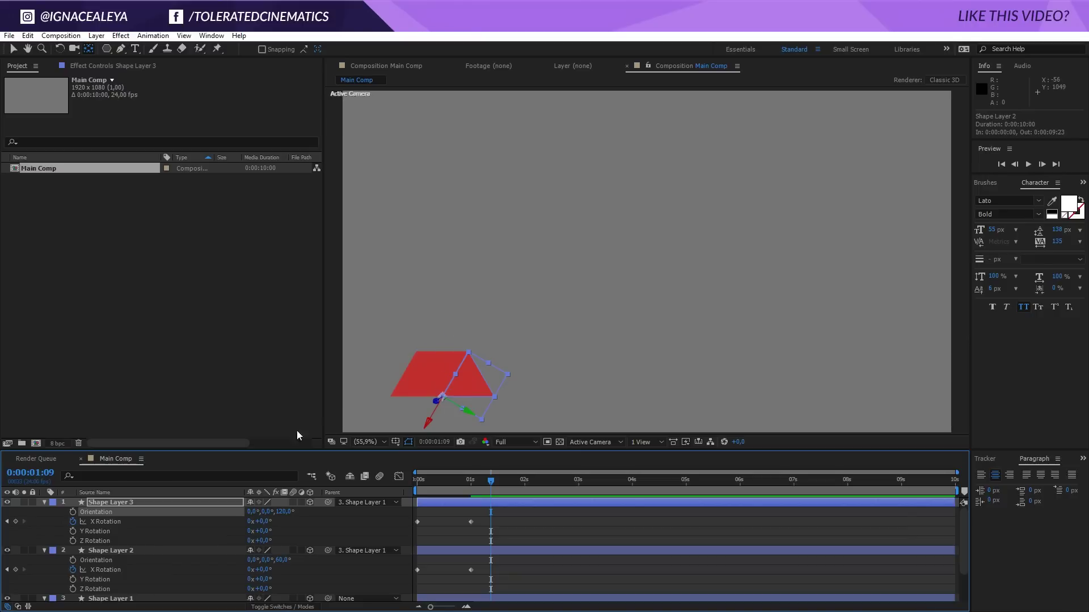
- Parent Shape Layer 3 to Shape Layer 2 and select each of the two layers to check the chain
drag(327, 502, 121, 550)
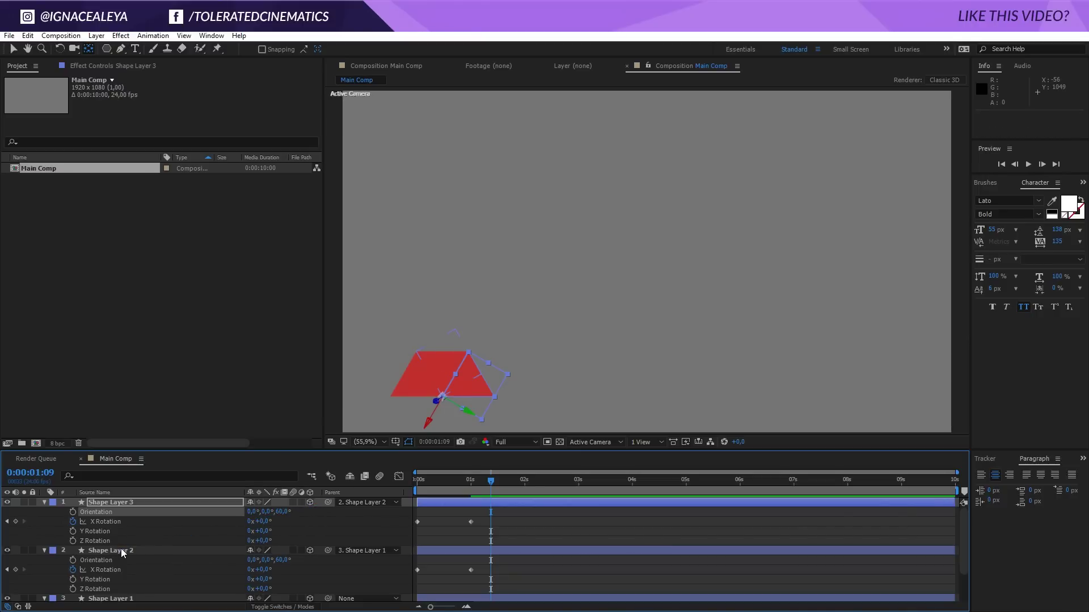
click(104, 550)
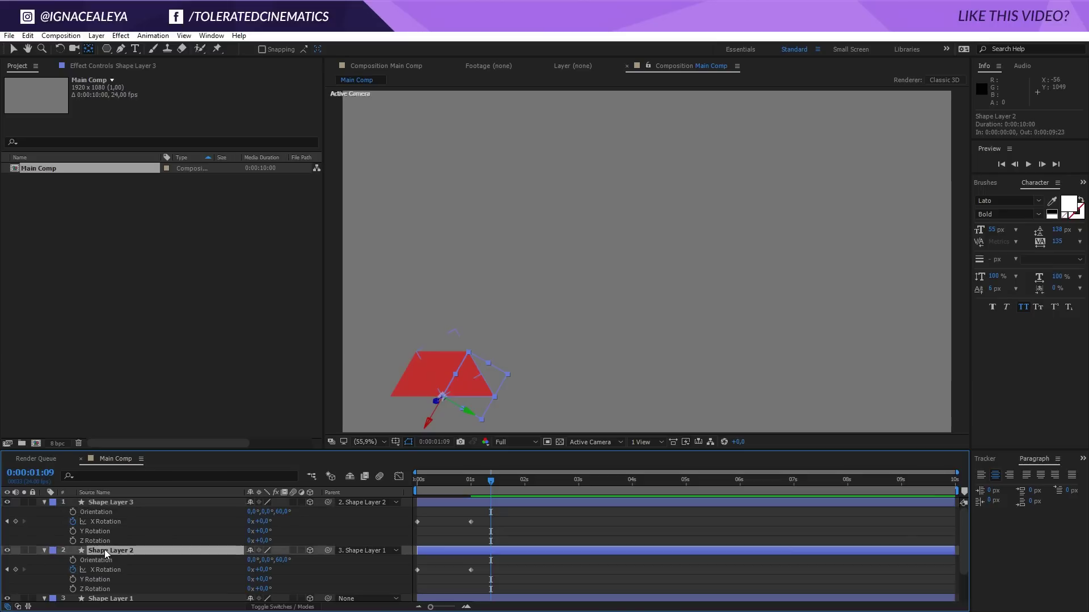
click(114, 501)
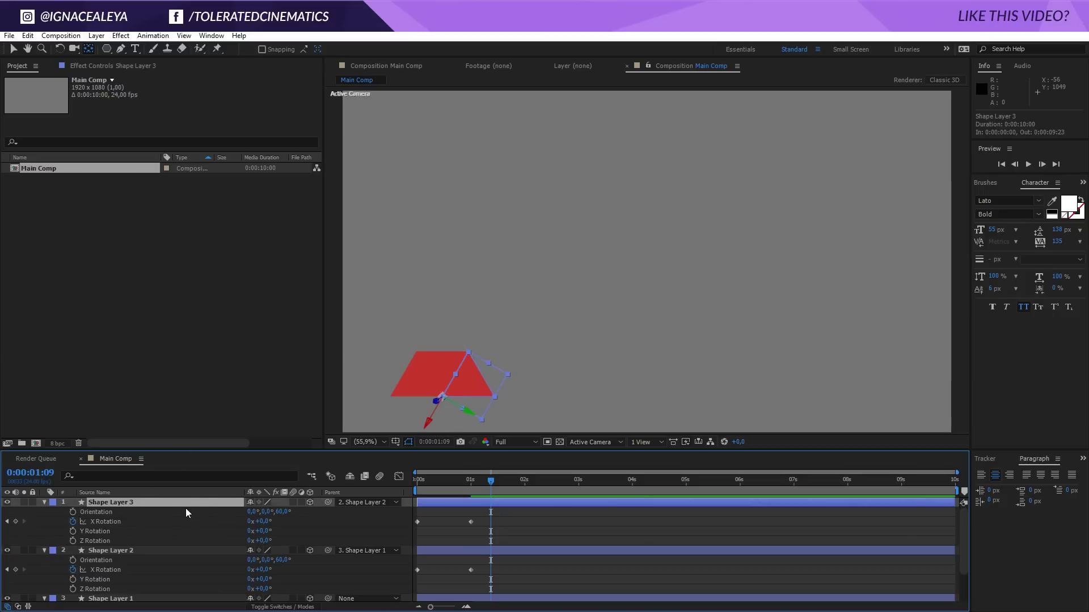
click(117, 551)
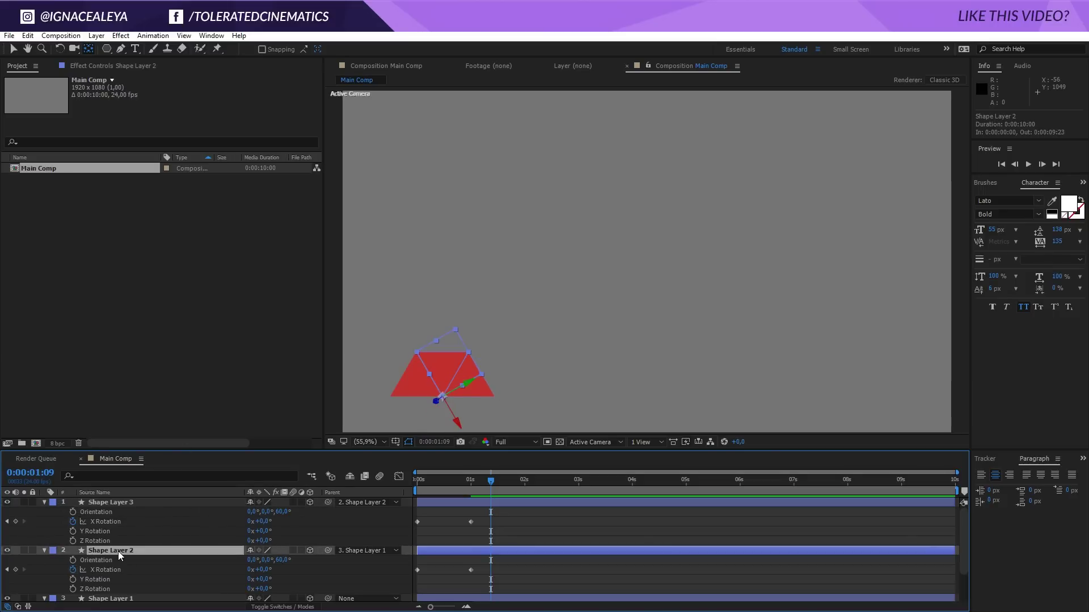
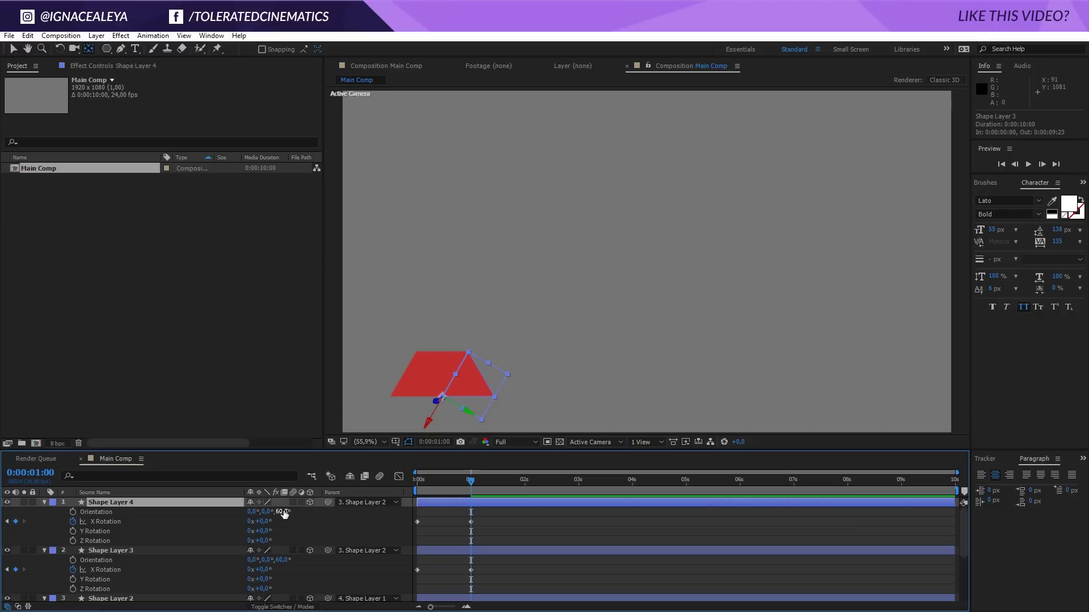
- Set Shape Layer 4's Z orientation to 0° and move it against the slanted right edge of the red strip
text(0)
key(Return)
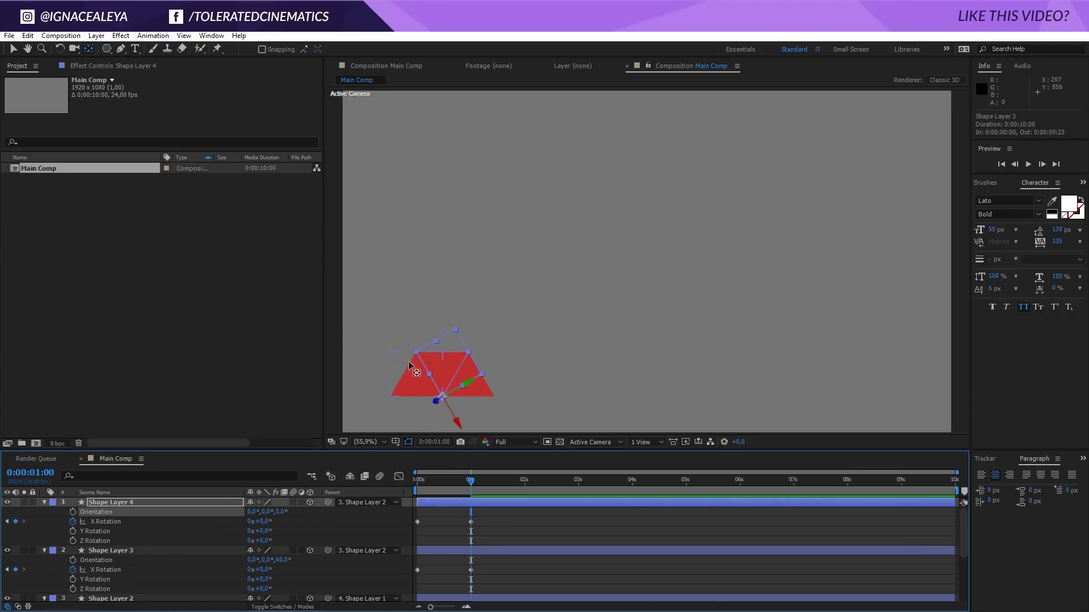
key(v)
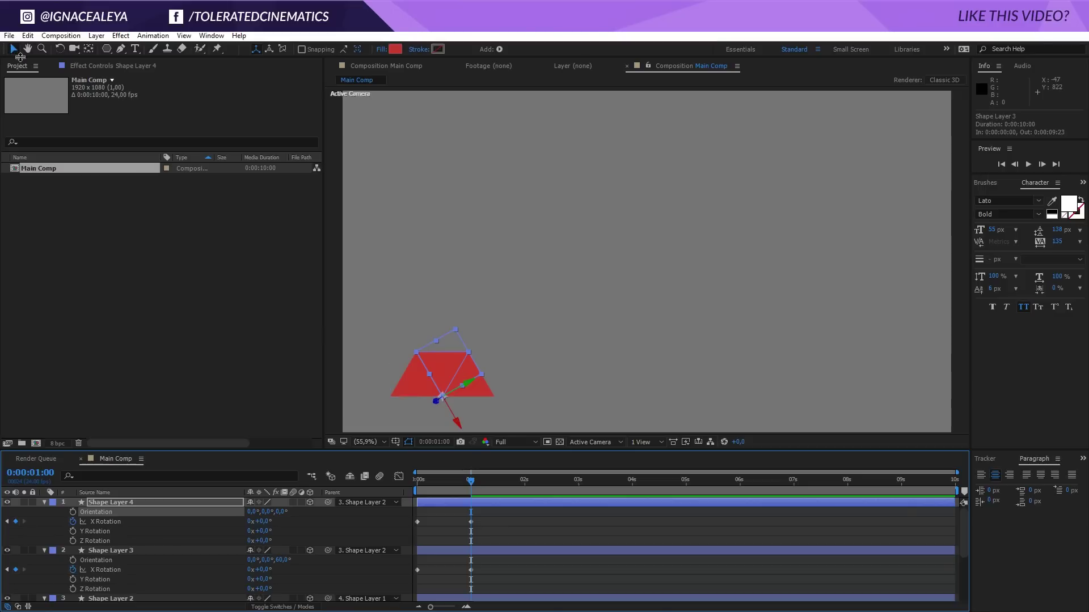
drag(437, 366, 484, 374)
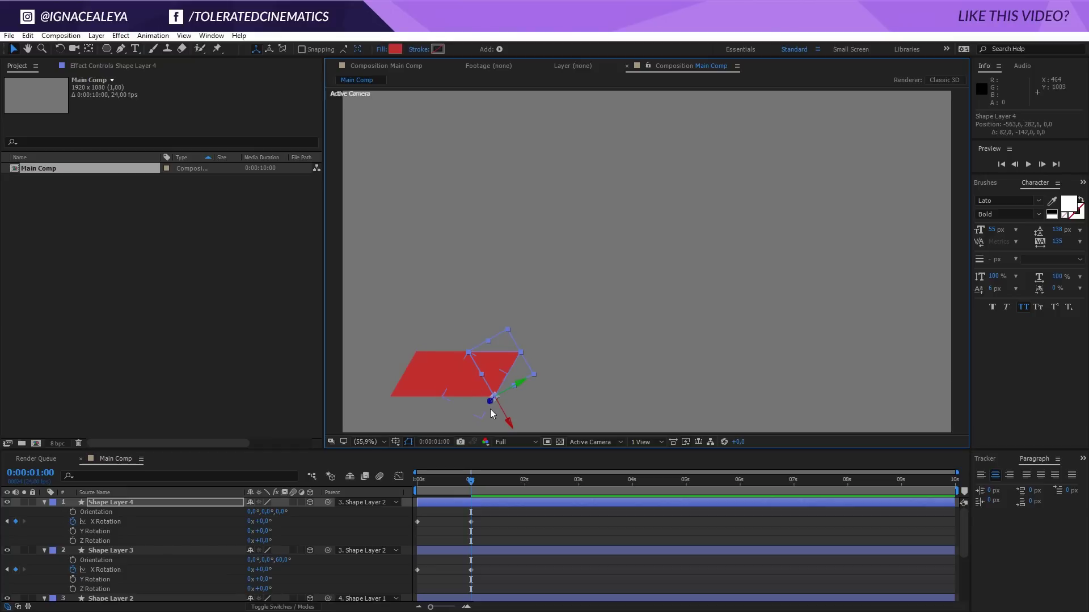
- Parent Shape Layer 4 to Shape Layer 3, set its X Rotation to -180° at the first frame, and scrub to 1 second
drag(327, 502, 112, 553)
click(508, 514)
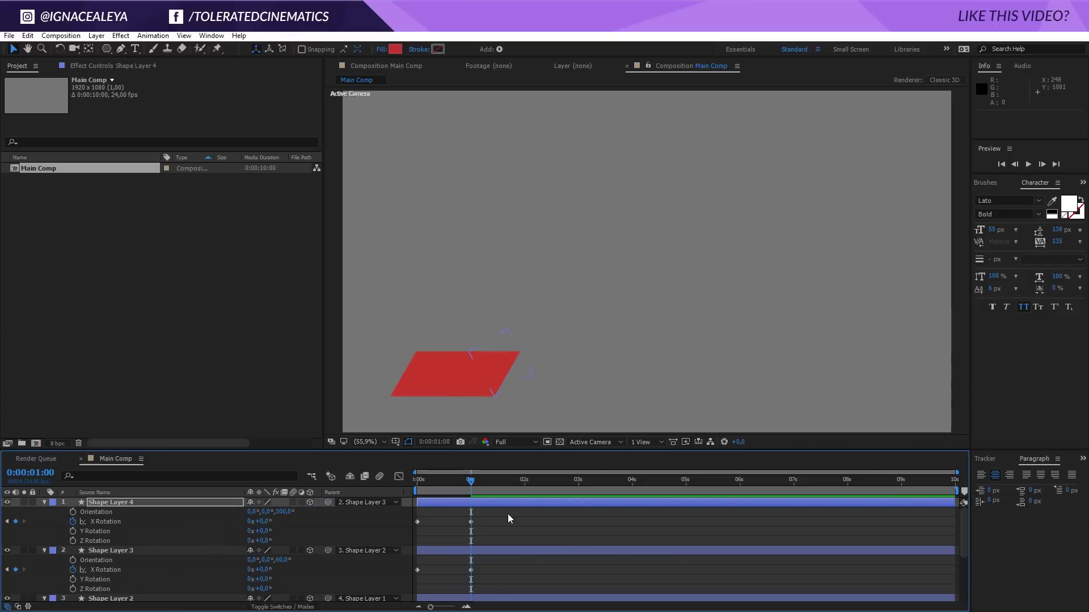
drag(469, 486, 318, 530)
click(265, 521)
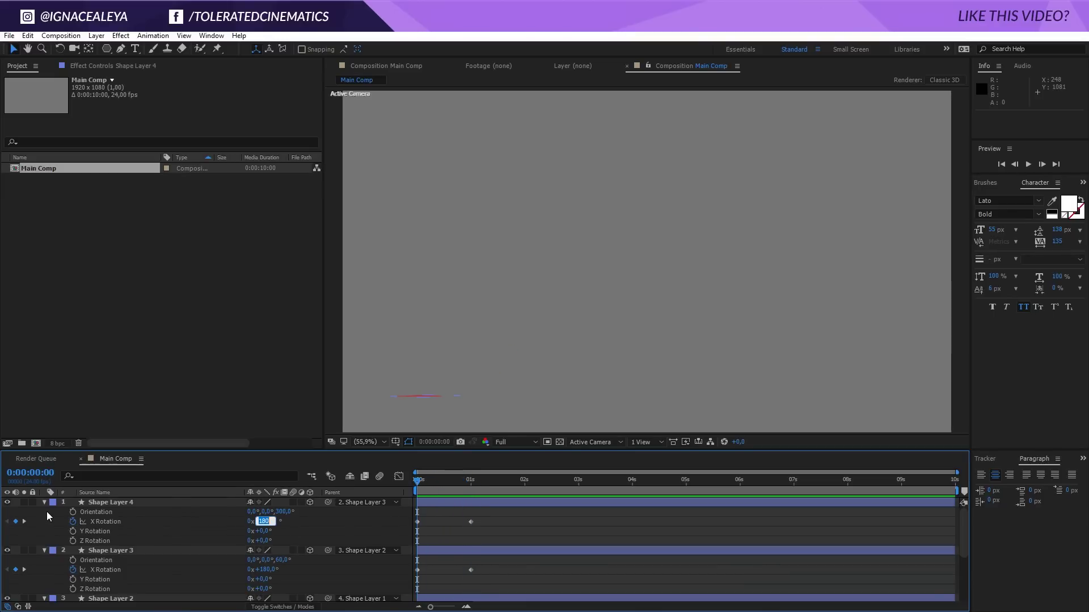
text(-1880)
key(Return)
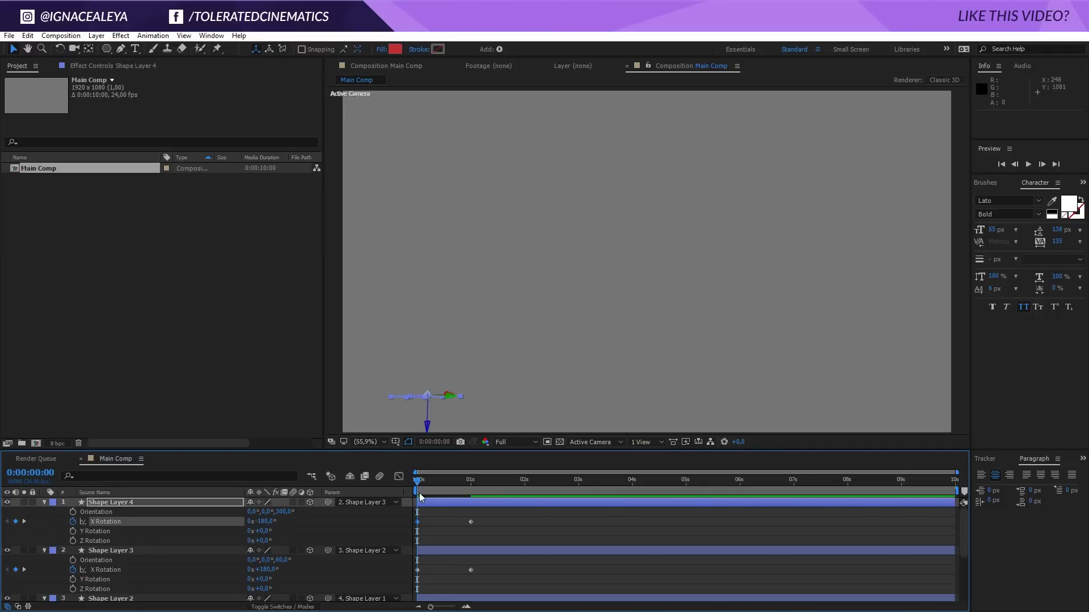
drag(420, 481, 473, 513)
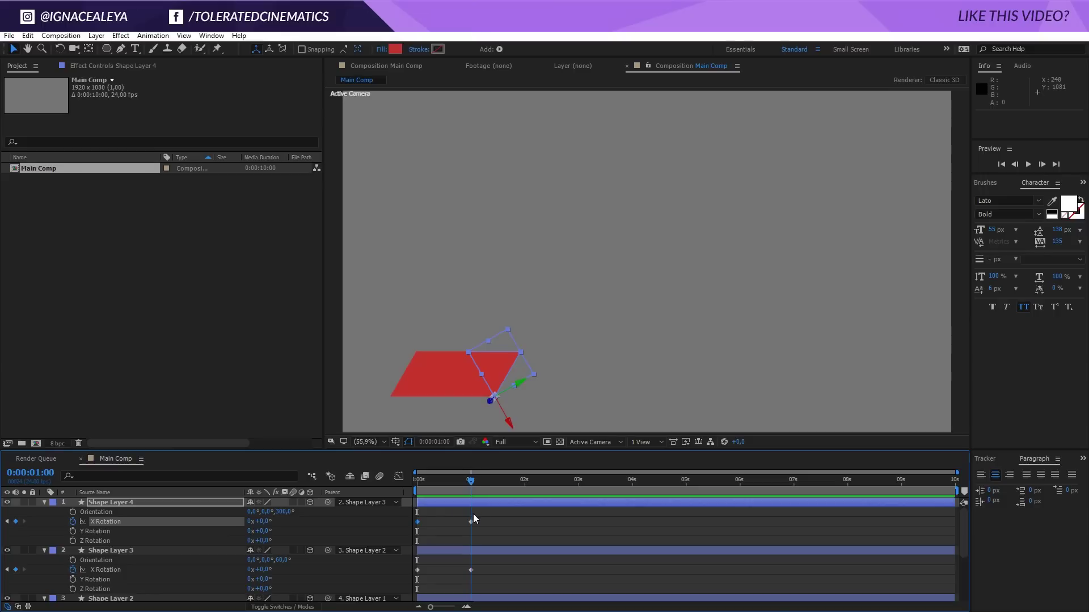
- Duplicate Shape Layer 4 and set the new layer's Z orientation to 0°
click(151, 502)
key(ctrl+d)
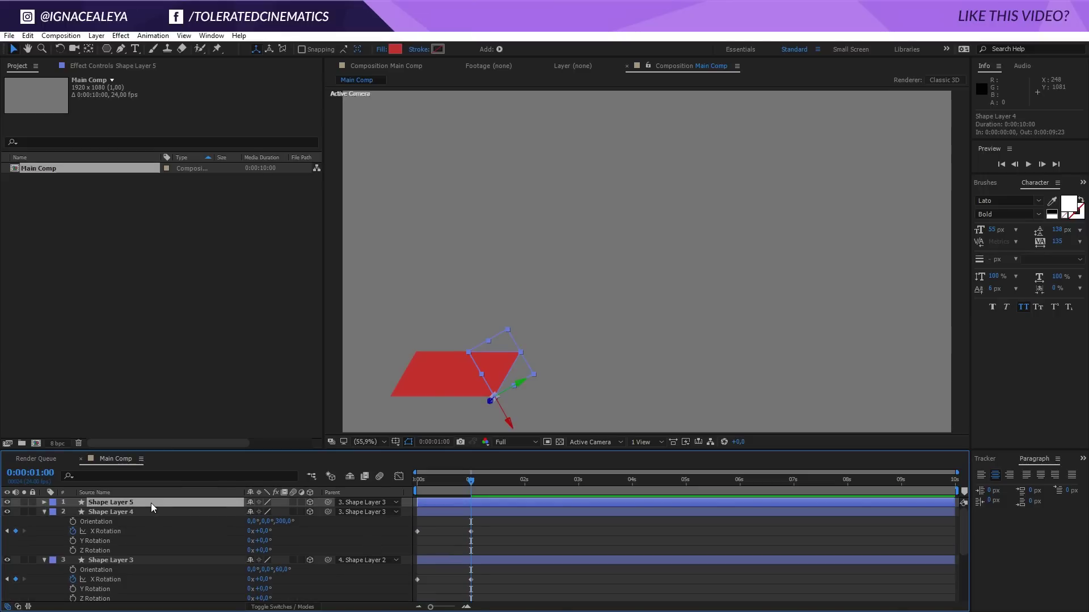
key(r)
drag(286, 512, 287, 511)
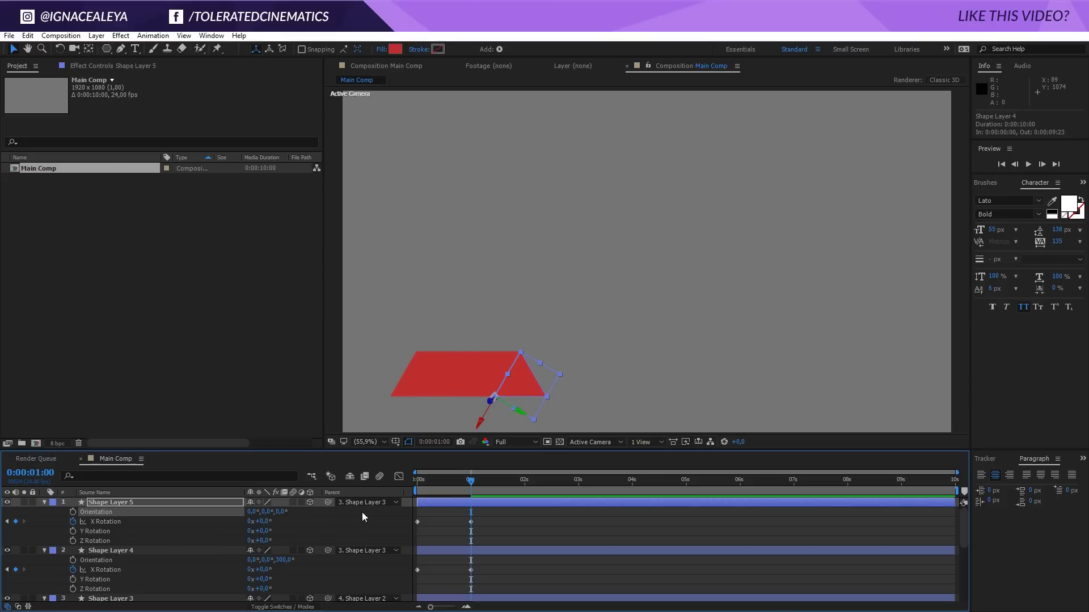
- Set Shape Layer 5's X Rotation to 180° at the first frame and scrub through the fold
drag(451, 482, 328, 502)
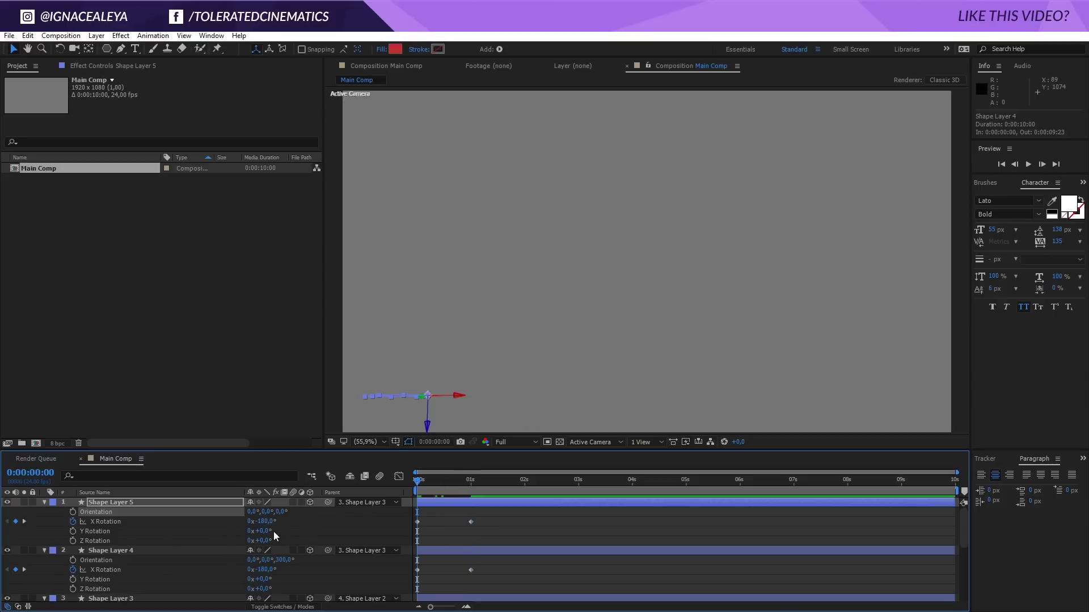
click(265, 521)
text(180)
key(Return)
drag(418, 481, 455, 482)
- Try parenting Shape Layer 5 to Shape Layer 4 partway through the fold, scrub the animation, and undo the link
drag(328, 503, 146, 555)
key(Home)
drag(418, 482, 489, 488)
key(ctrl+z)
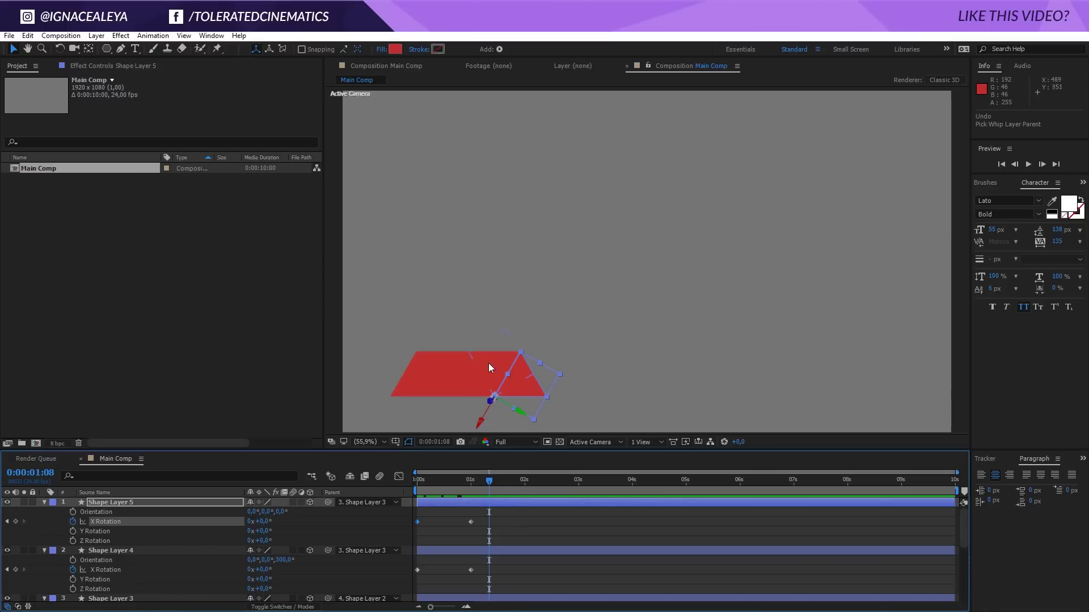
- Parent Shape Layer 5 to Shape Layer 4 at a frame past 1 second and preview the unfolding
drag(328, 503, 116, 549)
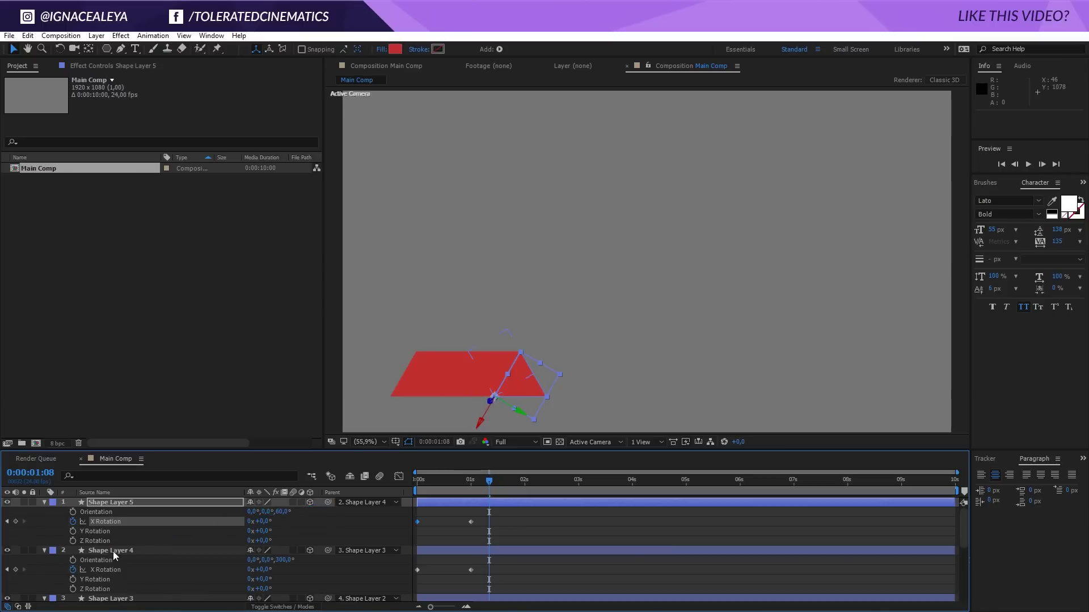
drag(489, 481, 475, 510)
key(space)
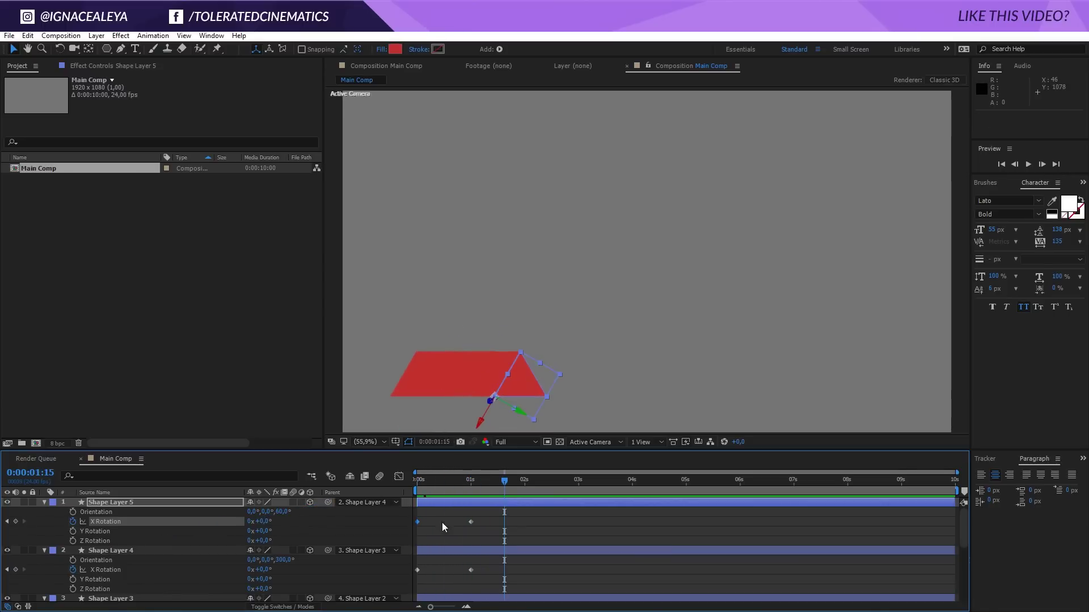
- Duplicate Shape Layer 5 and set the new layer's Z orientation to 0°
click(207, 506)
key(ctrl+d)
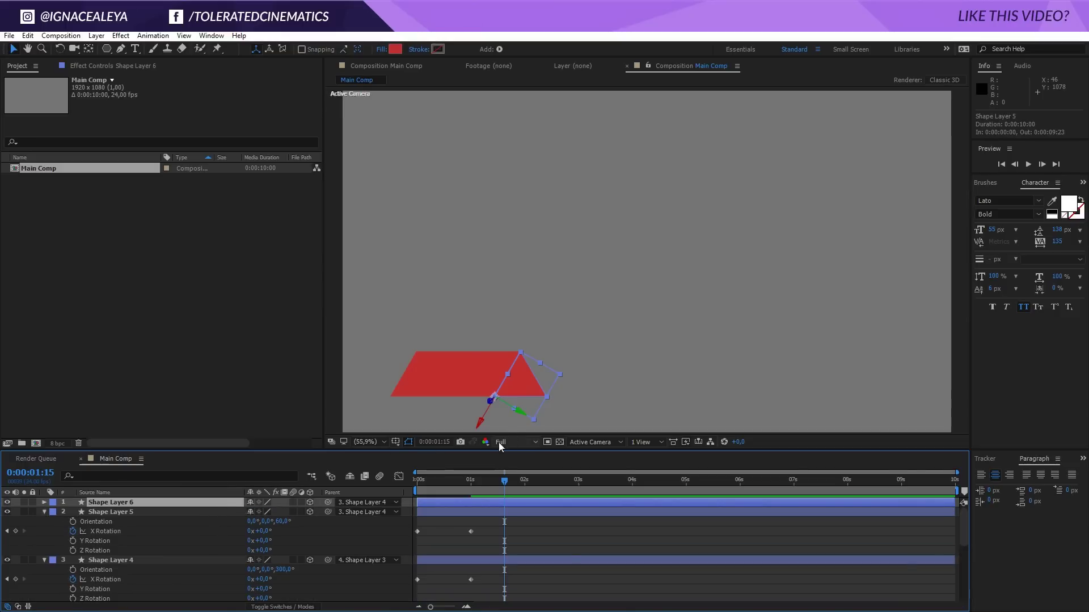
key(r)
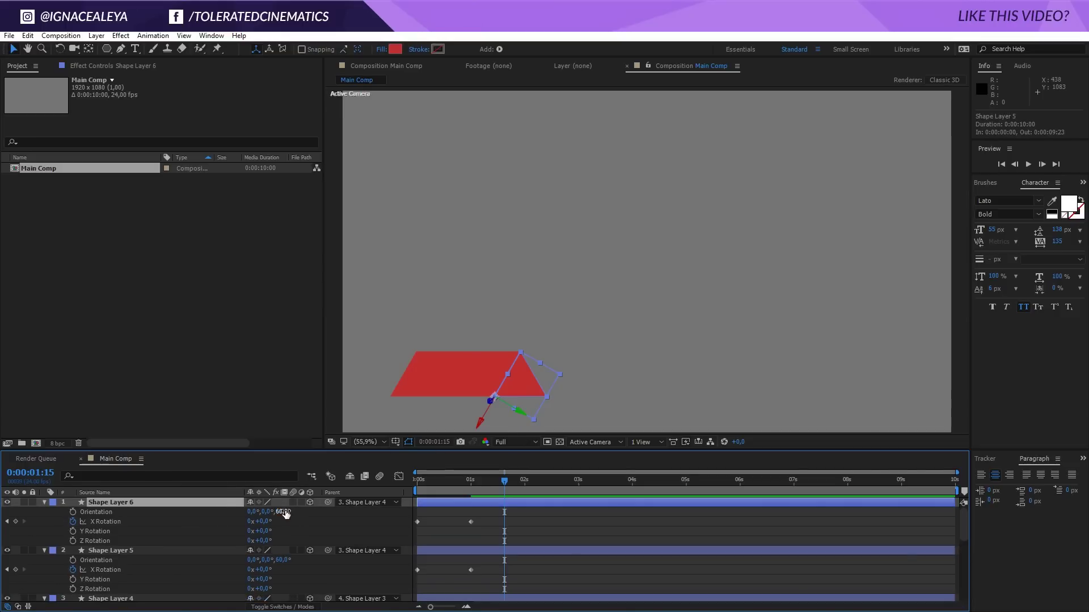
click(283, 512)
text(0)
key(Return)
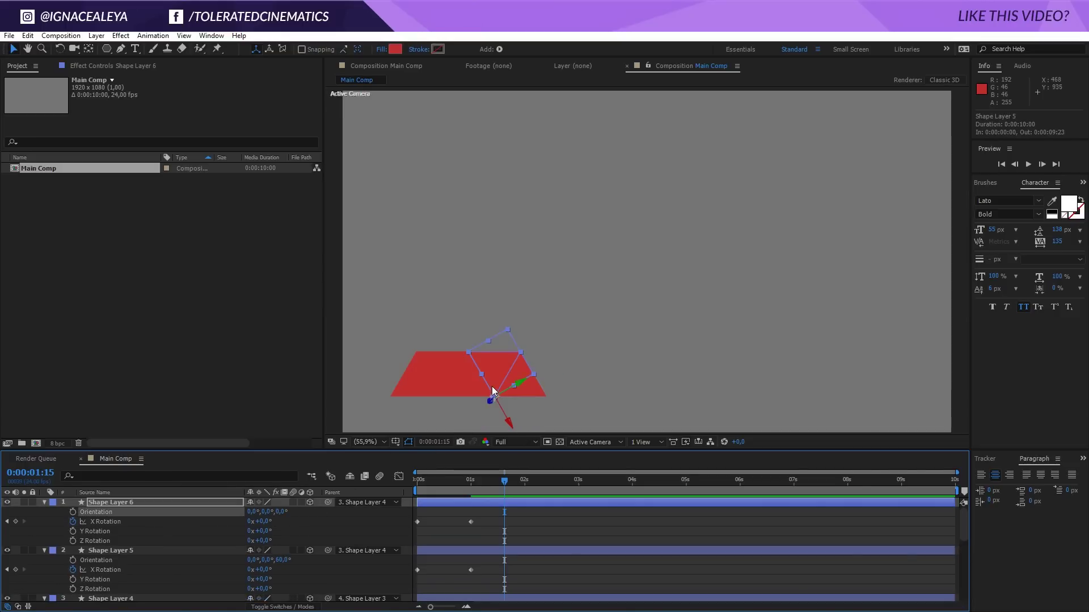
- Move Shape Layer 6's triangle flush against the slanted right edge of the strip
double_click(492, 374)
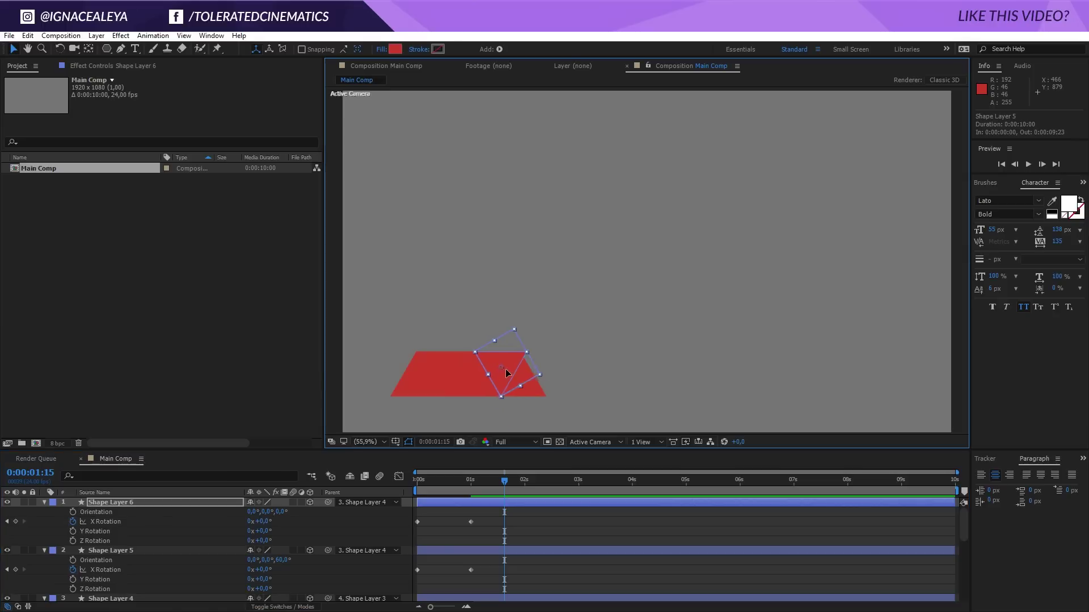
drag(492, 375, 546, 373)
click(458, 529)
click(492, 503)
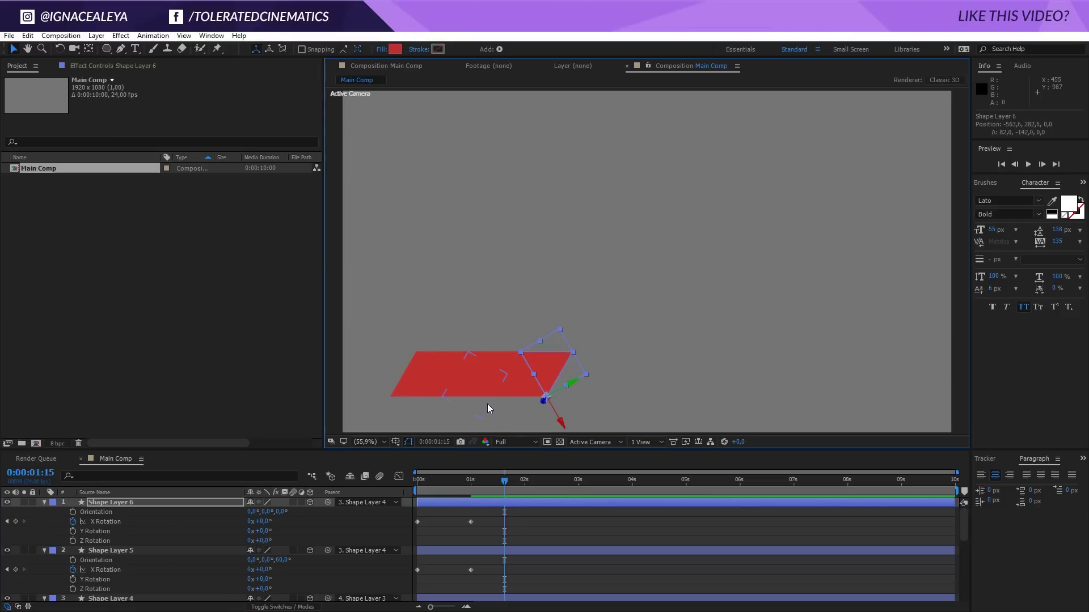
- Set Shape Layer 6's X Rotation to -180° at the first frame
drag(457, 489, 302, 505)
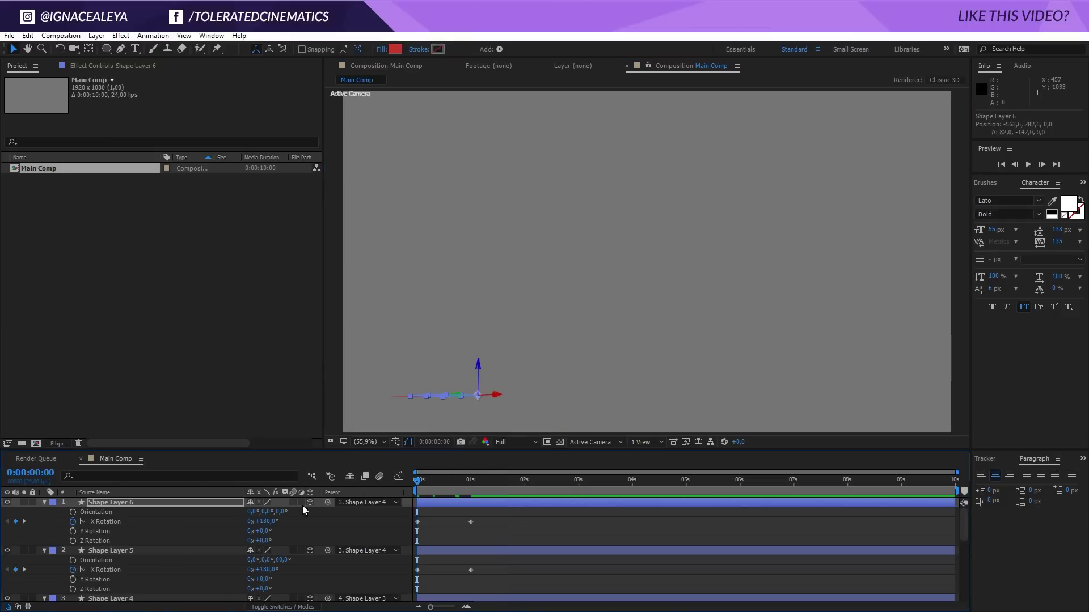
click(266, 521)
text(-180)
key(Return)
- Try parenting Shape Layer 6 to Shape Layer 5 at the first frame, scrub briefly, and undo the link
drag(328, 501, 187, 549)
drag(425, 483, 423, 511)
key(ctrl+z)
- Parent Shape Layer 6 to Shape Layer 5 at a frame past 1 second, then scrub and preview the unfolding
click(500, 481)
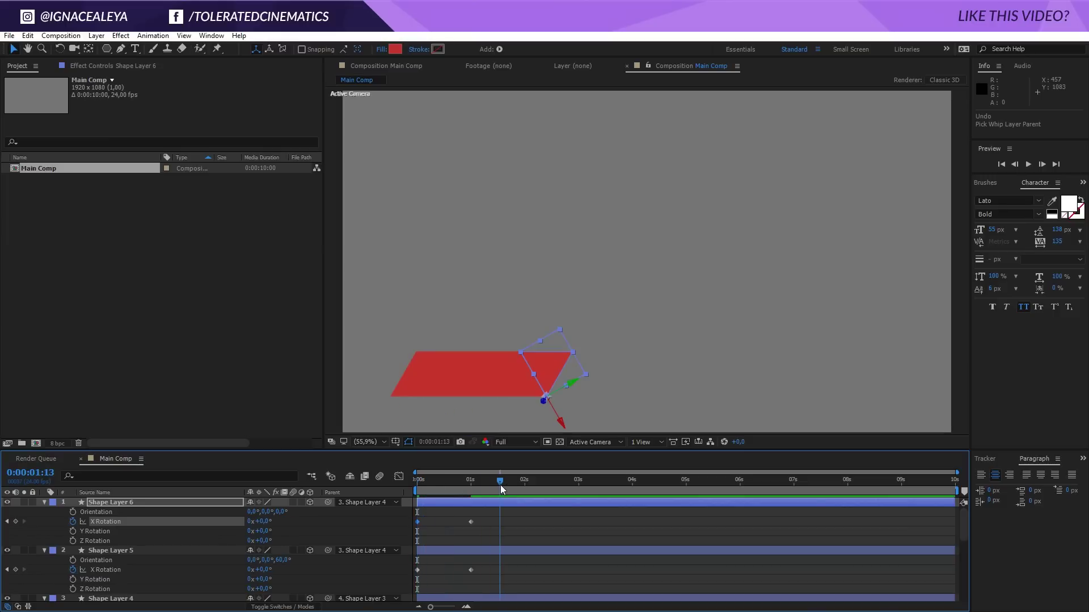
drag(328, 503, 136, 551)
drag(434, 475, 482, 519)
key(space)
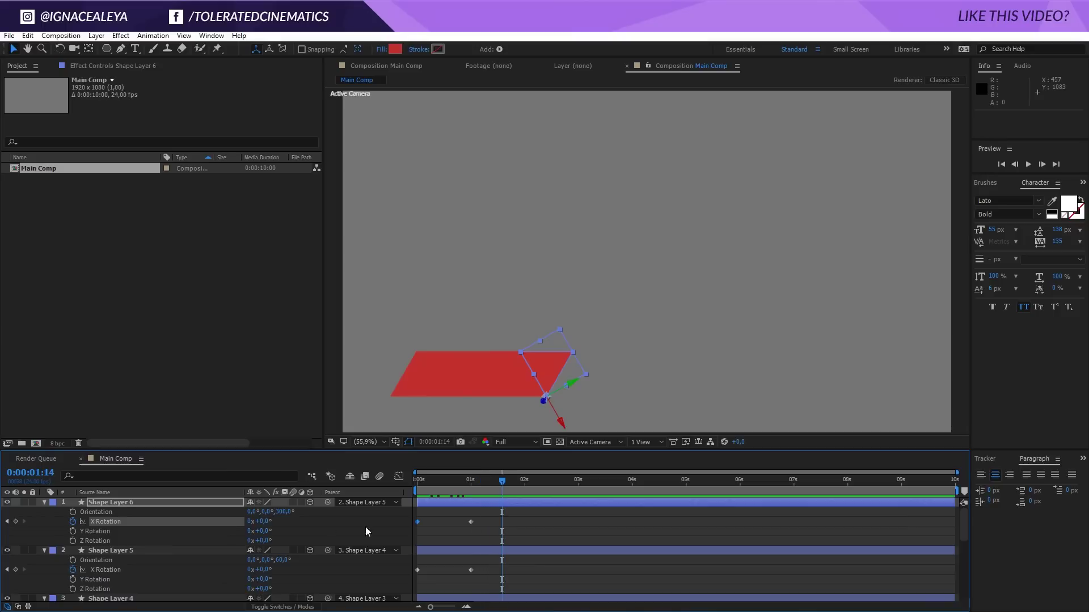
- Duplicate Shape Layer 6 and set the new layer's Z orientation to 0°
click(229, 505)
key(ctrl+d)
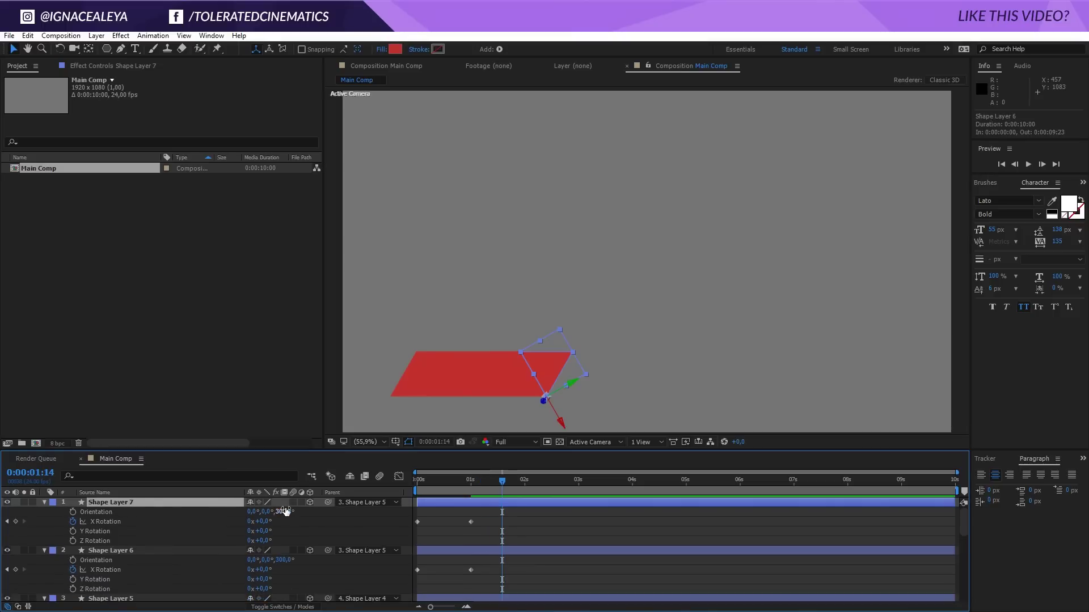
drag(286, 512, 304, 517)
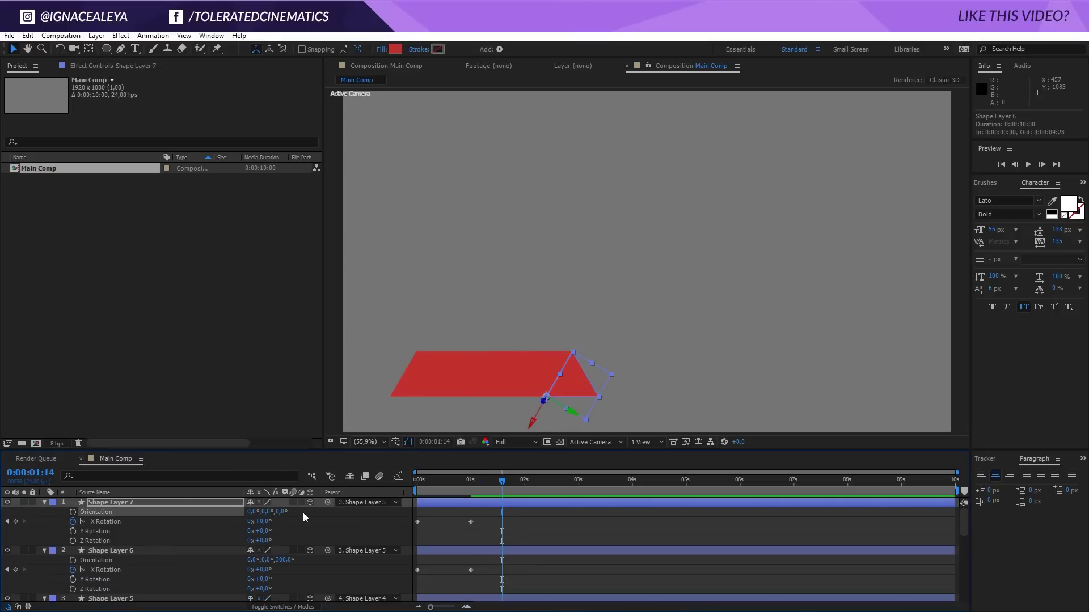
- Set Shape Layer 7's X Rotation to 180° at the first frame
click(419, 480)
click(265, 522)
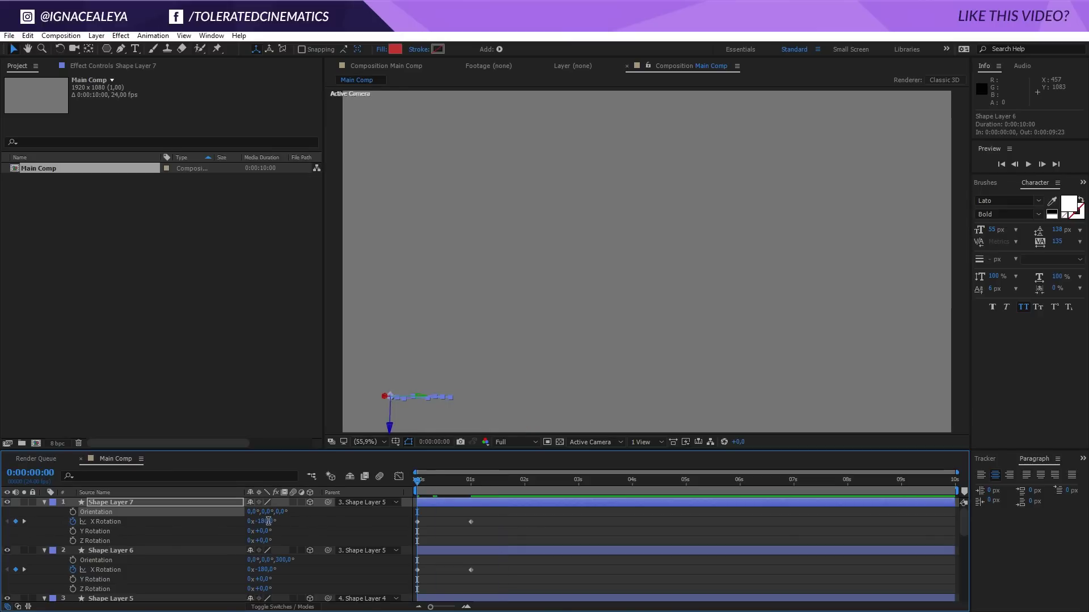
text(180)
key(Return)
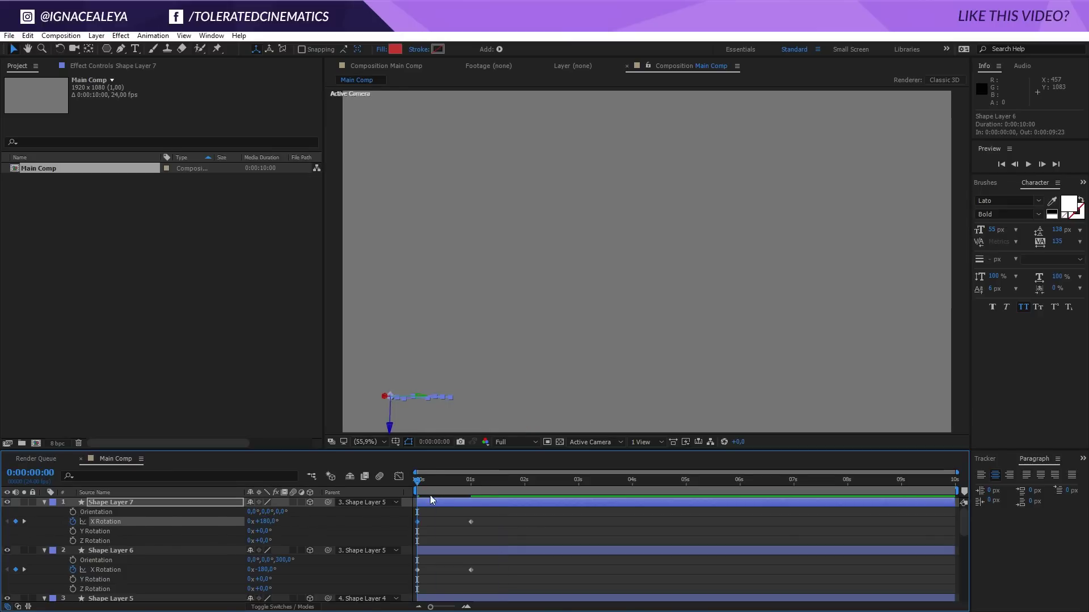
- Parent Shape Layer 7 to Shape Layer 6 at a frame past 1 second and scrub through the animation
click(511, 481)
drag(512, 481, 500, 481)
drag(282, 517, 143, 554)
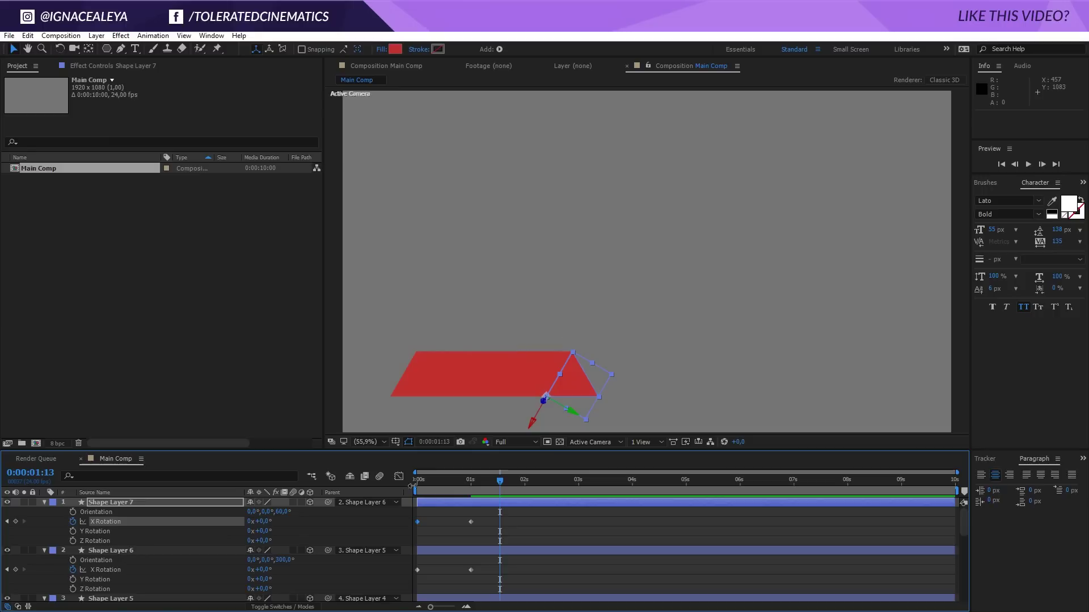
mouse_move(487, 481)
mouse_down()
mouse_move(427, 482)
mouse_move(489, 481)
mouse_up()
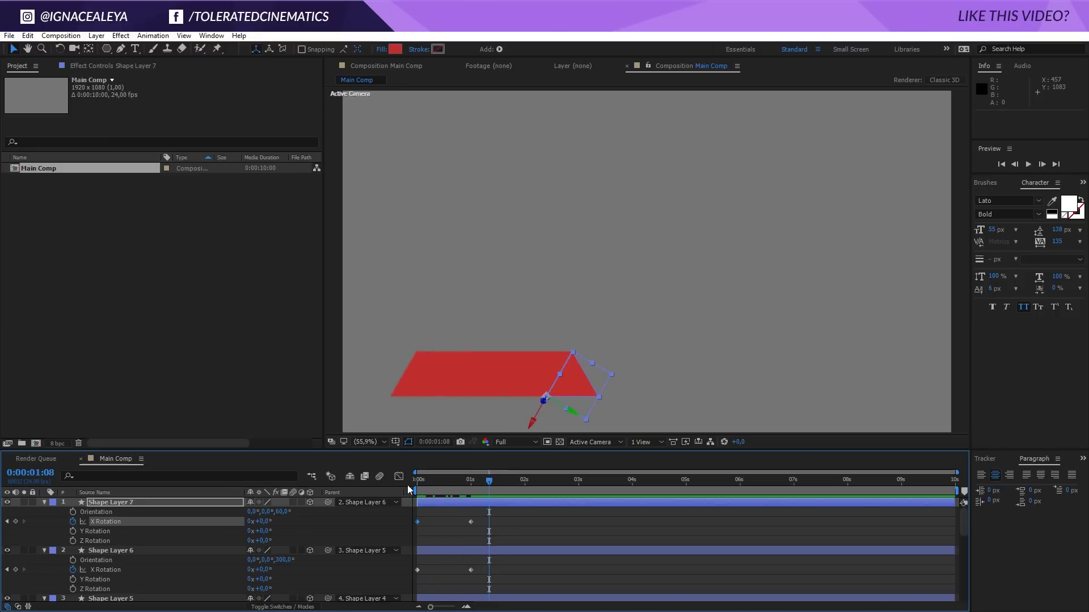
- Duplicate Shape Layer 7 and set the new layer's Z orientation to 0°
click(140, 502)
key(ctrl+d)
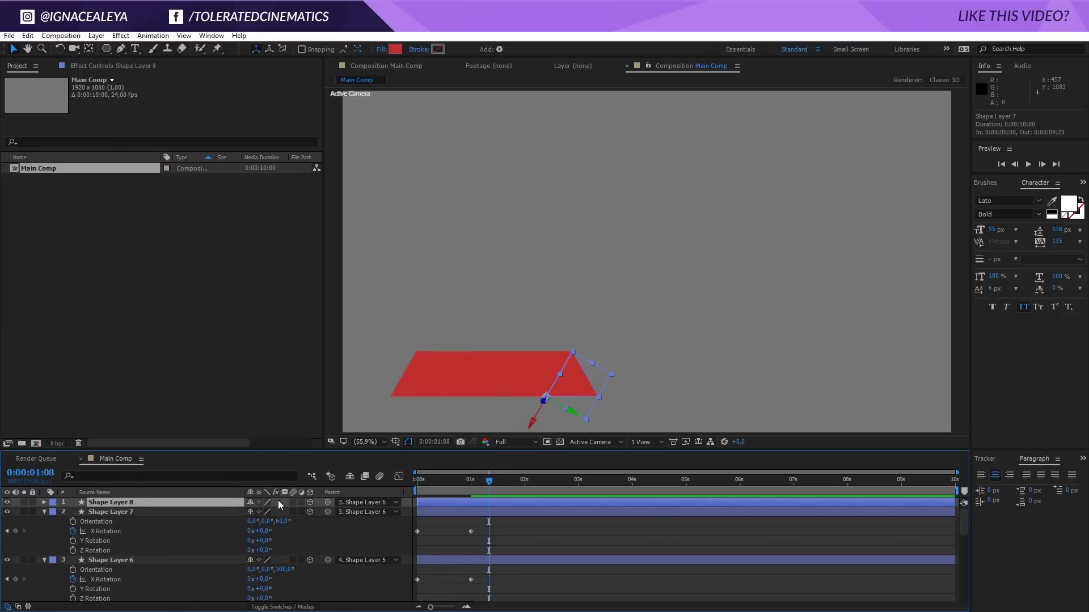
key(r)
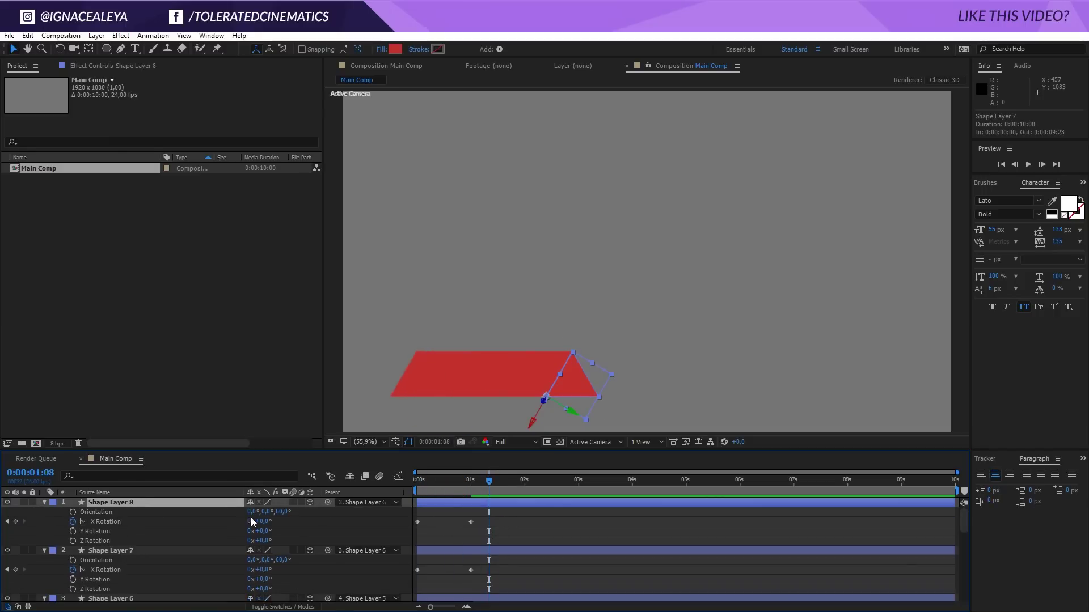
click(283, 512)
text(0)
key(Return)
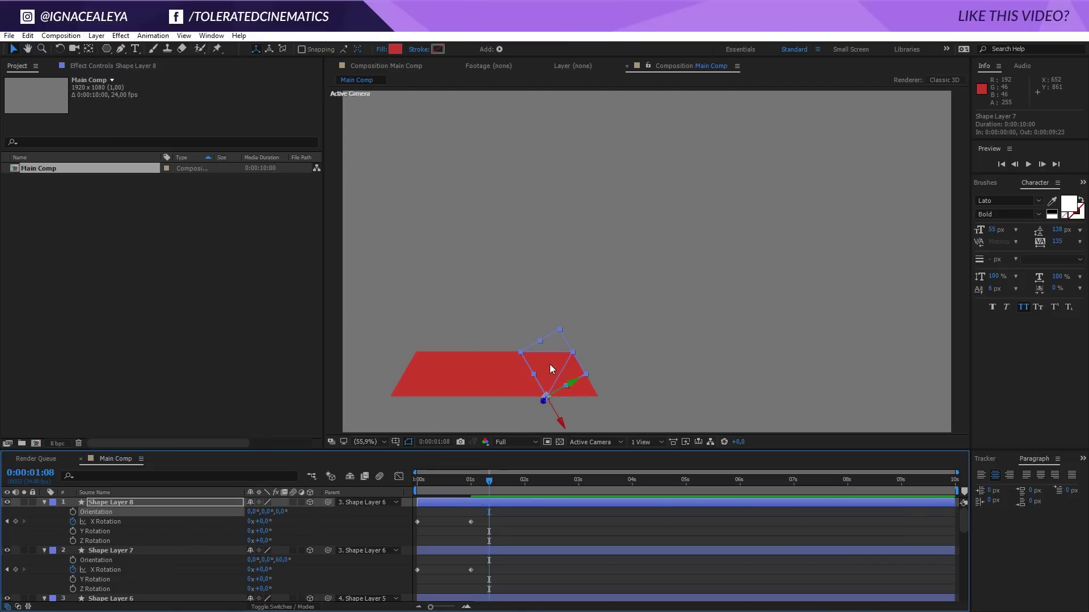
- Move Shape Layer 8 against the strip's slanted right edge, fine-tune its alignment up close, and deselect it
drag(549, 364, 595, 369)
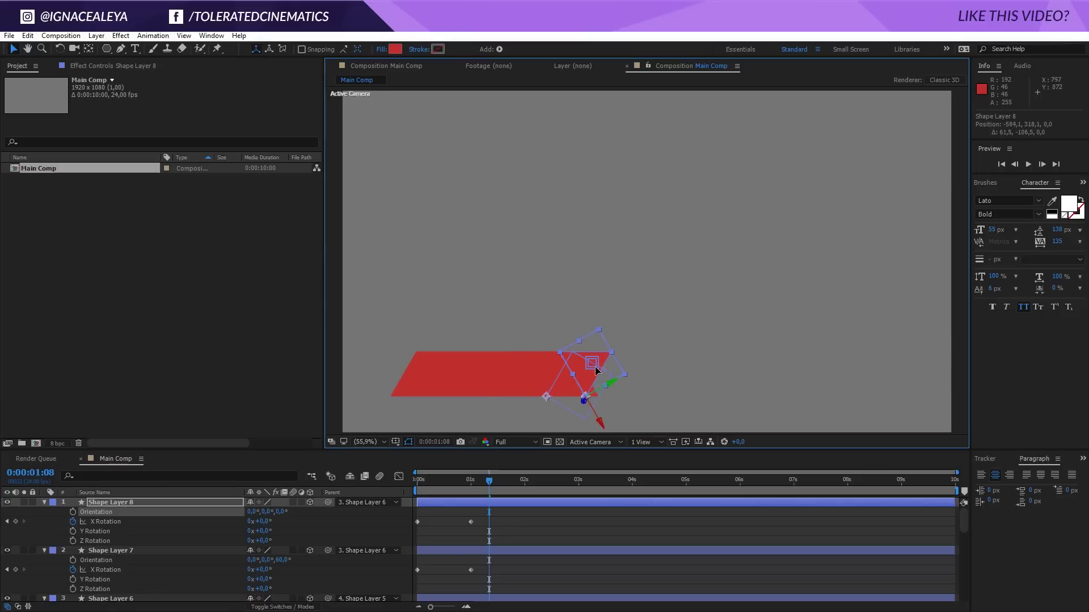
scroll(595, 369, up, 4)
drag(569, 275, 474, 349)
scroll(474, 351, down, 2)
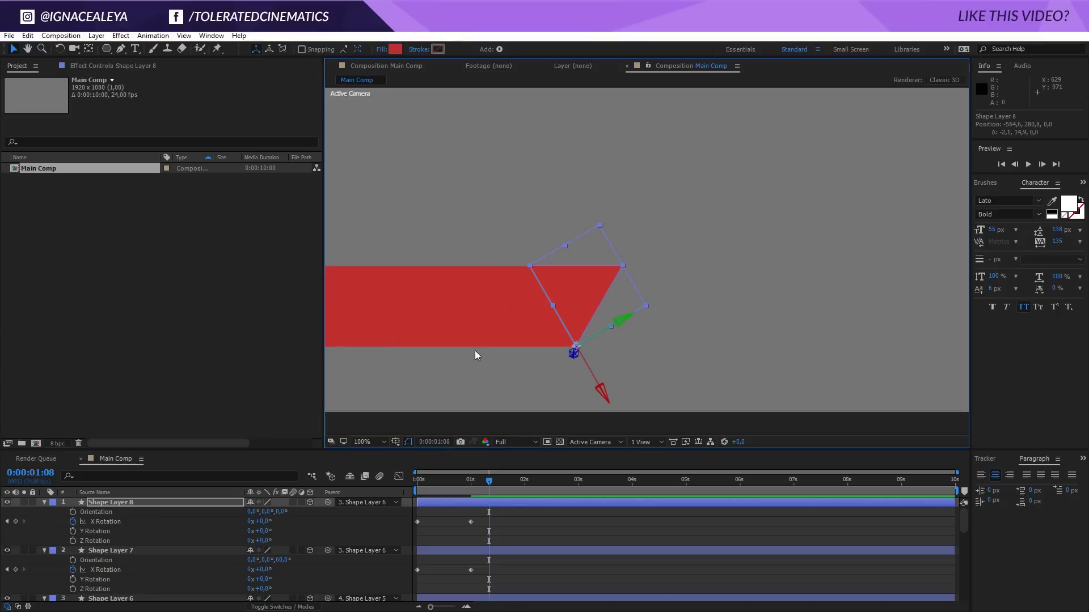
click(534, 513)
click(572, 316)
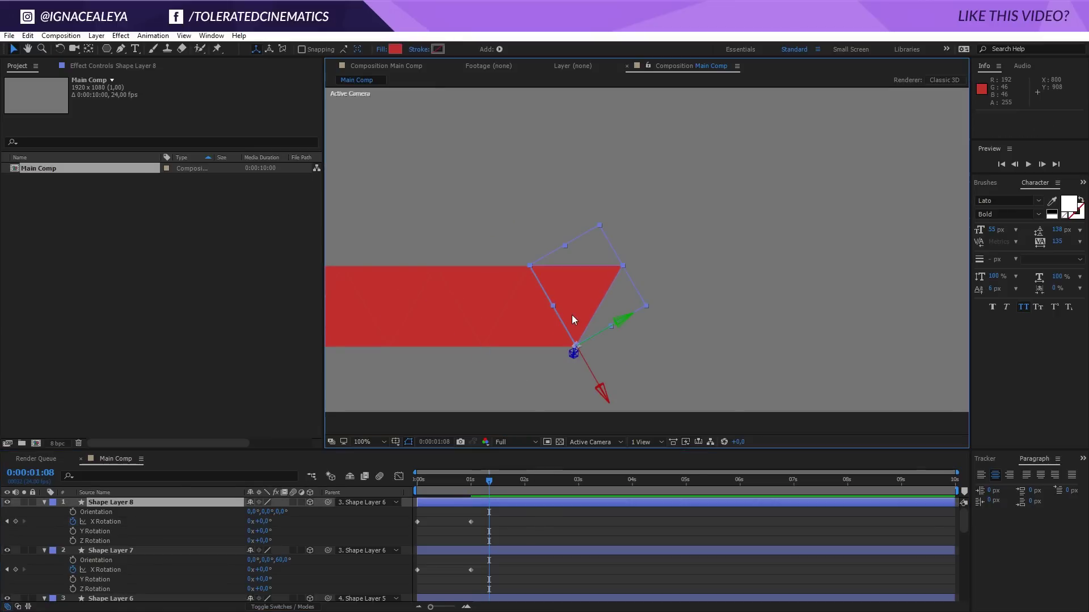
drag(576, 305, 573, 308)
click(525, 525)
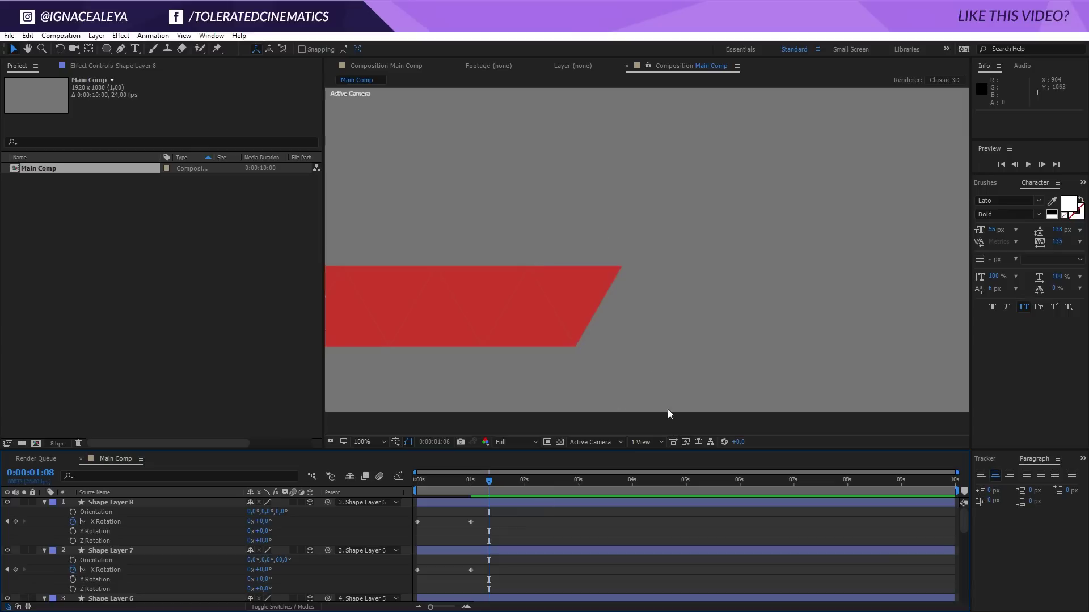
- Set Shape Layer 8's X Rotation to -180° at the first frame
key(h)
key(v)
click(478, 502)
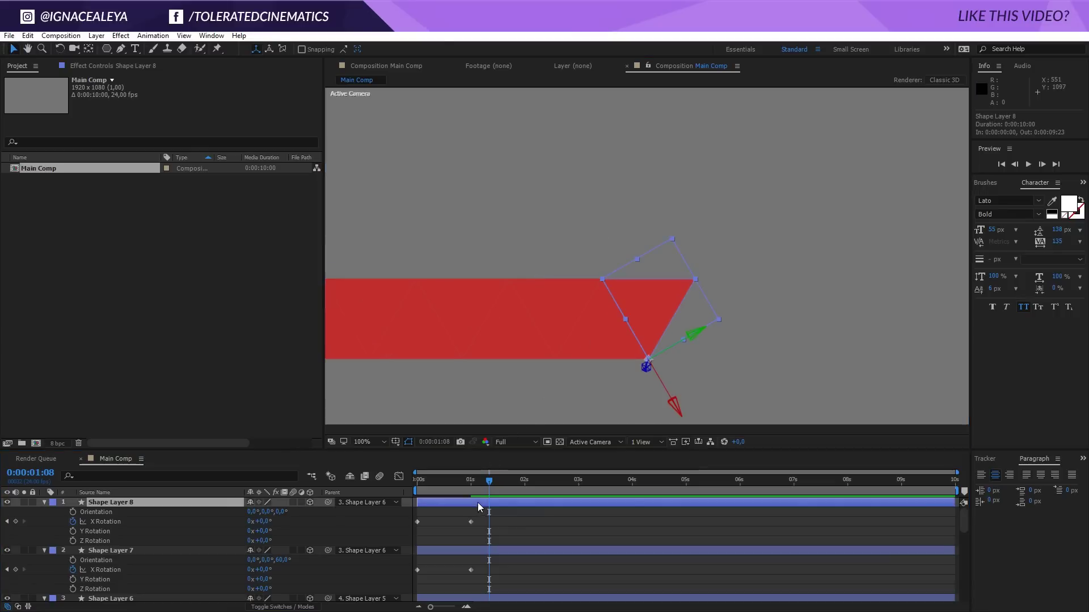
click(455, 479)
key(Home)
click(264, 521)
text(-1)
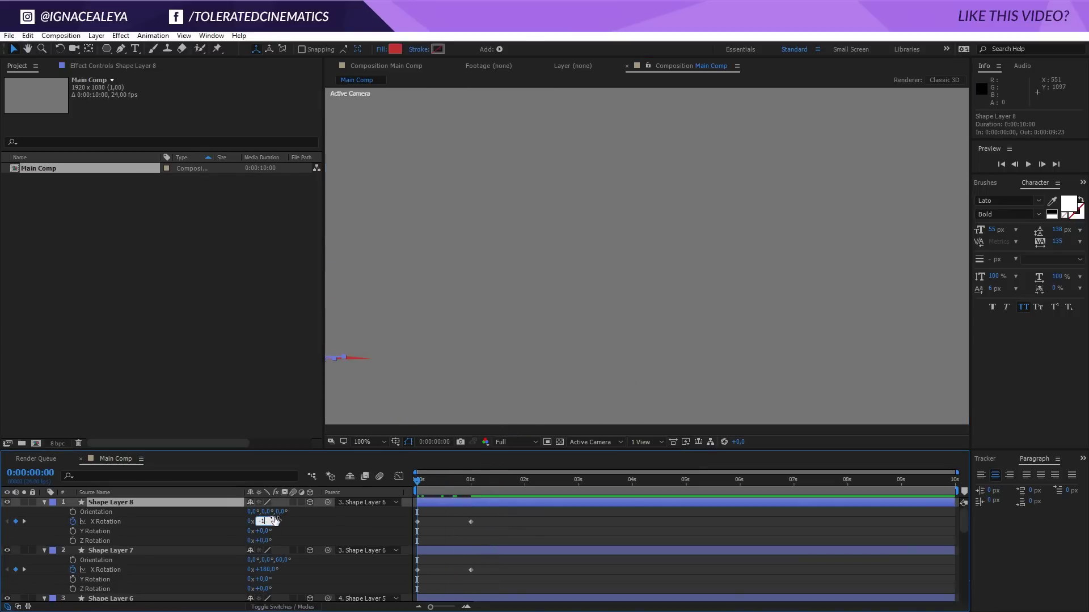
key(Return)
- Parent Shape Layer 8 to Shape Layer 7 at a frame past 1 second and scrub back slightly
click(504, 481)
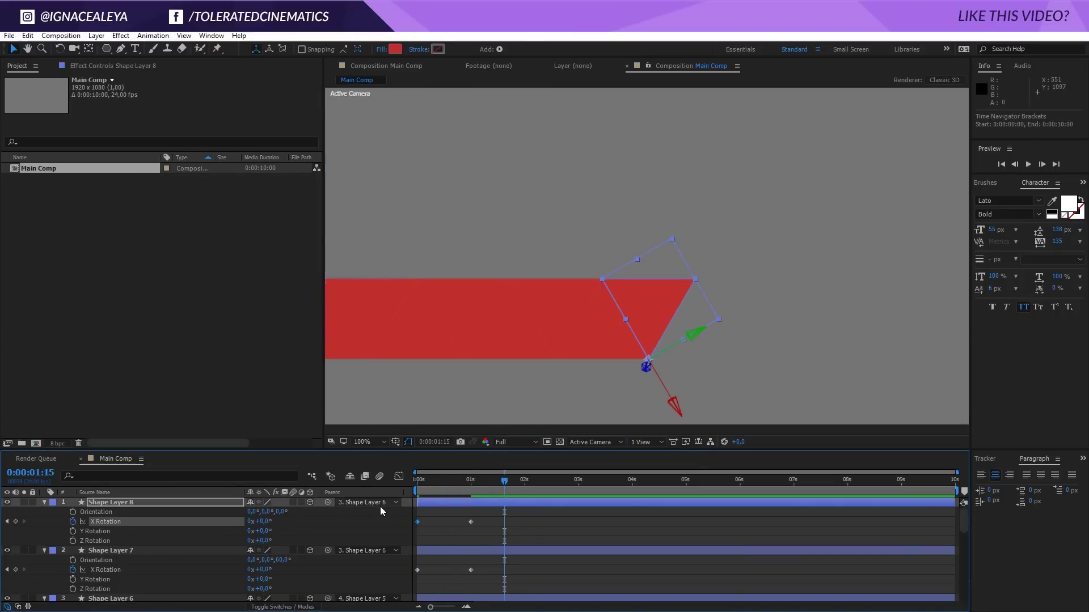
drag(326, 502, 105, 553)
key(comma)
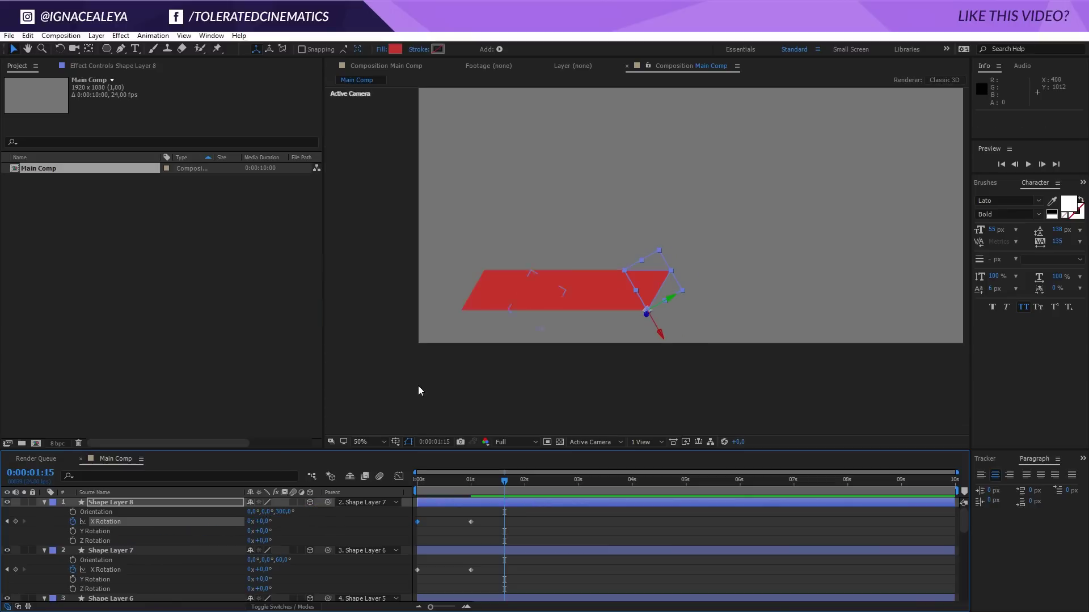
mouse_move(503, 490)
mouse_down()
mouse_move(419, 490)
mouse_move(490, 491)
mouse_up()
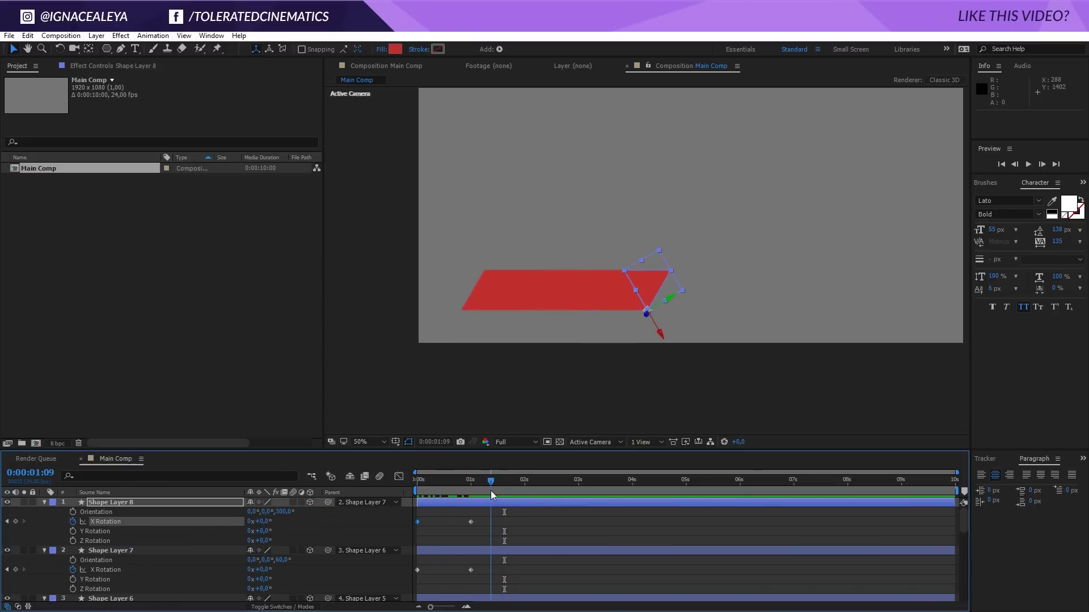
- Duplicate Shape Layer 4 and move the copy above the strip, with its rotation properties shown
click(557, 273)
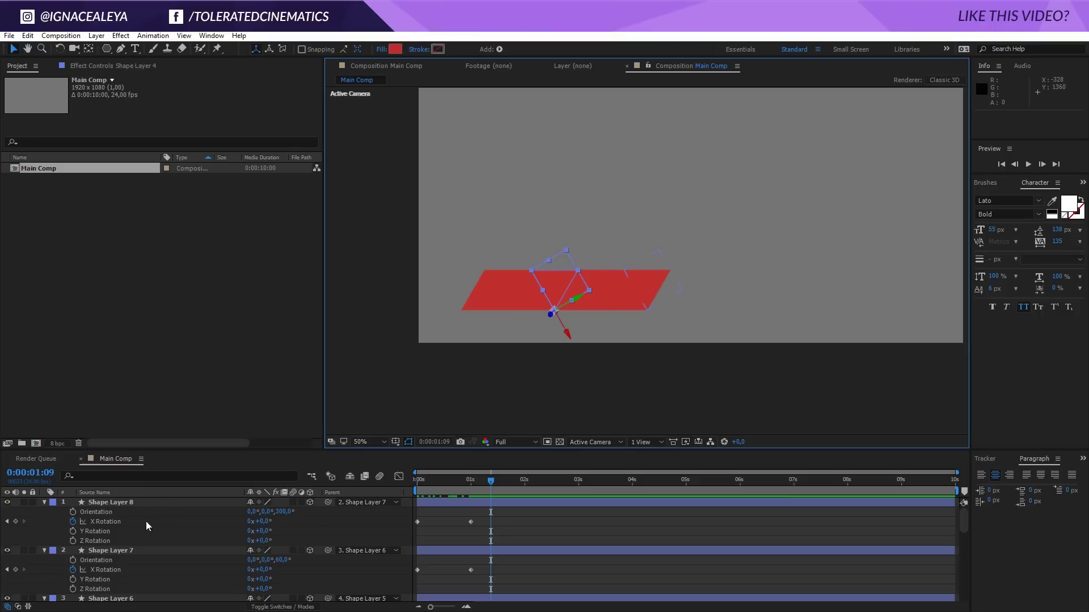
scroll(117, 543, down, 1)
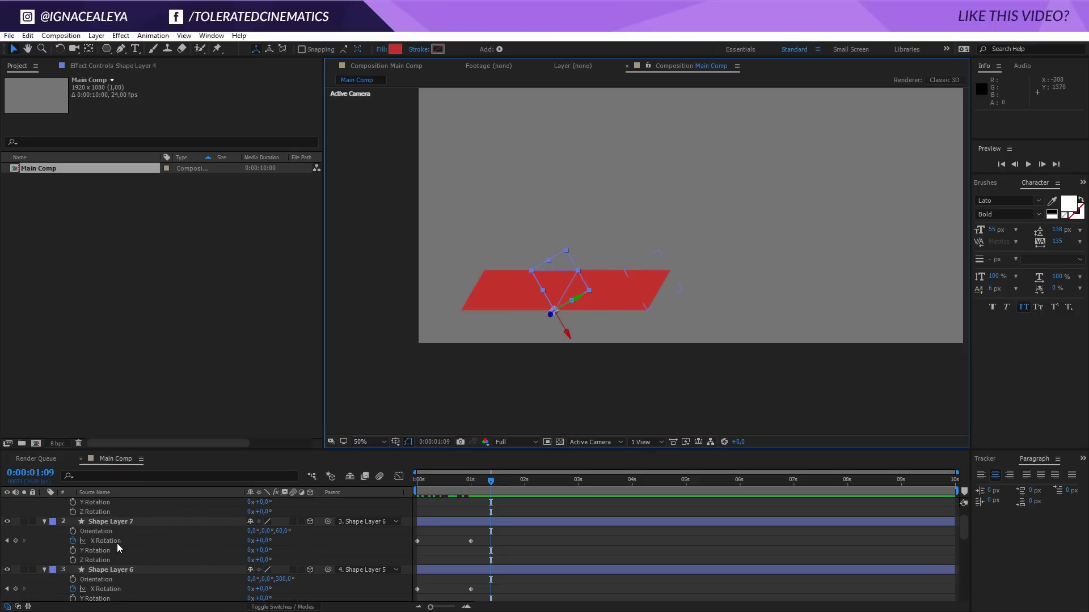
scroll(104, 546, down, 4)
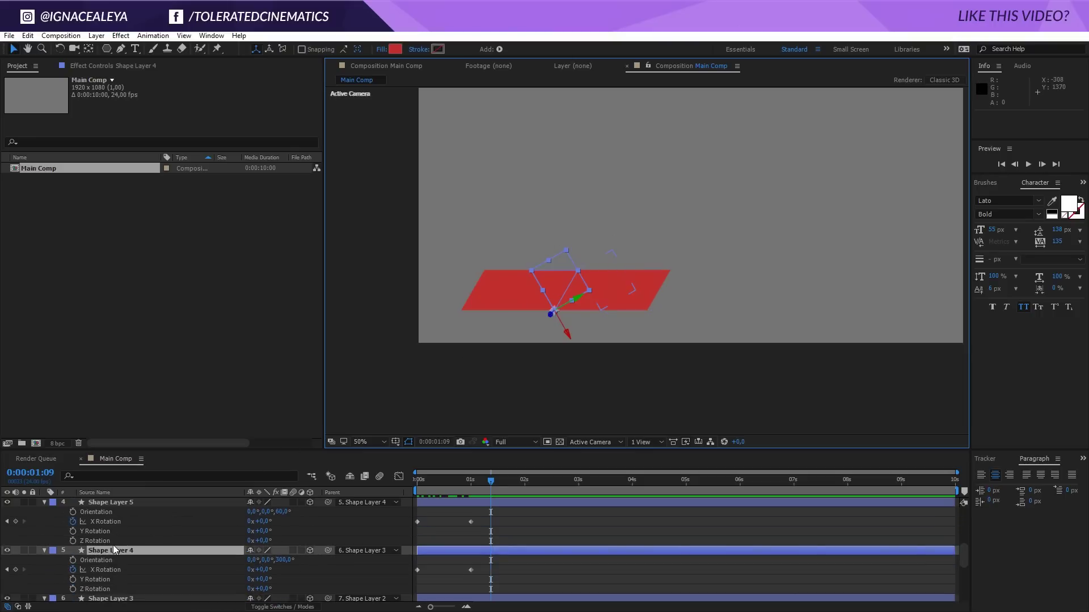
click(111, 551)
key(ctrl+d)
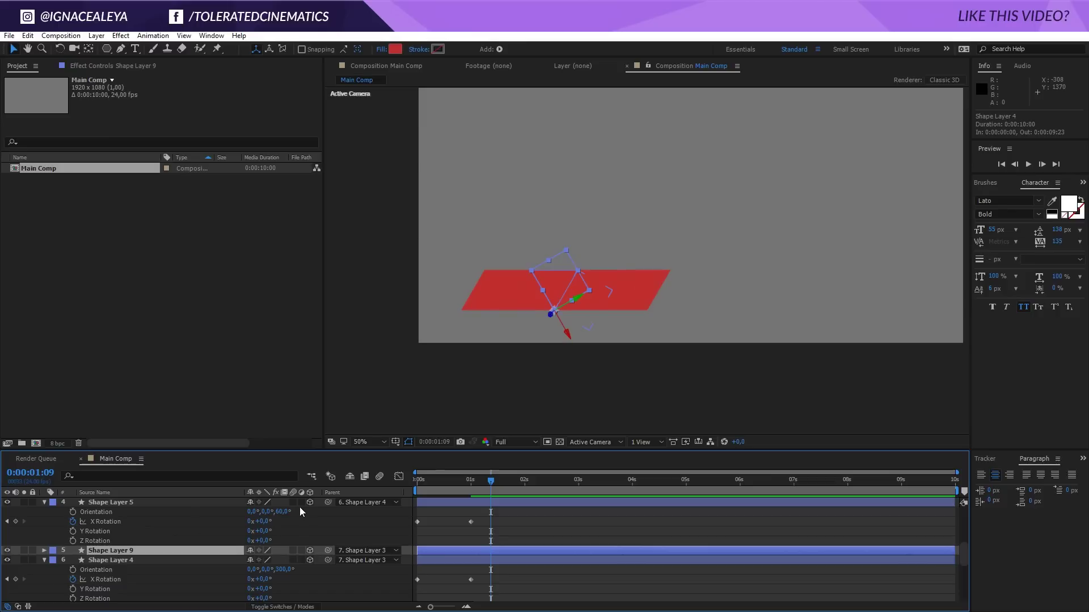
drag(550, 286, 570, 247)
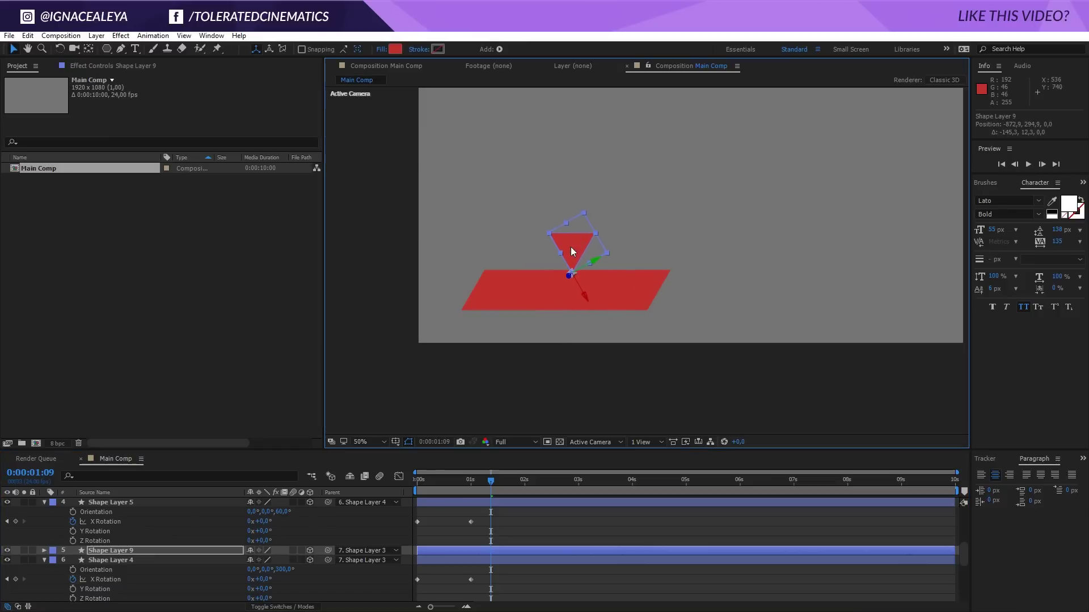
key(r)
- Try a Z orientation of 0° on Shape Layer 9 and rest the triangle on the strip's upper edge
click(283, 560)
text(00)
key(Return)
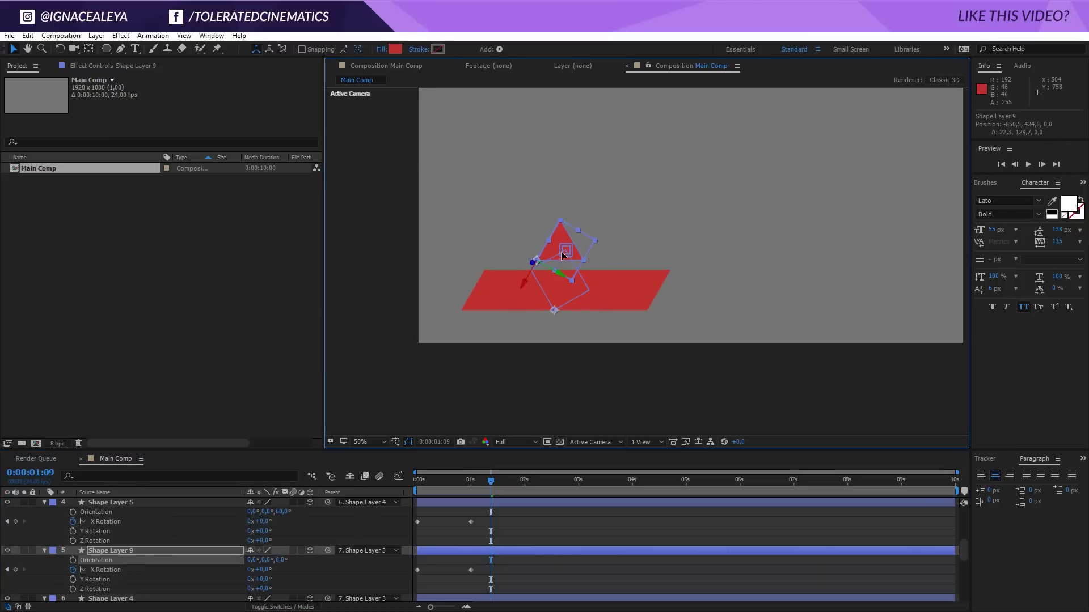
drag(565, 274, 563, 256)
scroll(563, 256, up, 3)
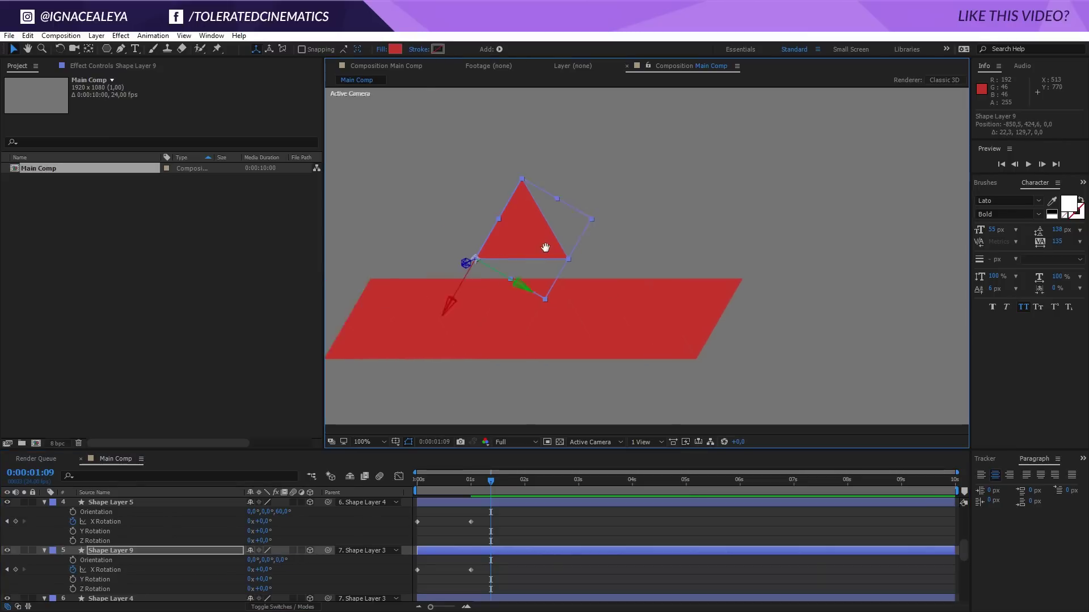
drag(550, 235, 471, 281)
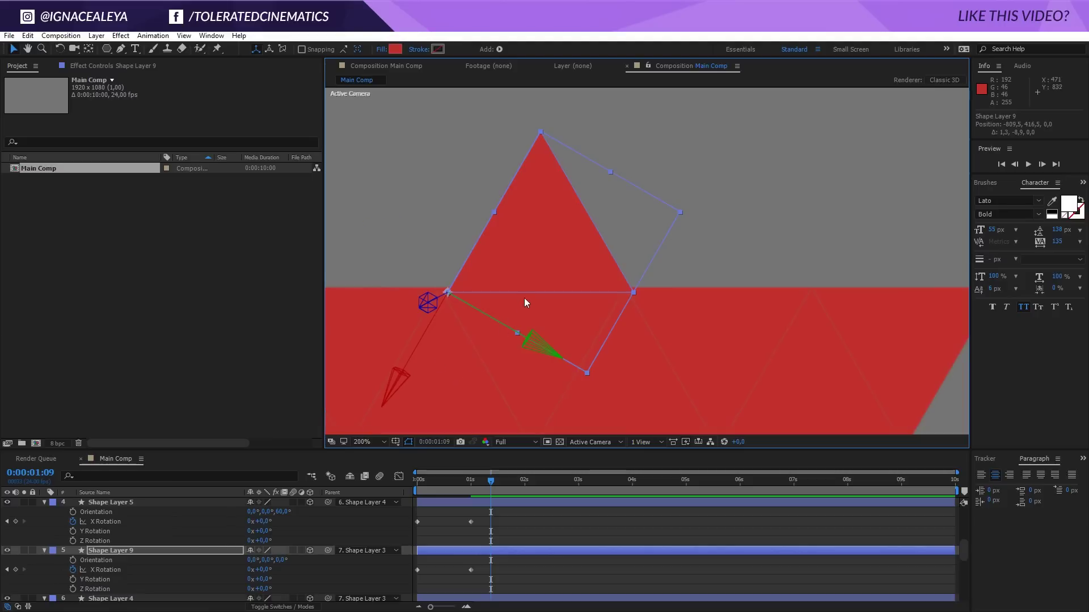
key(comma)
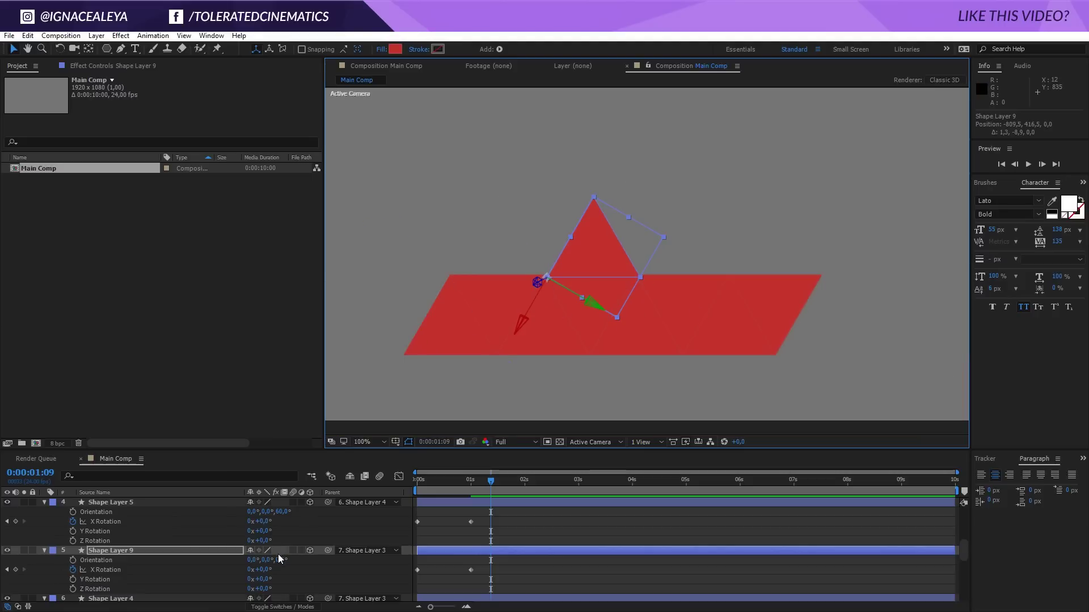
- Set Shape Layer 9's Z orientation to 240°
drag(281, 560, 248, 566)
drag(226, 566, 233, 566)
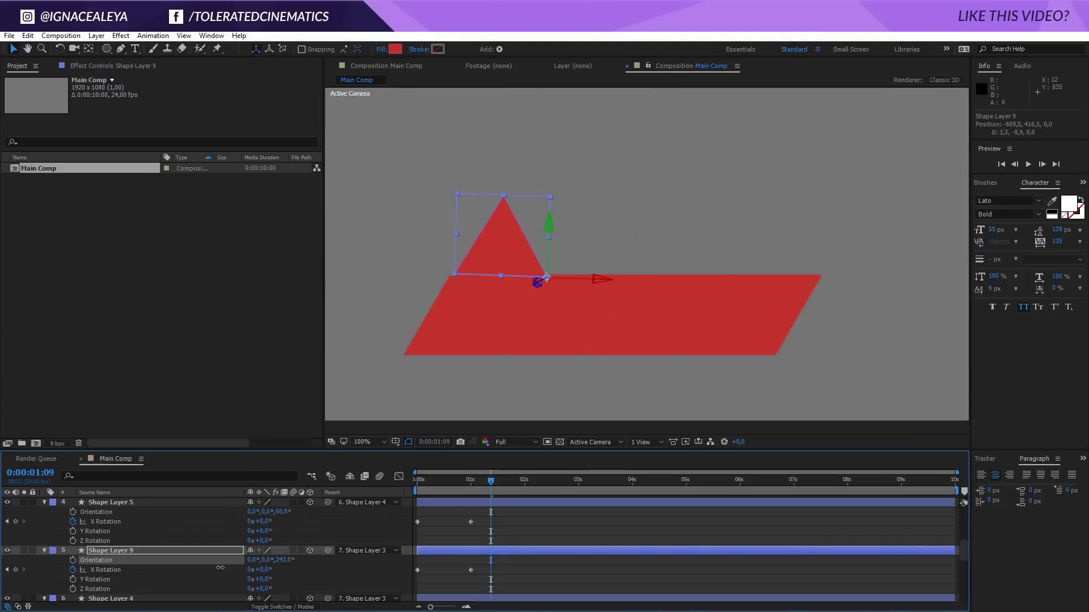
click(282, 561)
text(2)
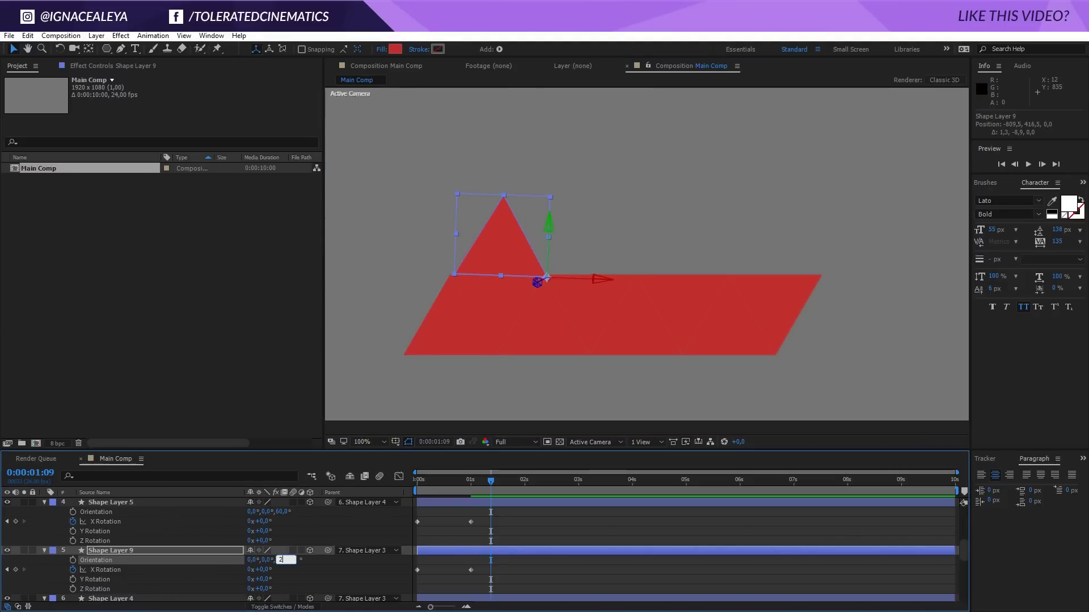
text(40)
key(Return)
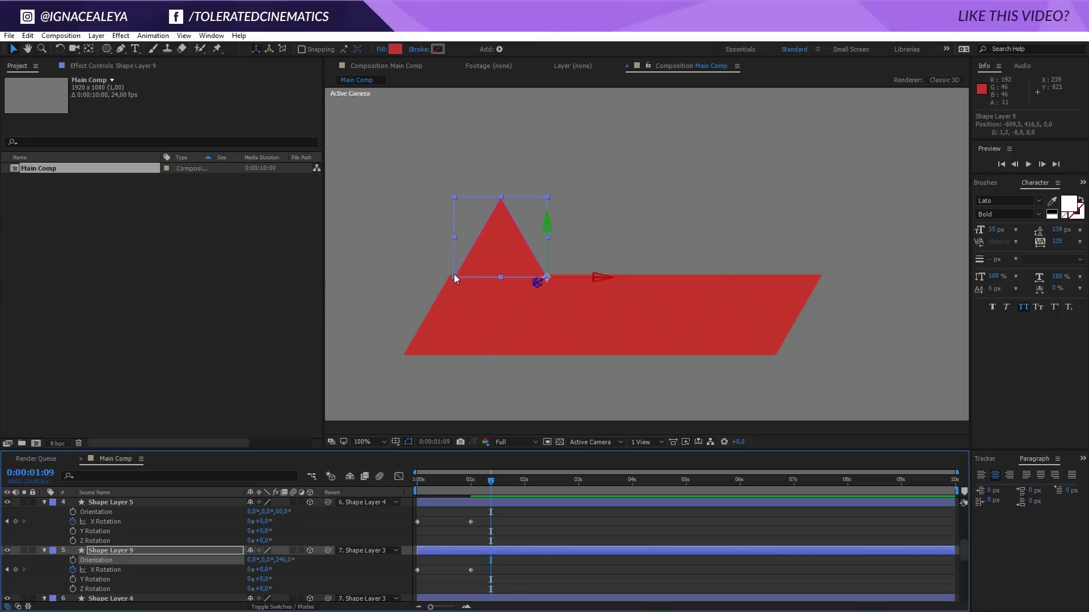
- Move Shape Layer 9 onto the strip's upper edge directly above Shape Layer 4 and fine-tune its alignment up close
mouse_move(595, 278)
mouse_down()
mouse_move(607, 274)
mouse_move(590, 273)
mouse_move(600, 267)
mouse_up()
click(491, 216)
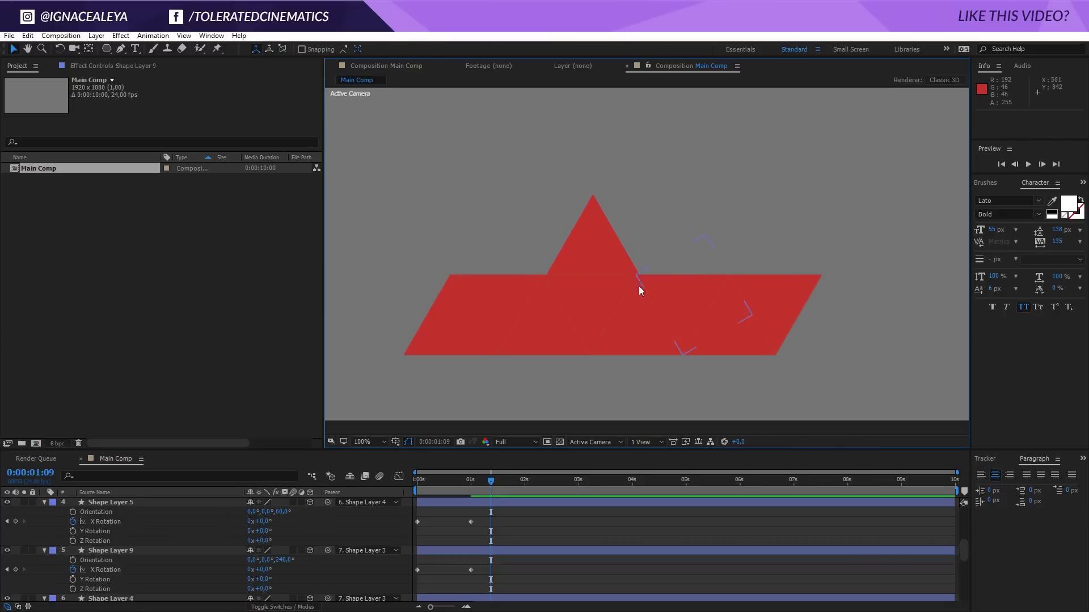
scroll(640, 289, up, 2)
click(528, 267)
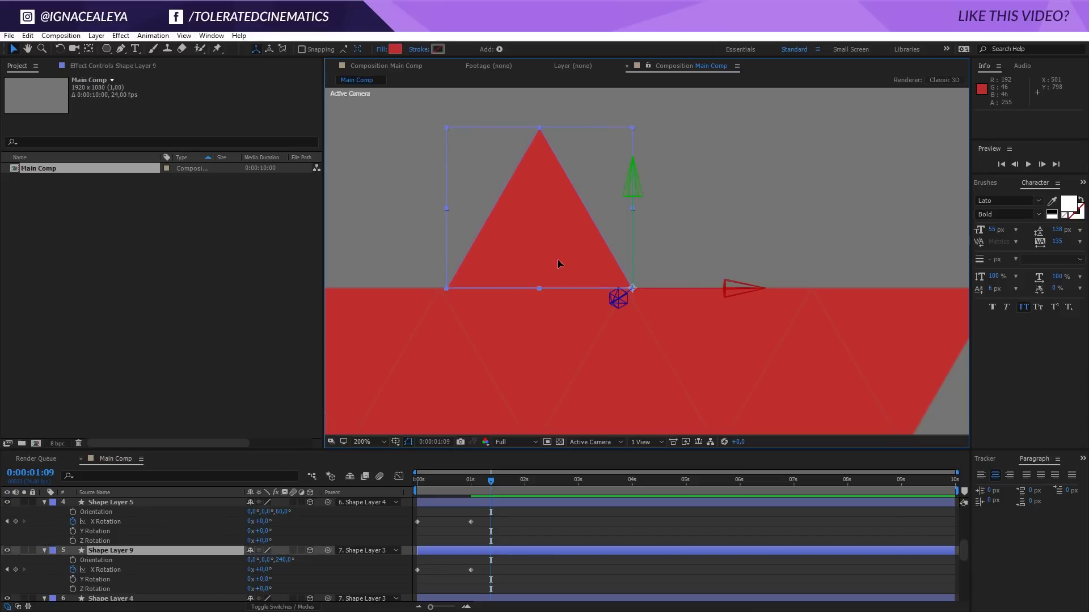
drag(558, 263, 553, 257)
click(375, 238)
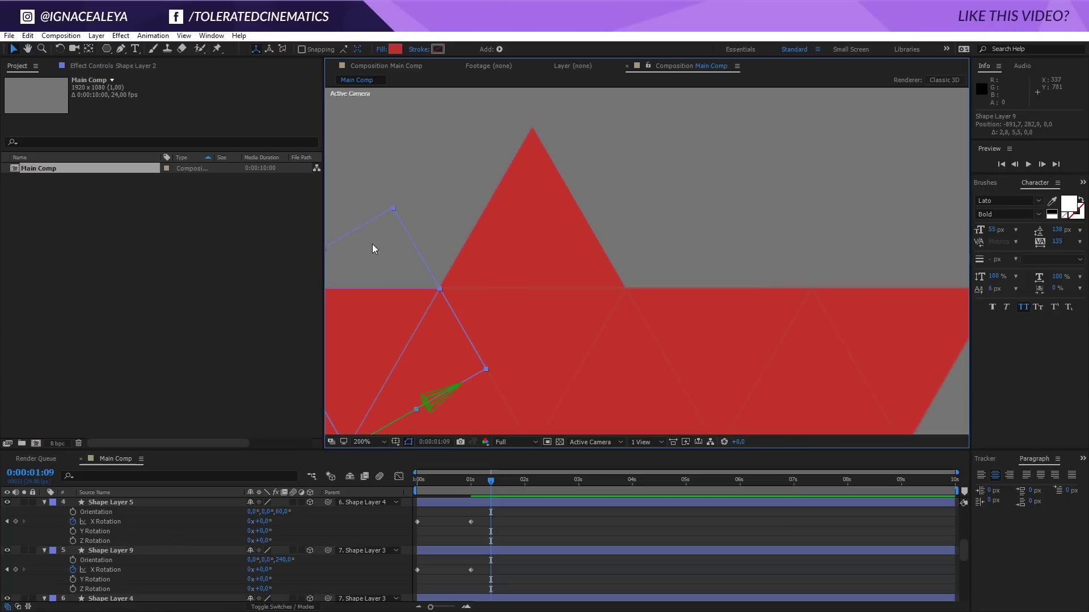
key(comma)
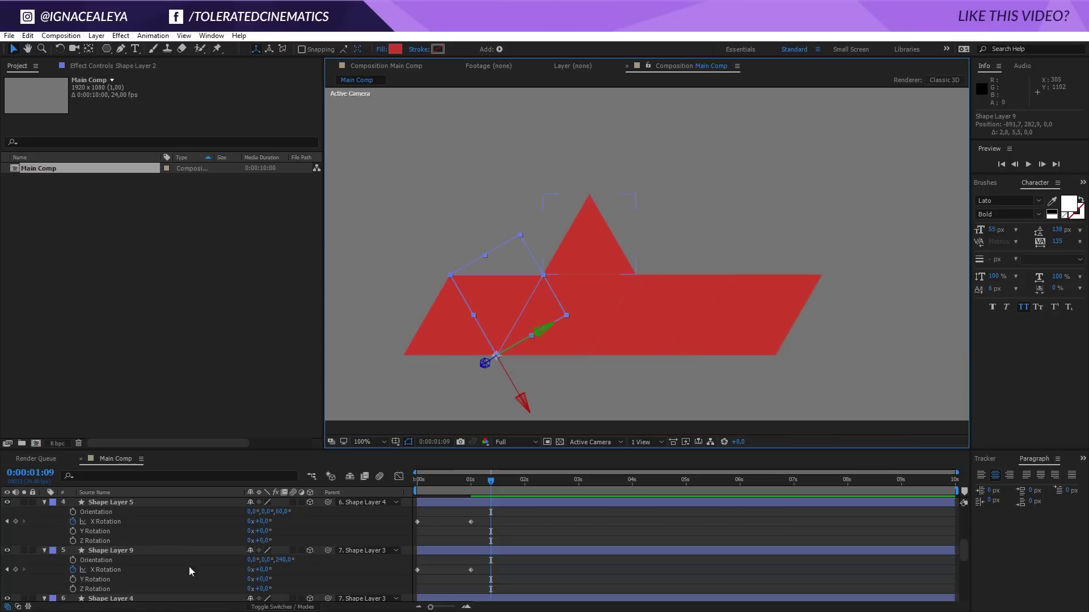
- Parent Shape Layer 9 to Shape Layer 4 and scrub through the animation
click(132, 553)
drag(328, 550, 131, 510)
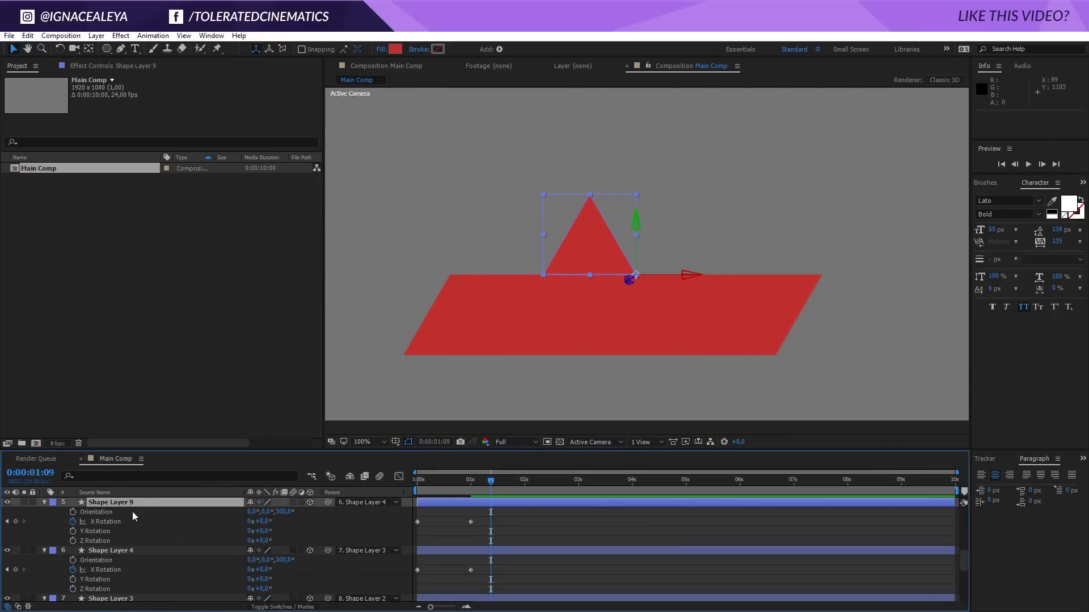
click(134, 553)
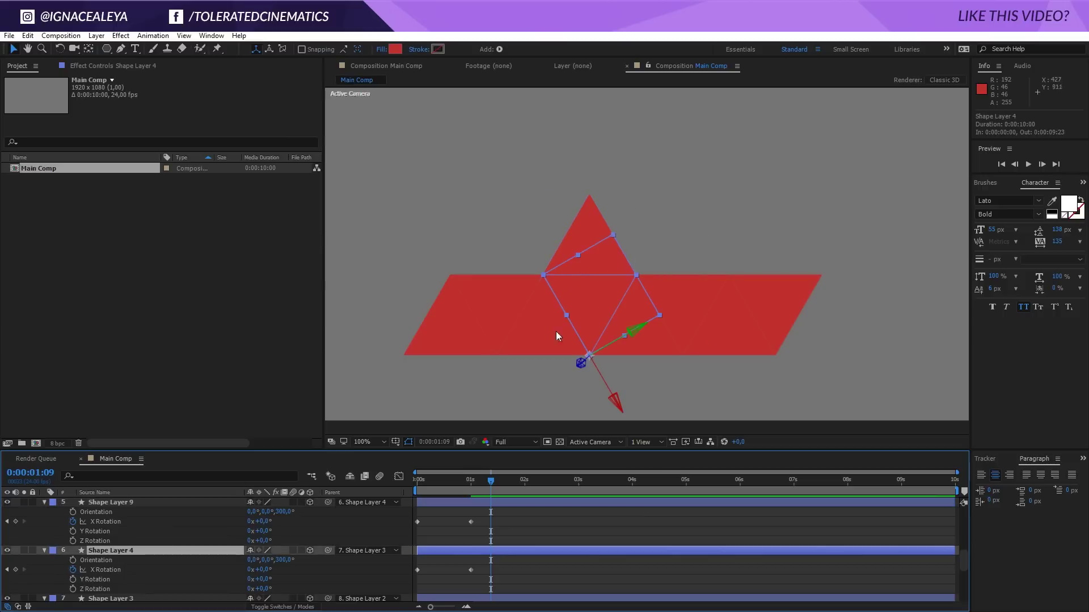
scroll(479, 531, up, 1)
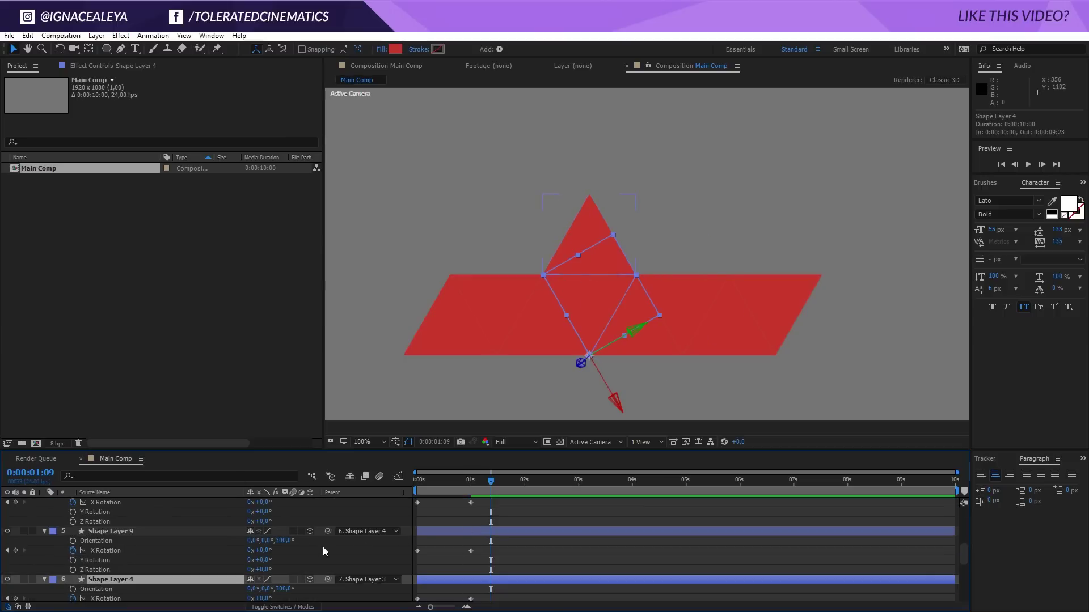
drag(438, 481, 504, 489)
- Duplicate Shape Layer 7 and parent the copy to Shape Layer 7
click(695, 328)
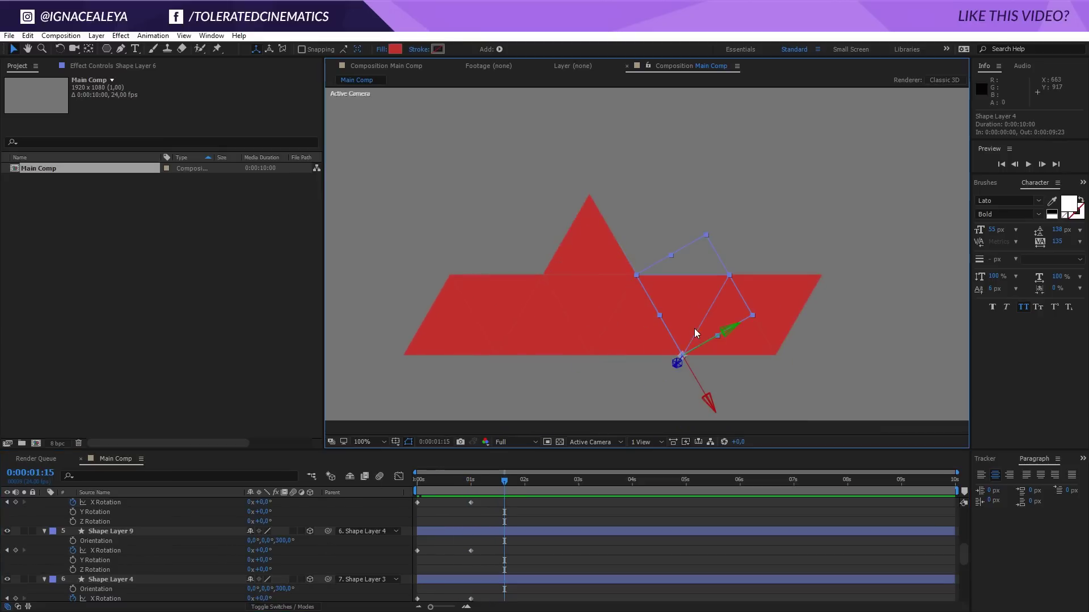
scroll(105, 557, up, 3)
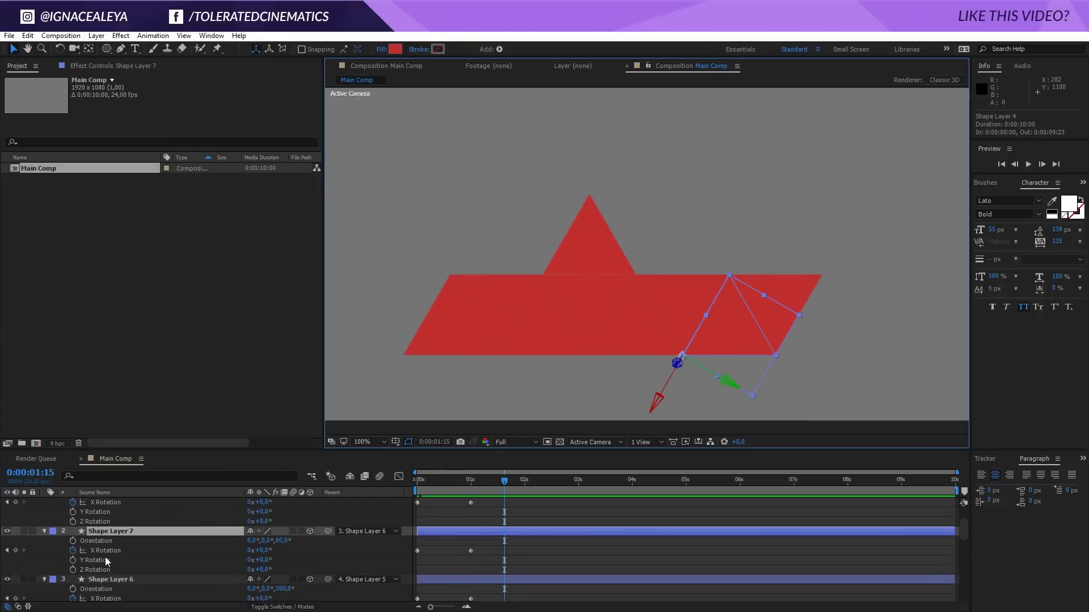
click(115, 531)
key(ctrl+d)
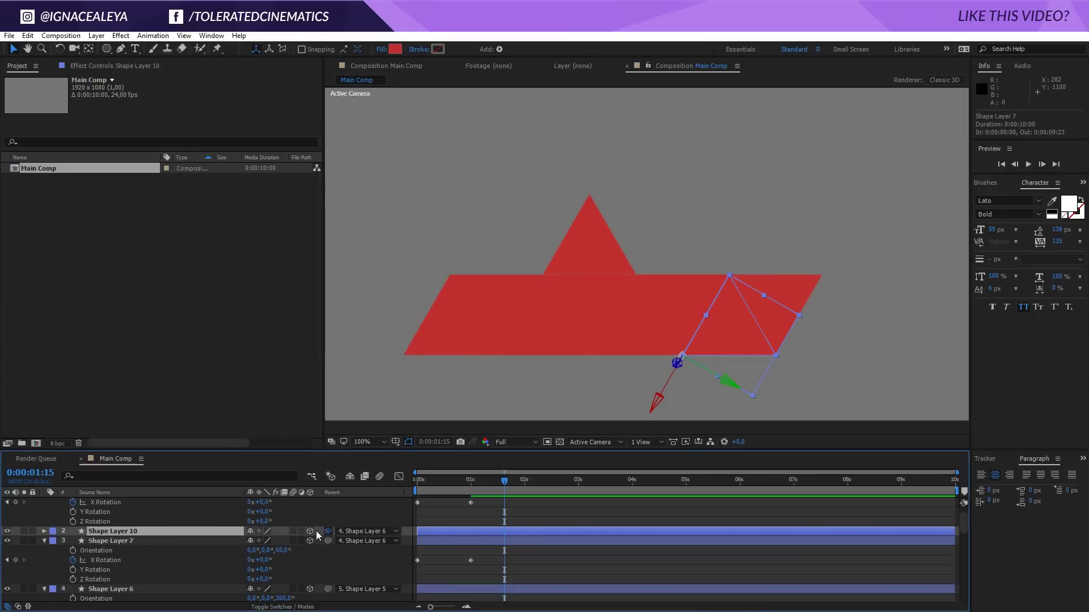
drag(315, 531, 130, 540)
- Set Shape Layer 10's Z orientation to 60° and scrub through the animation from the first frame
key(r)
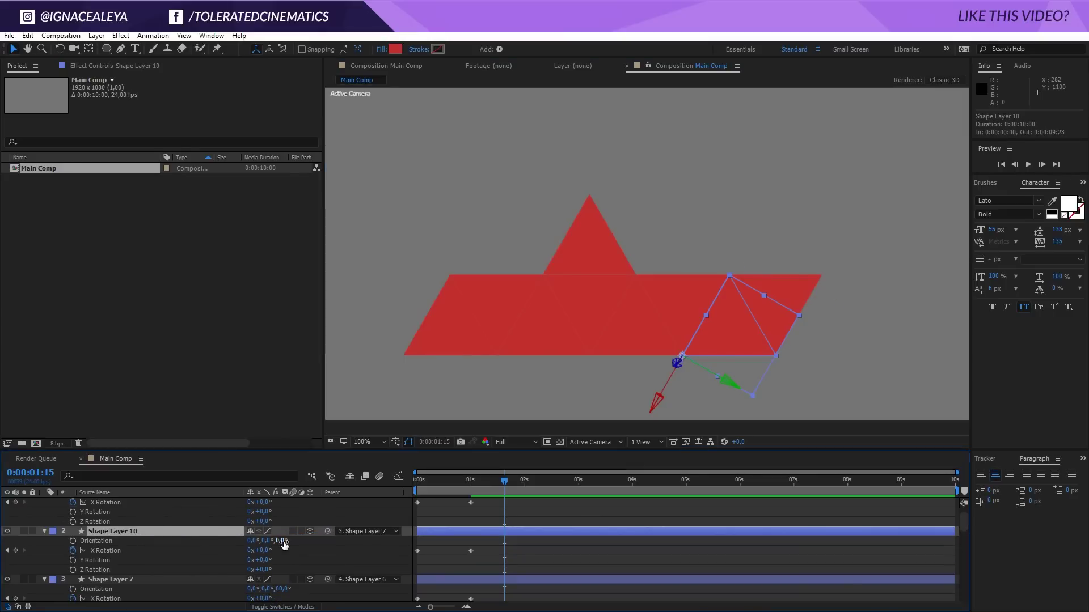
mouse_move(285, 545)
mouse_down()
mouse_move(290, 553)
mouse_move(284, 547)
mouse_up()
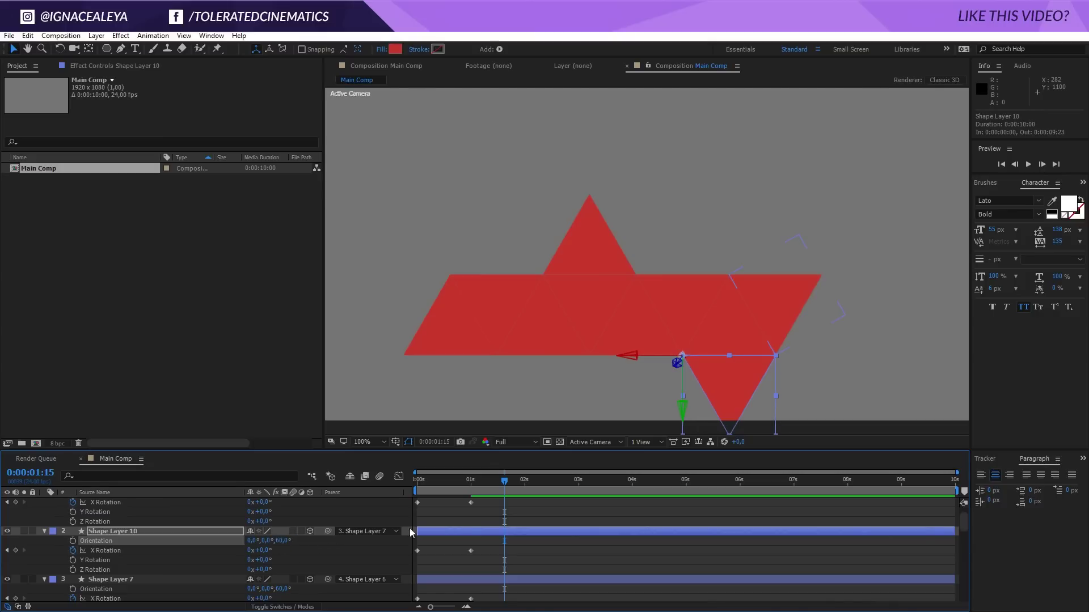
click(417, 481)
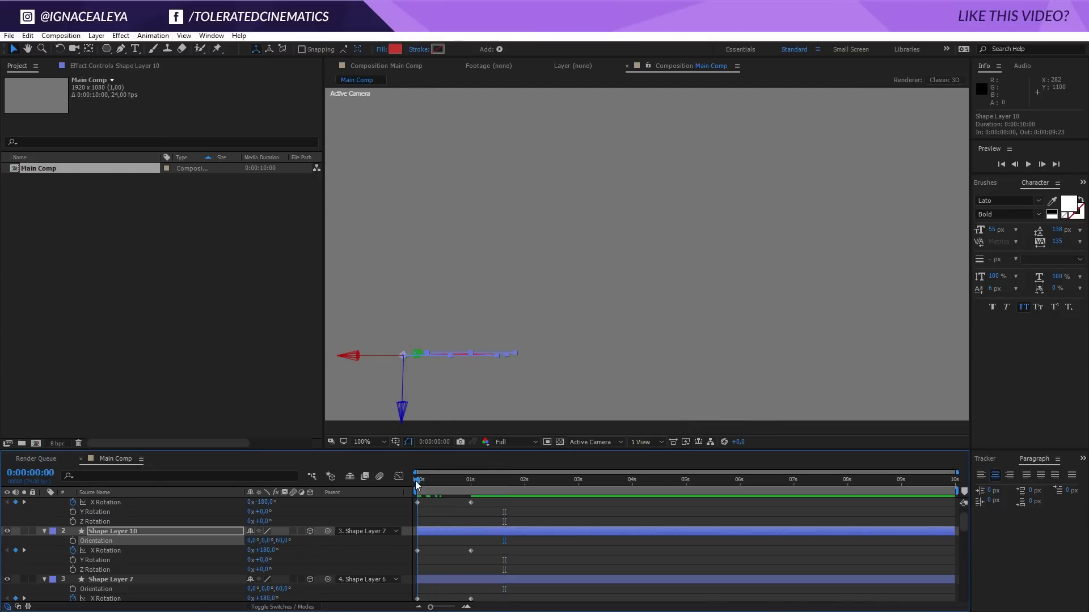
drag(418, 482, 520, 508)
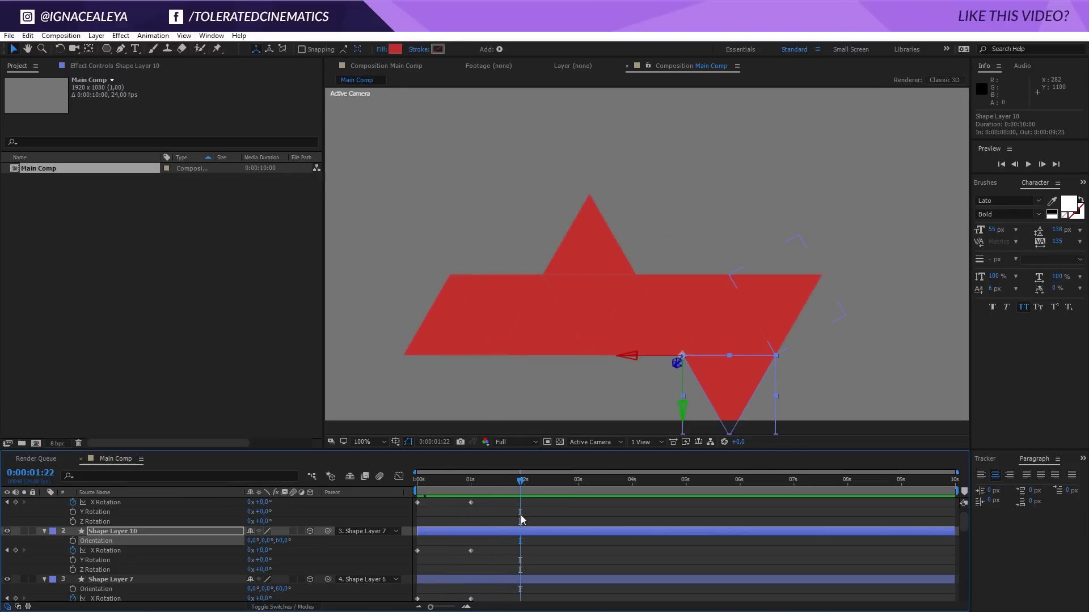
key(comma)
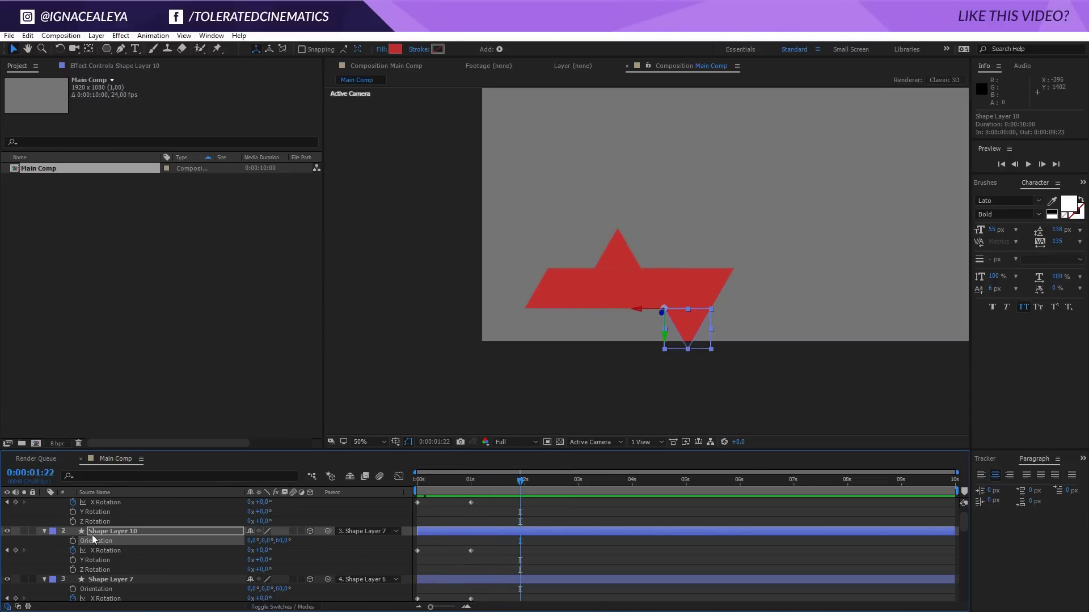
- Collapse the properties of all layers, enlarge the timeline area to fit them, and deselect everything
scroll(92, 536, up, 1)
click(40, 501)
key(ctrl+a)
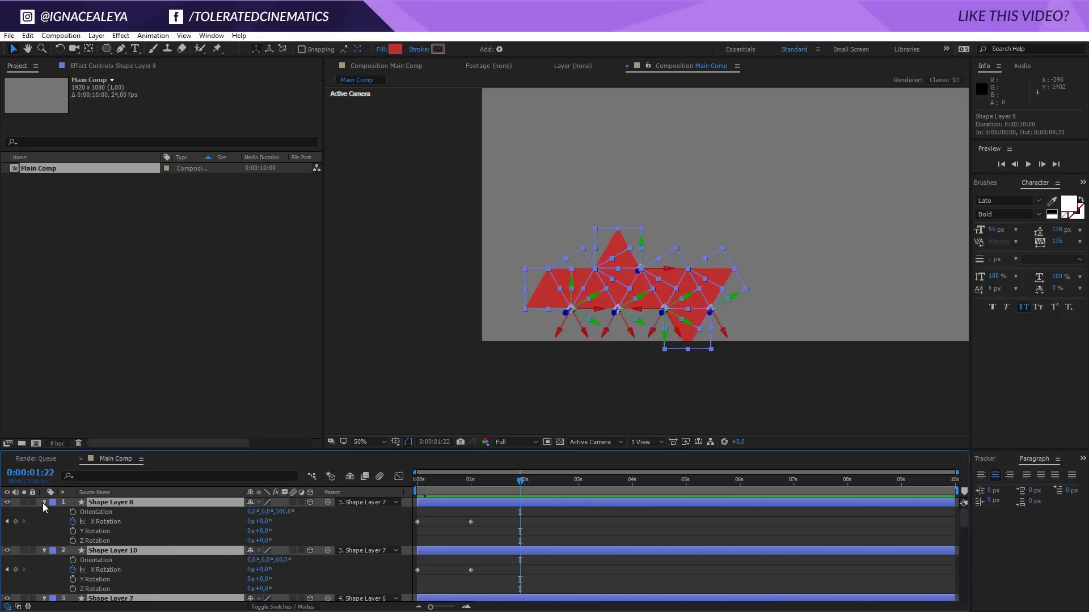
click(44, 503)
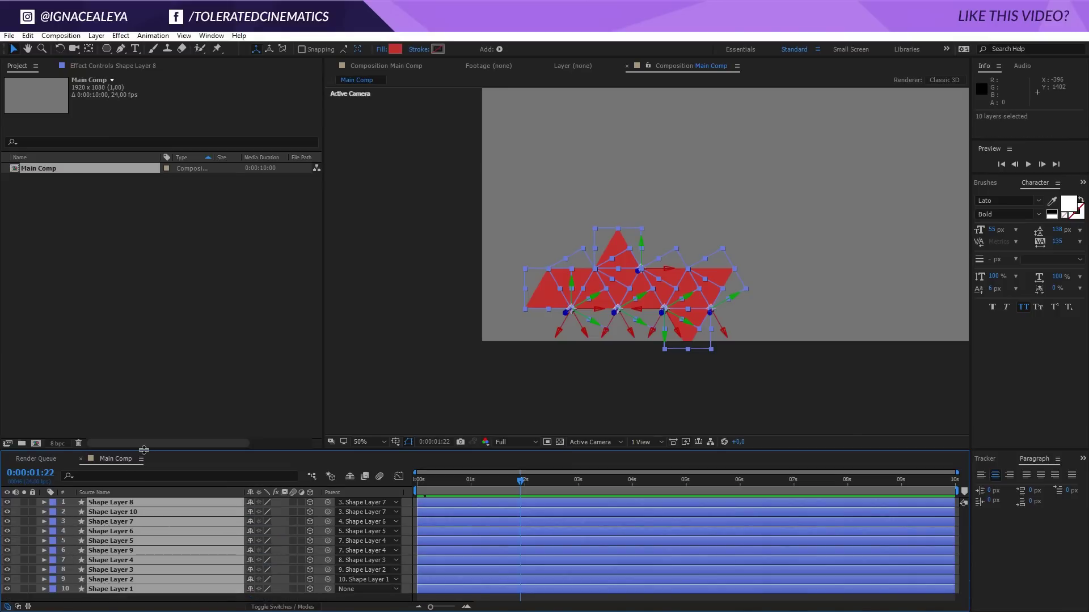
drag(150, 451, 151, 403)
click(263, 588)
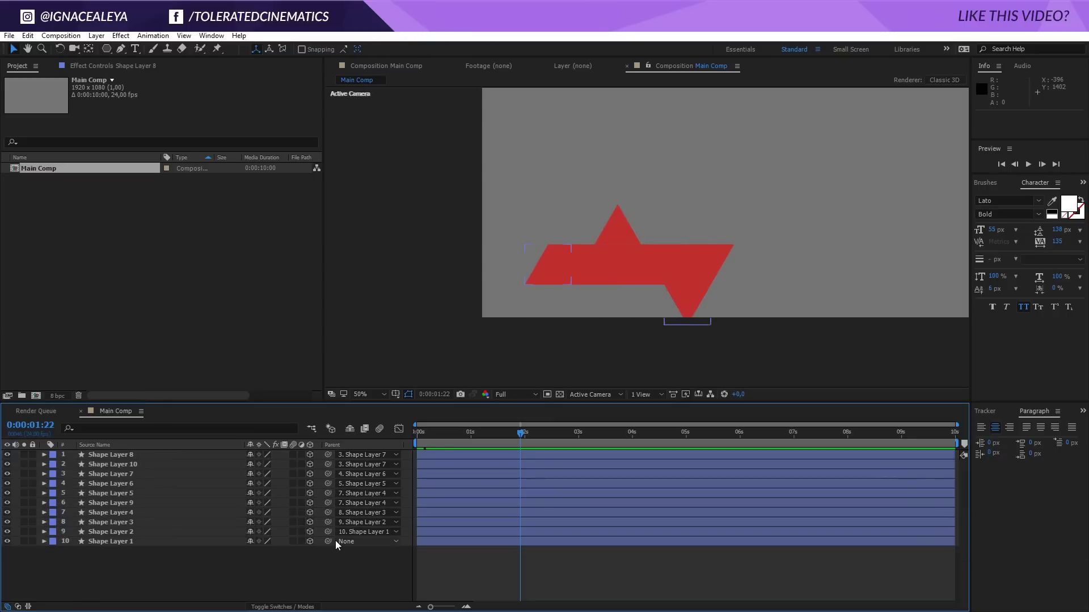
- Select all ten shape layers, nudge them about 80 px up and 20 px left in the composition, and deselect them
click(527, 458)
shift+click(128, 543)
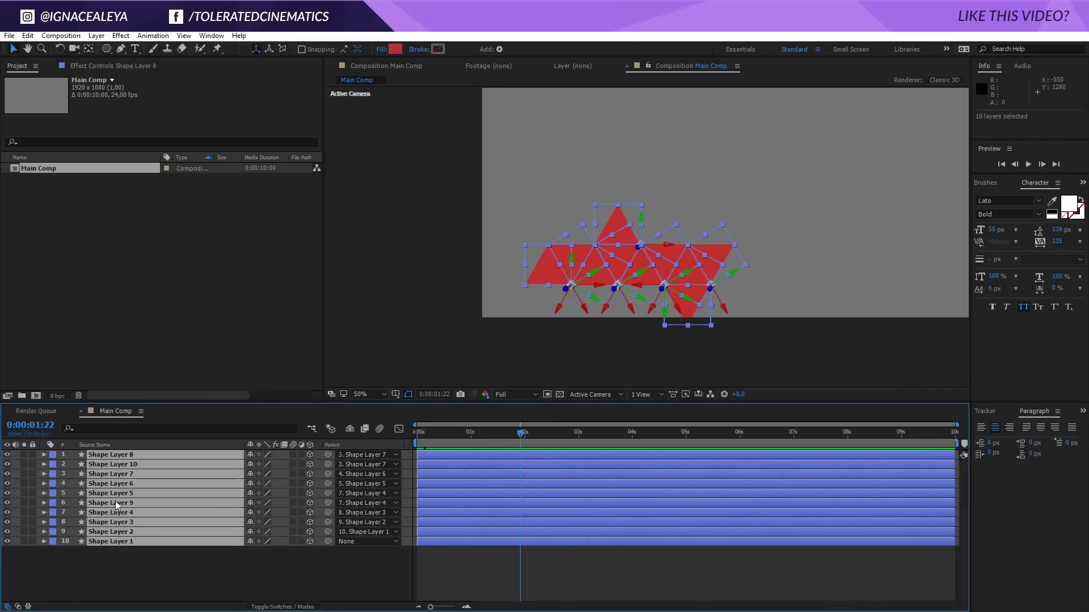
key(shift+Up)
key(shift+Up)
key(shift+Up)
key(shift+Up)
key(shift+Up)
key(shift+Up)
key(shift+Up)
key(shift+Up)
key(shift+Left)
key(shift+Left)
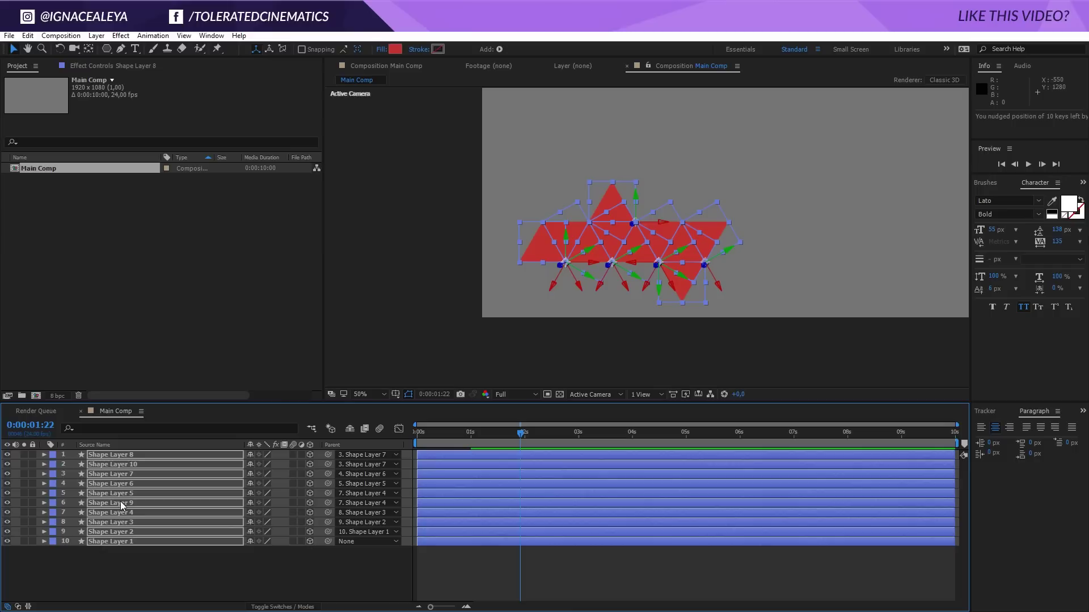
click(437, 590)
drag(576, 337, 525, 312)
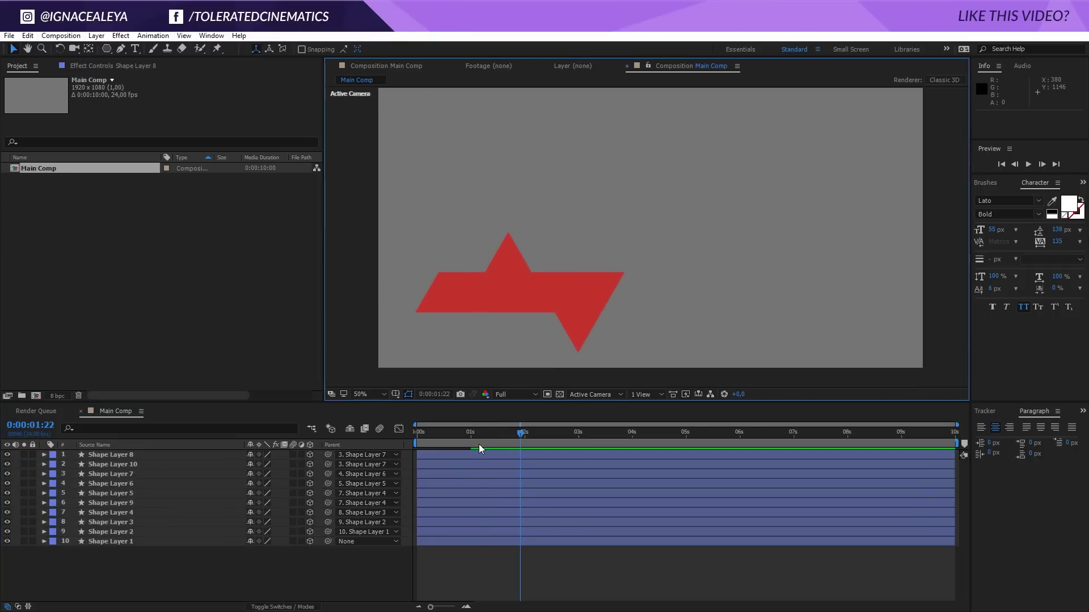
- At frame 16, add a white point light with 100% intensity, Smooth falloff and shadow casting enabled
drag(479, 445, 448, 446)
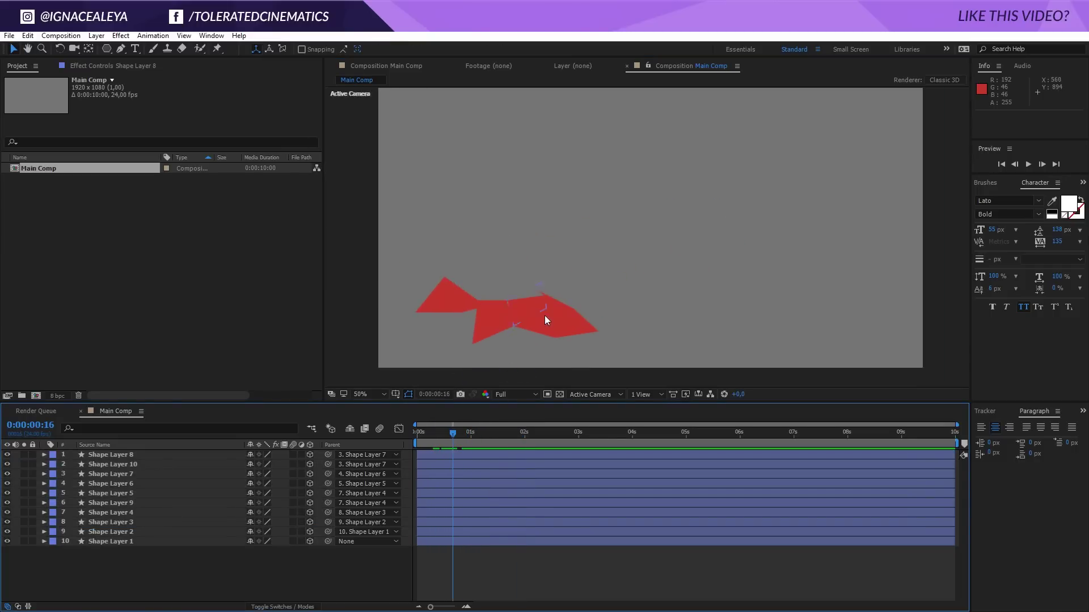
right_click(140, 564)
mouse_move(173, 457)
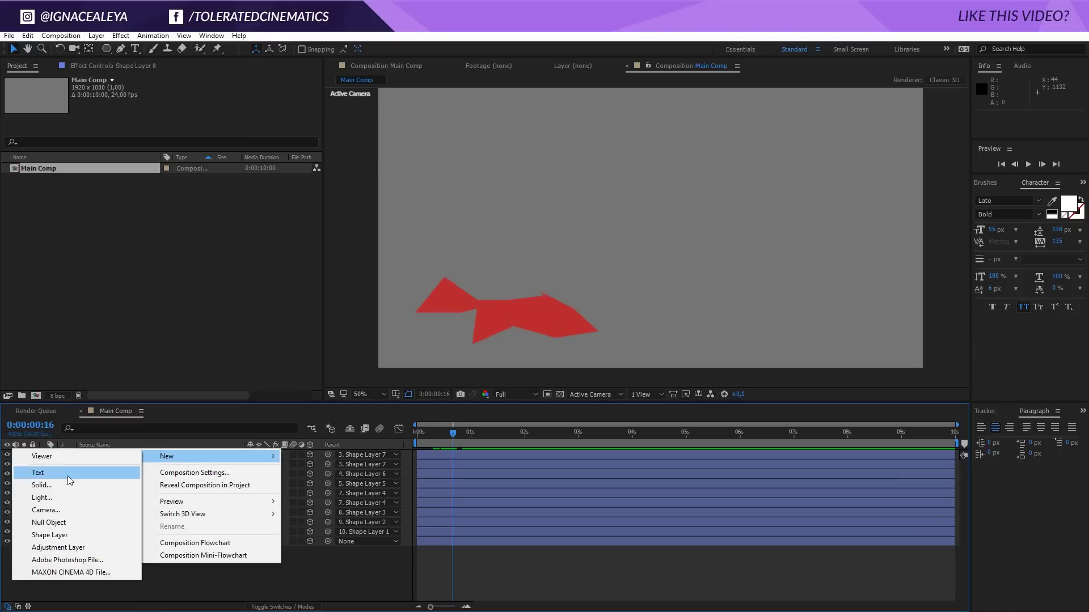
click(45, 497)
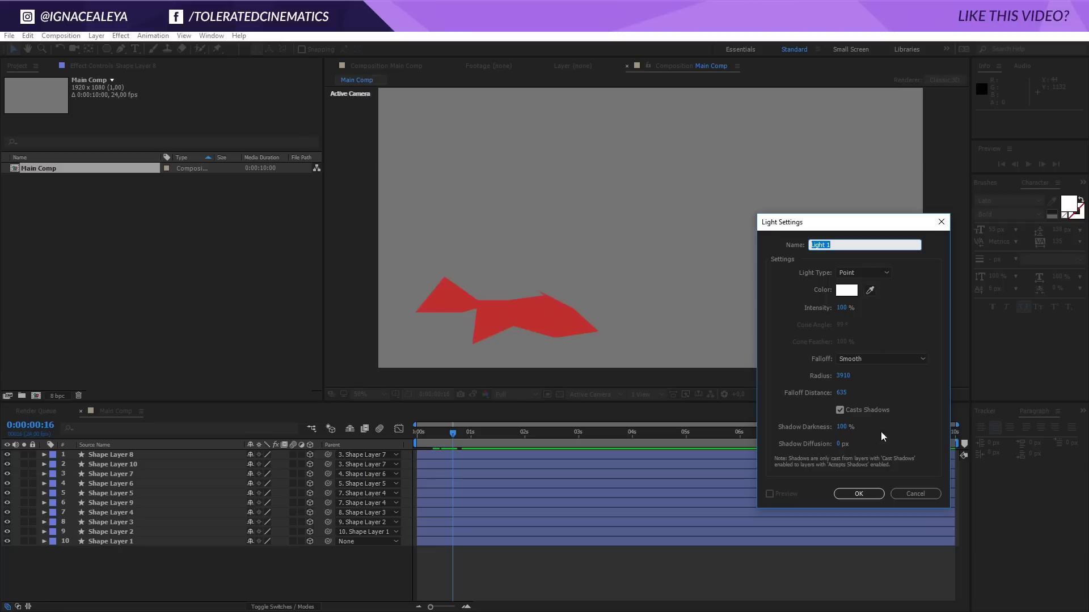
click(858, 494)
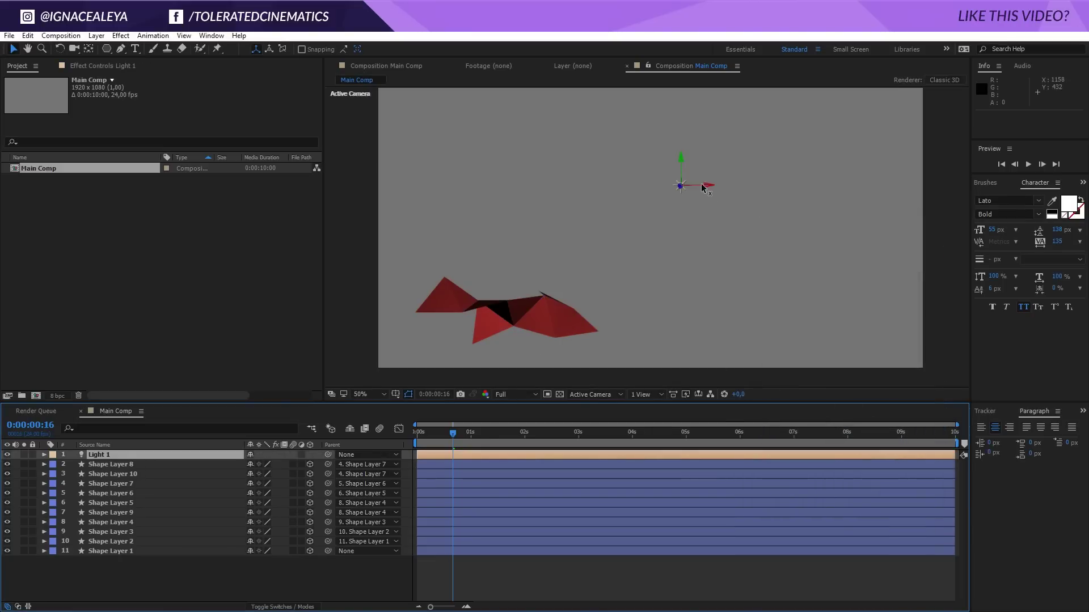
- Move Light 1 left and down to sit over the folding triangles, and preview the lit animation
drag(705, 185, 562, 202)
drag(484, 163, 479, 303)
mouse_move(452, 433)
mouse_down()
mouse_move(425, 434)
mouse_move(481, 442)
mouse_move(464, 440)
mouse_up()
click(515, 569)
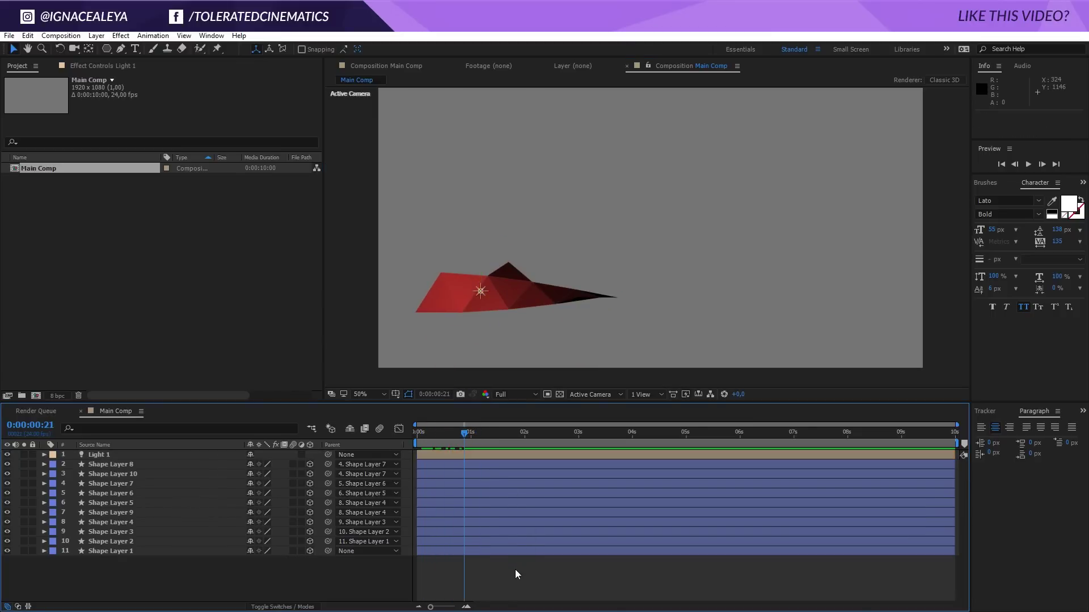
key(space)
click(444, 431)
- Move Light 1 right along its X axis to an X position of about 892 and preview the animation
click(472, 455)
click(507, 289)
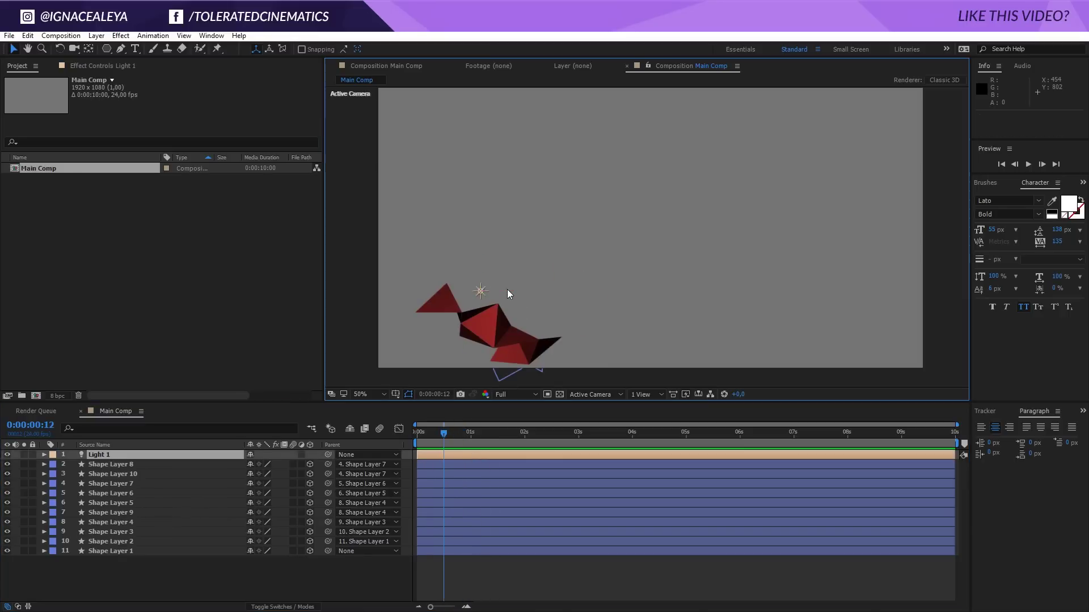
click(448, 457)
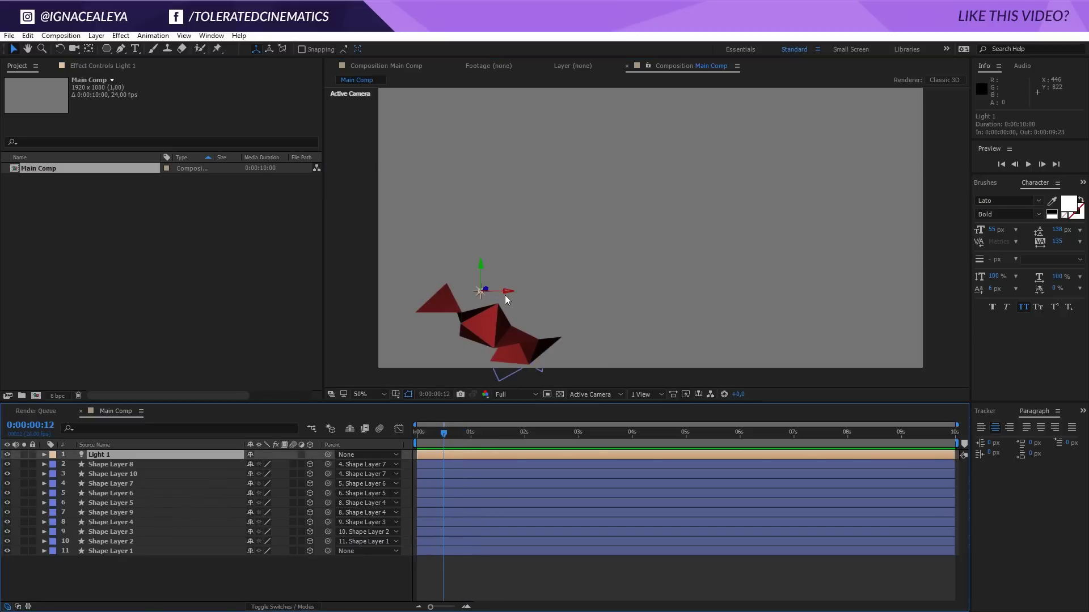
drag(505, 290, 619, 315)
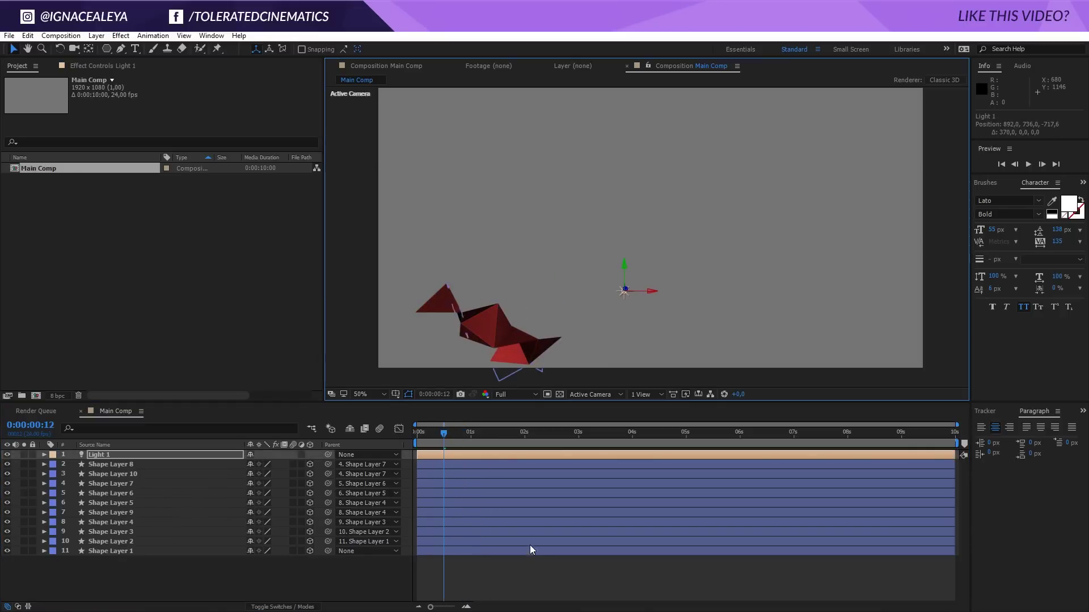
click(526, 575)
key(space)
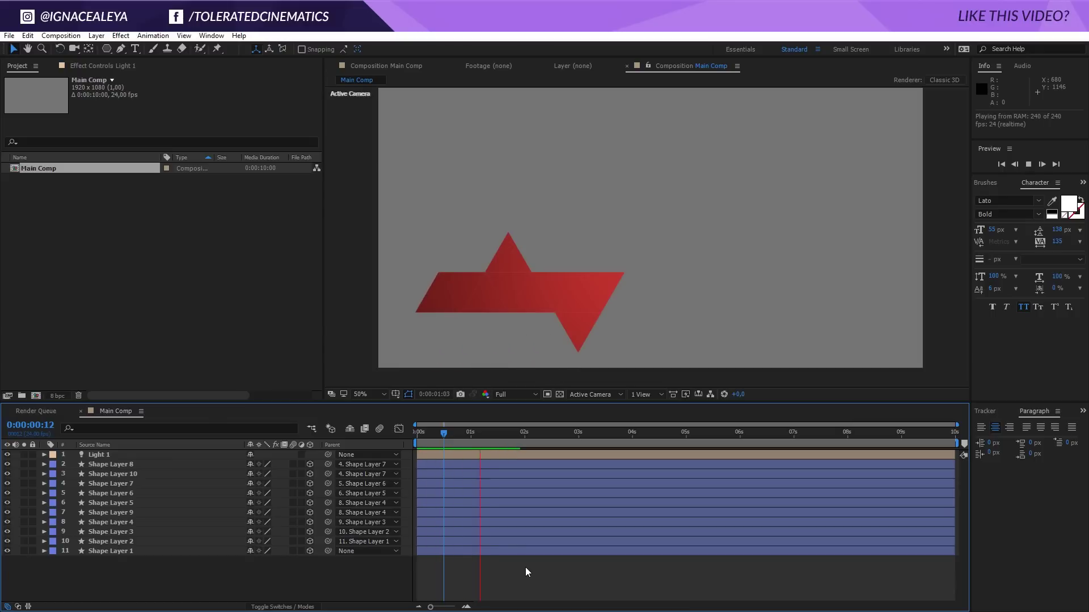
click(491, 433)
- Reveal the X Rotation keyframes of all ten shape layers, select them all and apply Easy Ease
drag(110, 567, 165, 472)
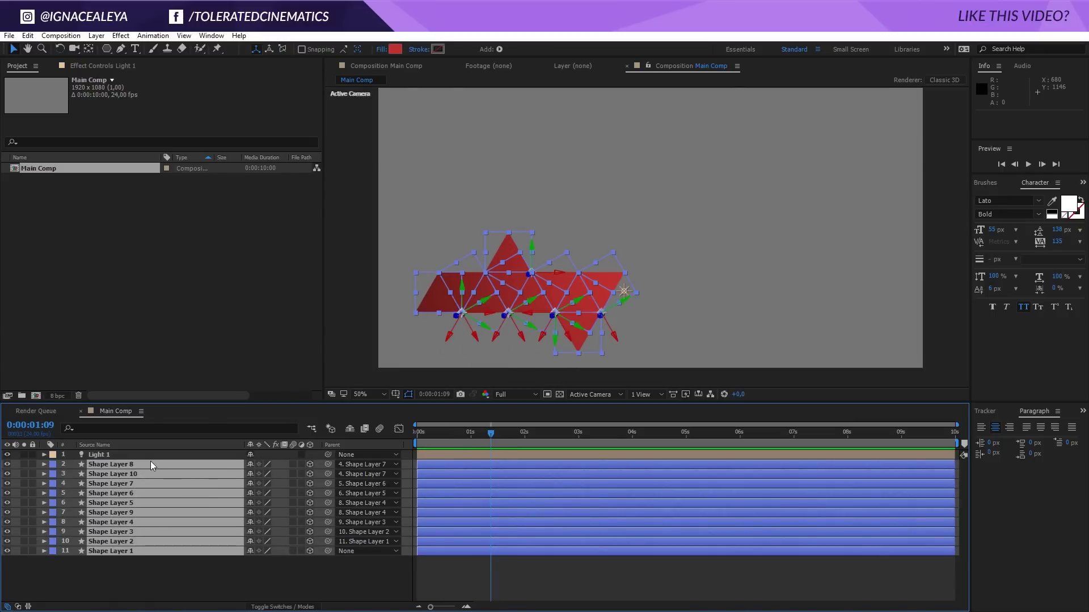
key(u)
key(u)
key(u)
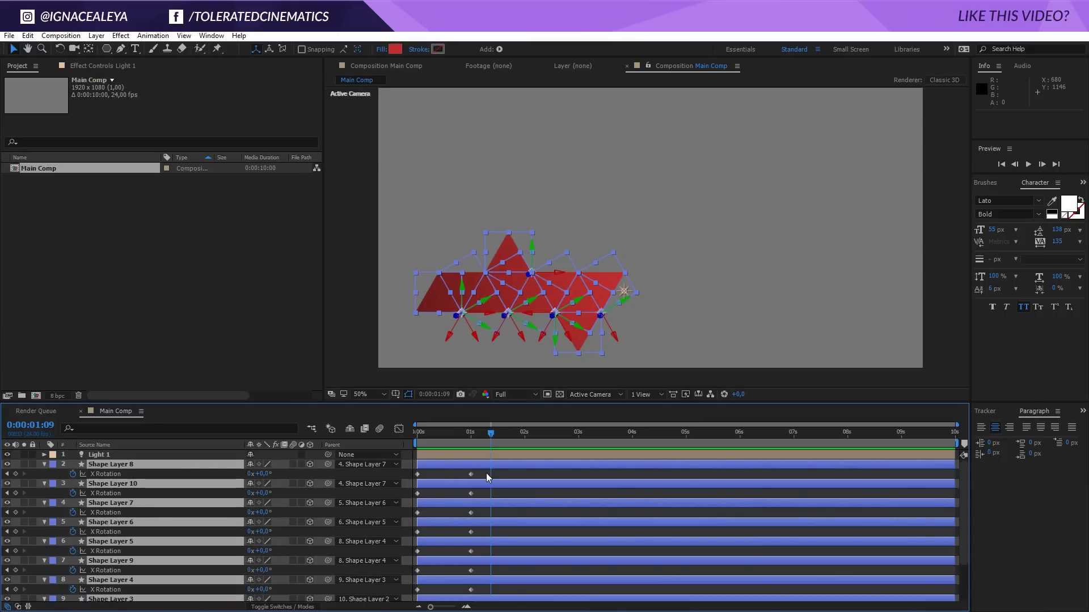
drag(482, 478, 409, 587)
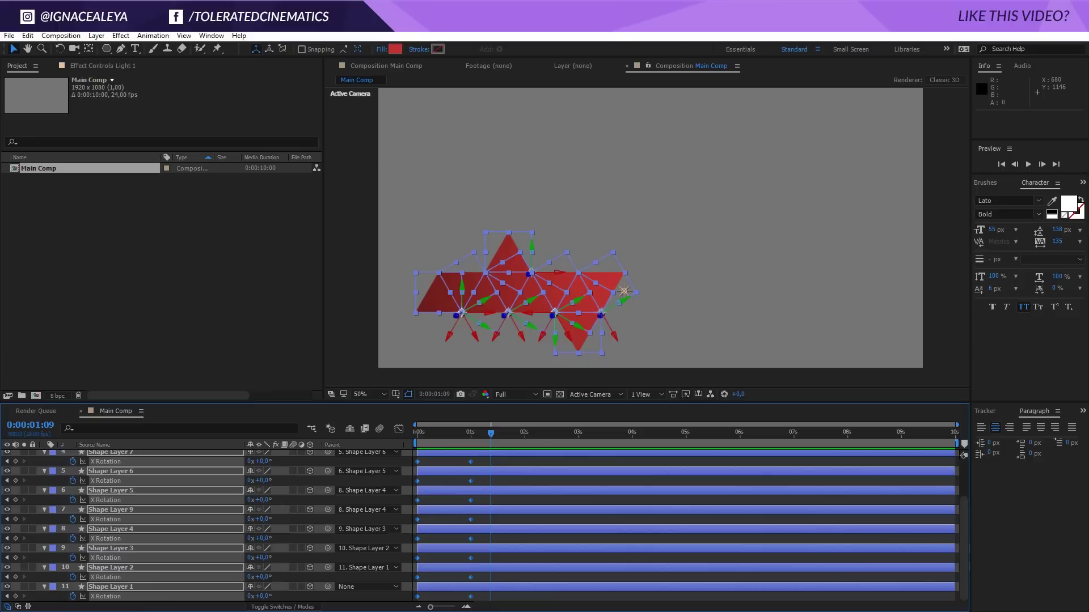
right_click(470, 597)
mouse_move(533, 588)
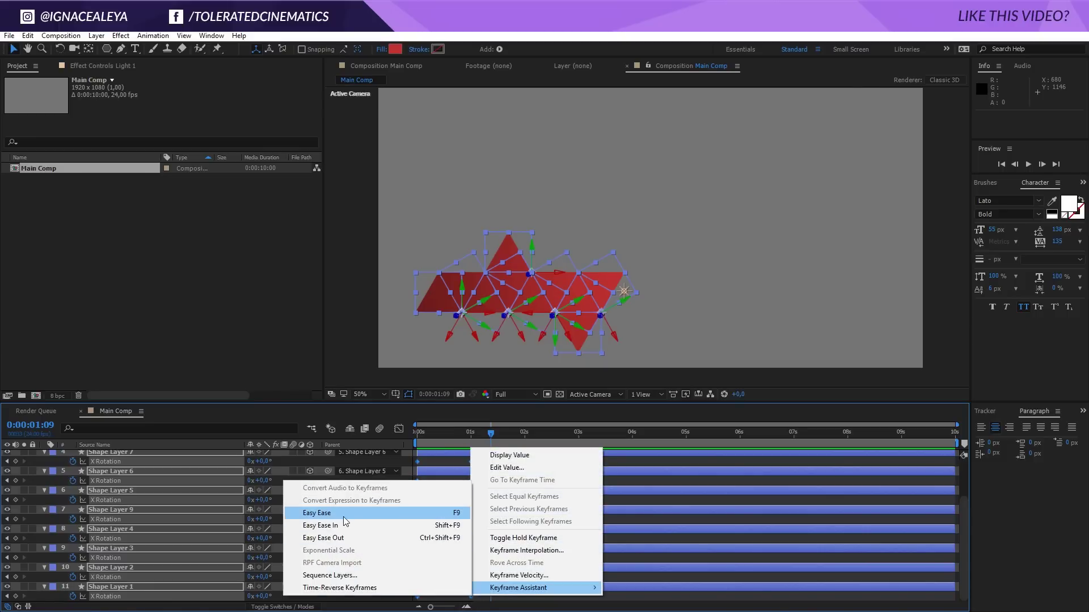
click(333, 517)
- In the speed graph, lengthen the end keyframes' influence so all rotations peak early and slow down gradually, and preview the motion
click(398, 429)
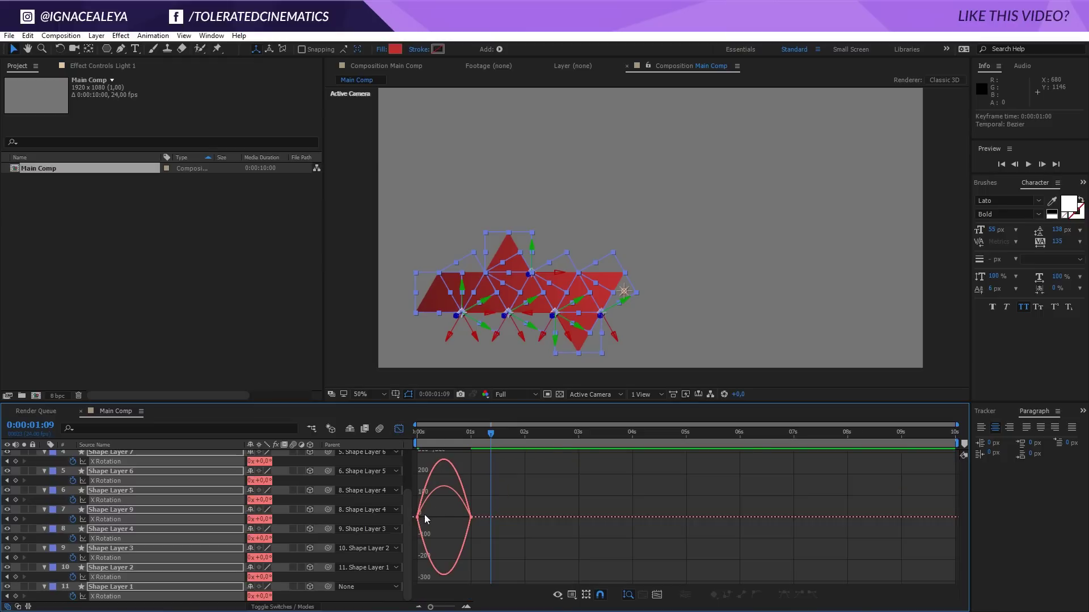
click(572, 595)
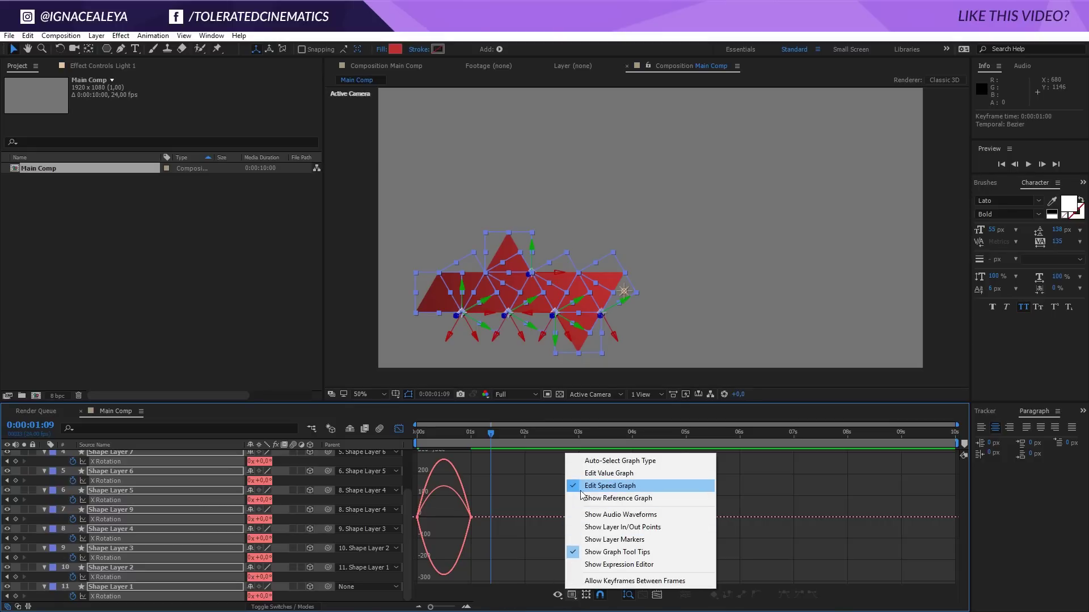
click(485, 510)
drag(498, 501, 465, 524)
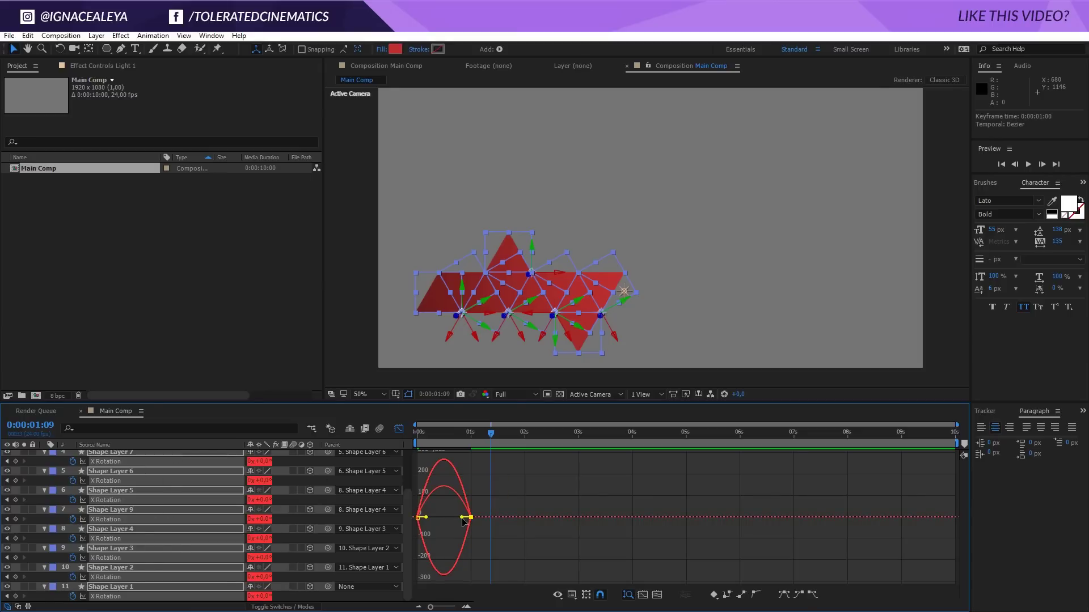
drag(464, 521, 442, 517)
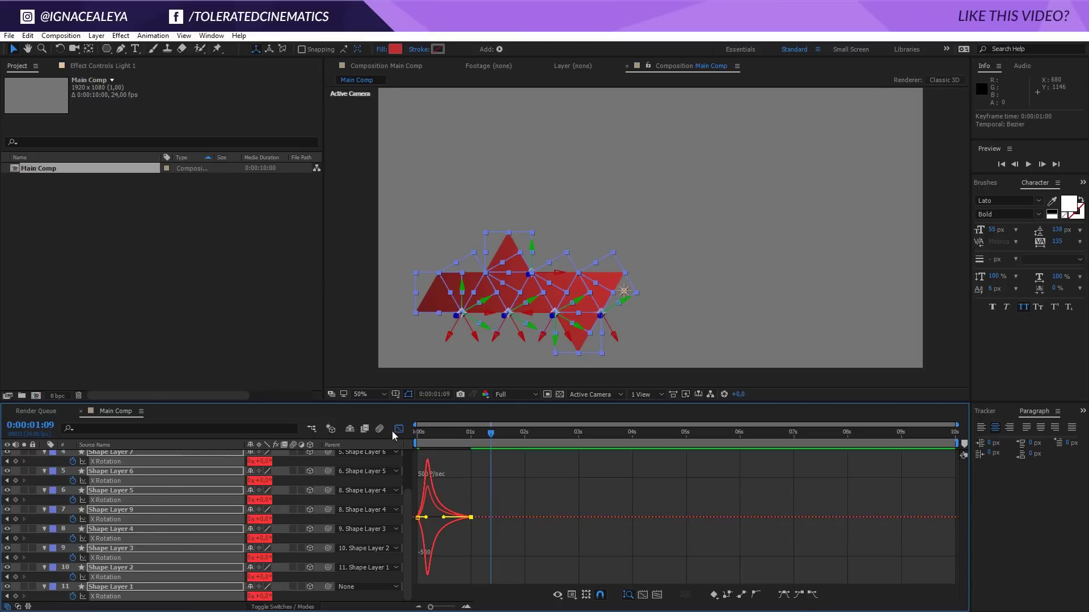
click(397, 429)
click(442, 495)
key(space)
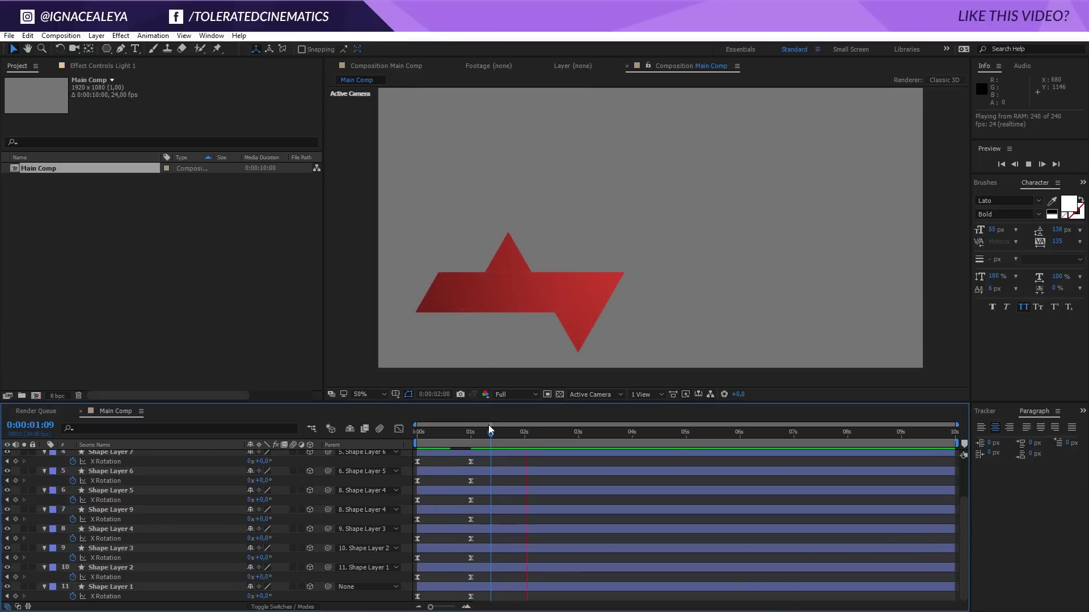
key(space)
- Collapse the keyframed properties of all layers and deselect everything
click(110, 568)
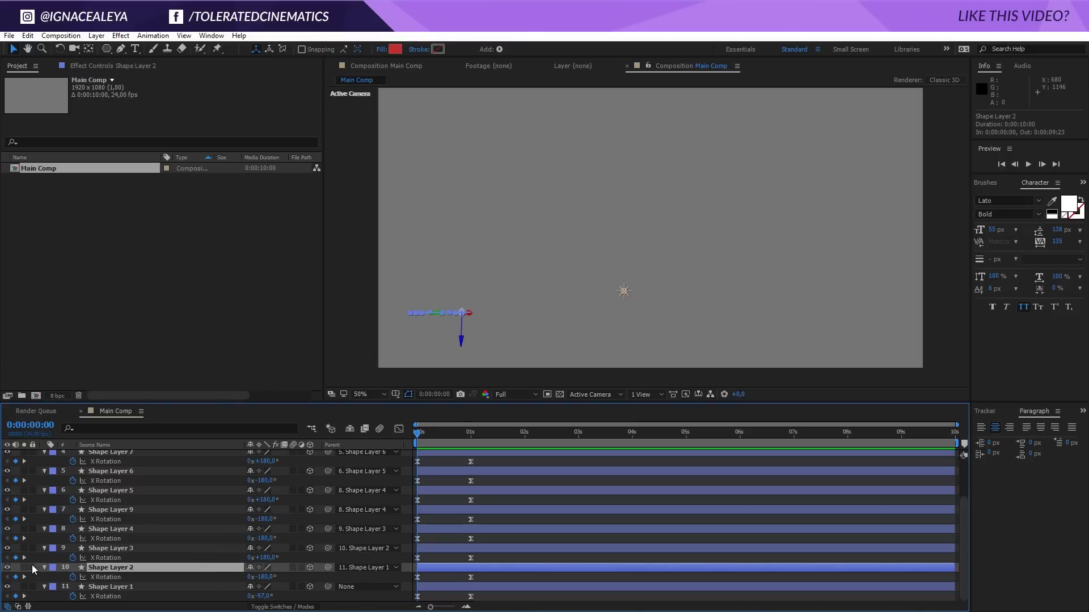
key(ctrl+a)
key(u)
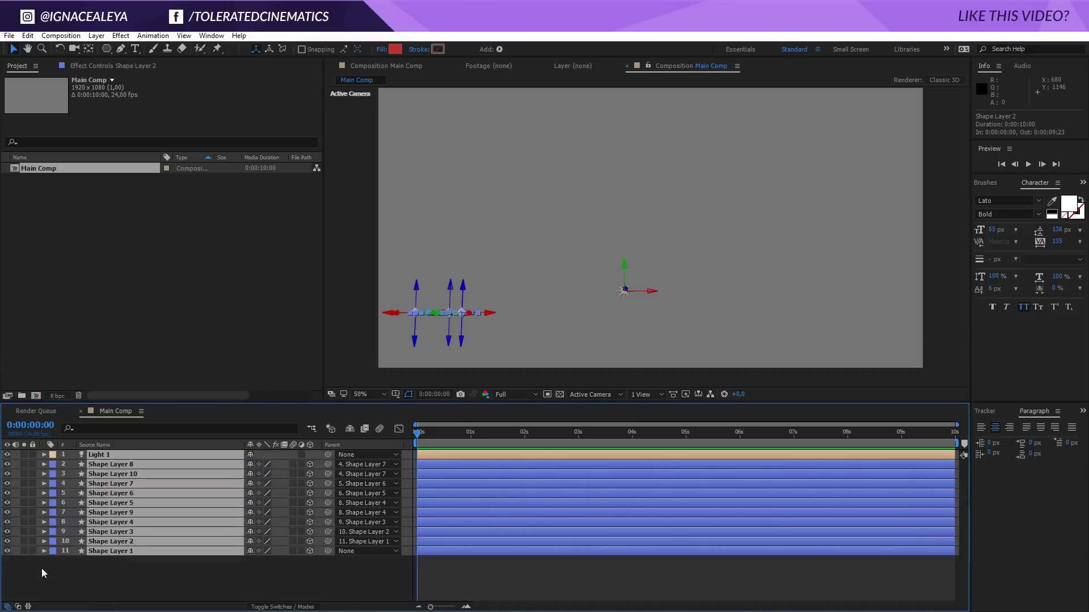
click(108, 576)
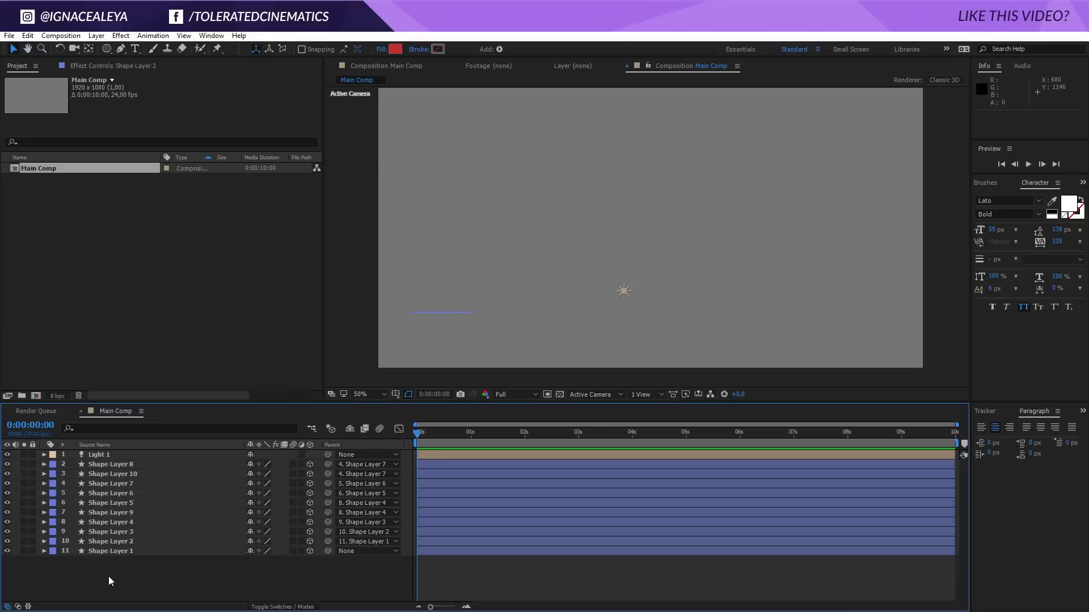
- Zoom in on the timeline and offset Shape Layer 2 so it starts at frame 3
click(131, 544)
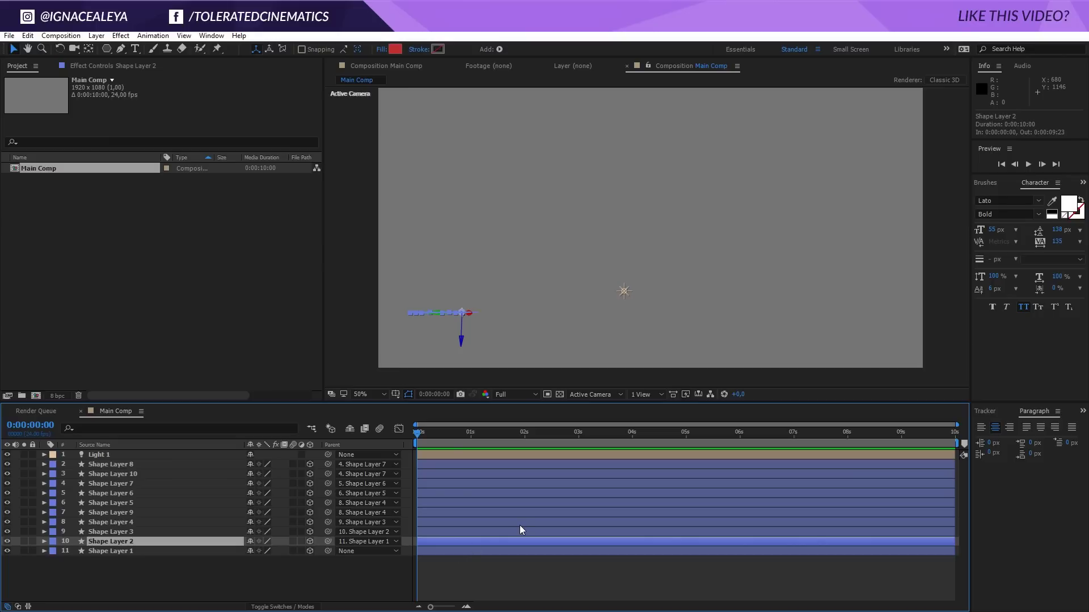
key(Page_Down)
key(Page_Up)
key(Page_Down)
key(Page_Up)
key(space)
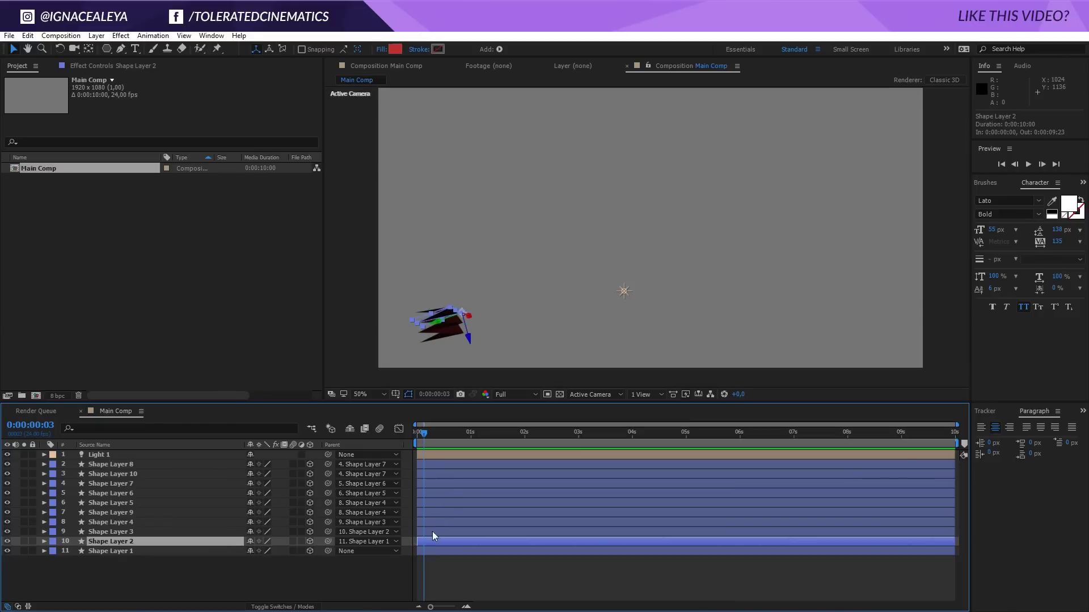
shift+click(437, 464)
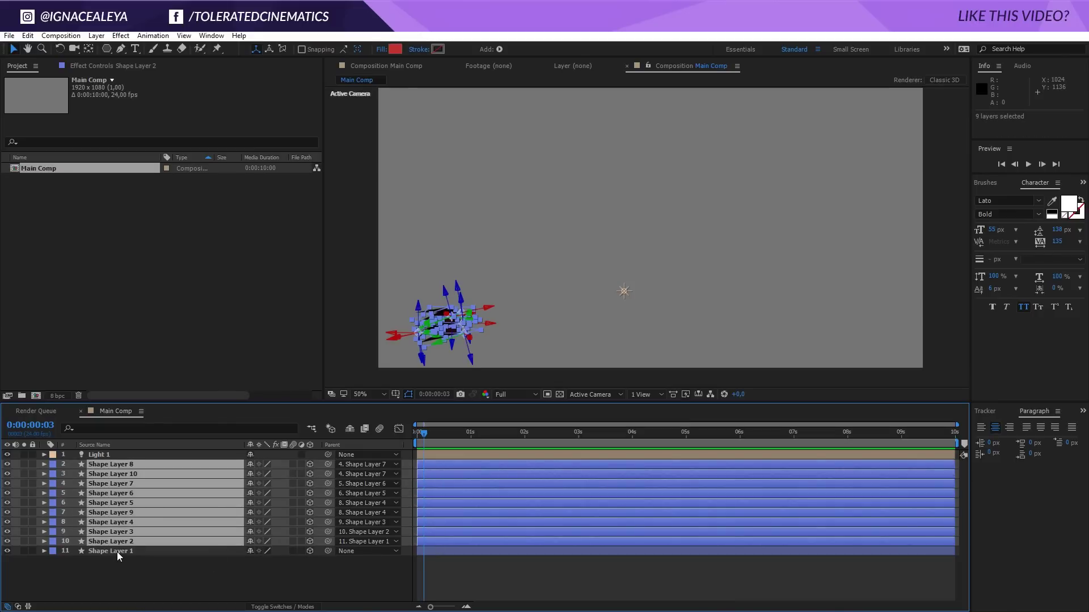
drag(455, 542, 464, 540)
click(437, 542)
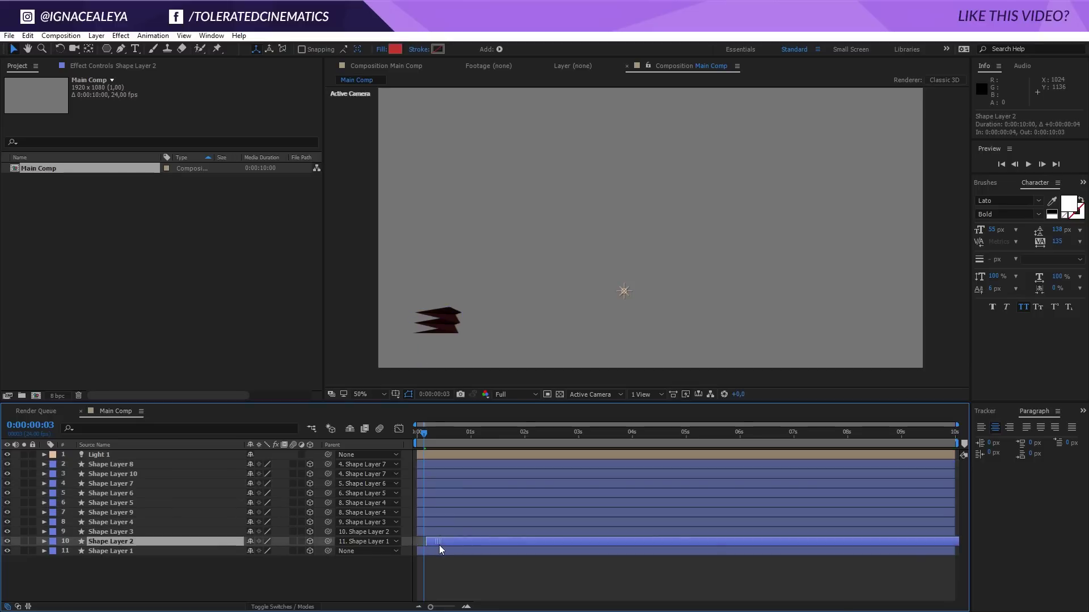
click(466, 606)
click(467, 607)
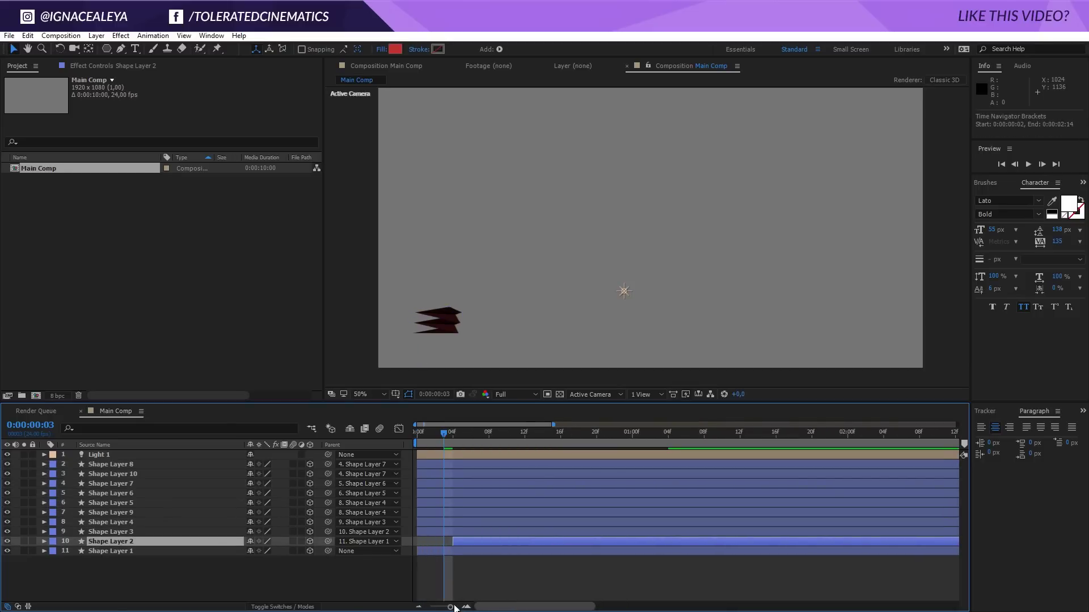
drag(467, 545, 526, 526)
- Offset Shape Layers 3, 4 and 9 so they start at frames 6, 9 and 12
key(Page_Down)
key(Page_Down)
key(Page_Down)
key(Page_Down)
key(Page_Down)
key(Page_Down)
key(Page_Down)
key(Page_Down)
key(Page_Down)
drag(448, 512, 556, 513)
- Offset Shape Layer 5 to start at frame 15 and Shape Layer 6 to start at frame 18
key(Page_Down)
key(Page_Down)
key(Page_Down)
drag(482, 503, 613, 505)
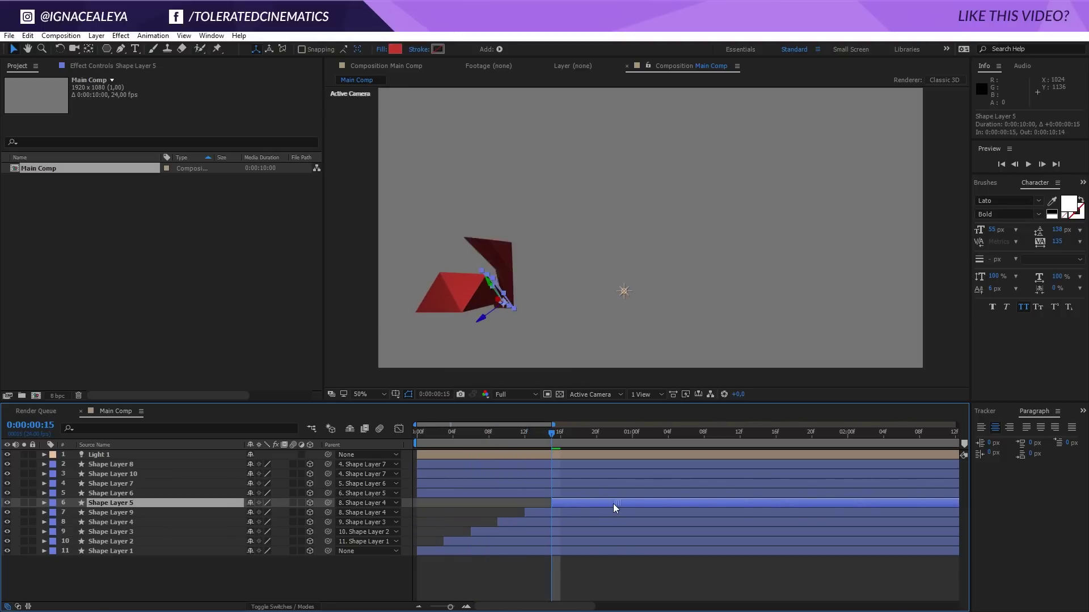
key(Page_Down)
key(Page_Down)
key(Page_Down)
drag(523, 494, 685, 491)
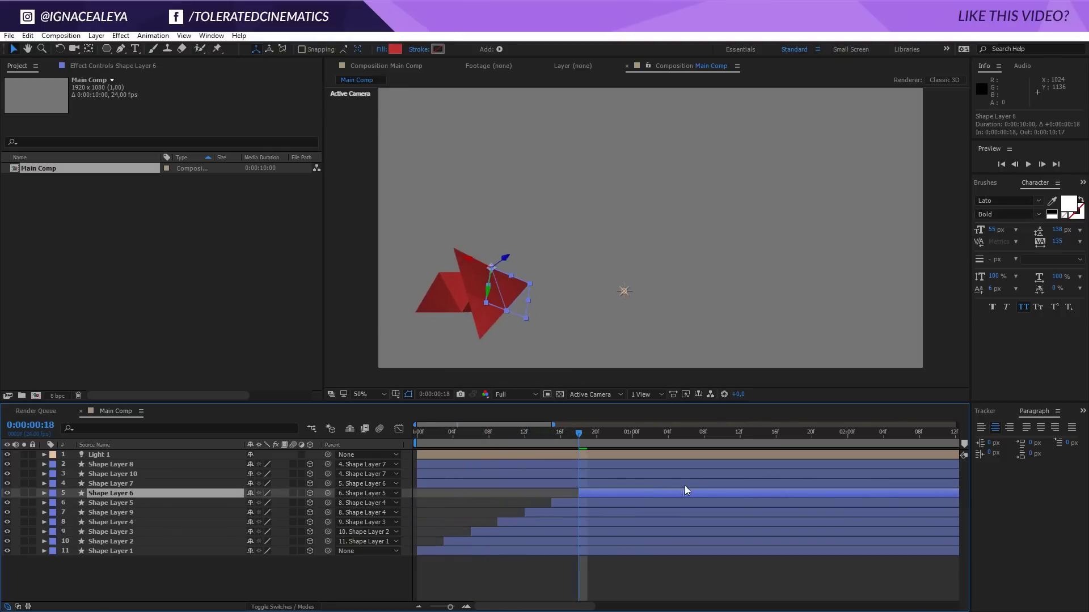
- Offset Shape Layer 7 to start at frame 21 and Shape Layer 10 to start at 0:00:01:00
key(Page_Down)
key(Page_Down)
key(Page_Down)
drag(504, 482, 690, 479)
key(Page_Down)
key(Page_Down)
key(Page_Down)
drag(543, 476, 761, 481)
- Offset Shape Layer 8 to start at 0:00:01:03, and play and scrub through the staggered animation
key(Page_Down)
key(Page_Down)
key(Page_Down)
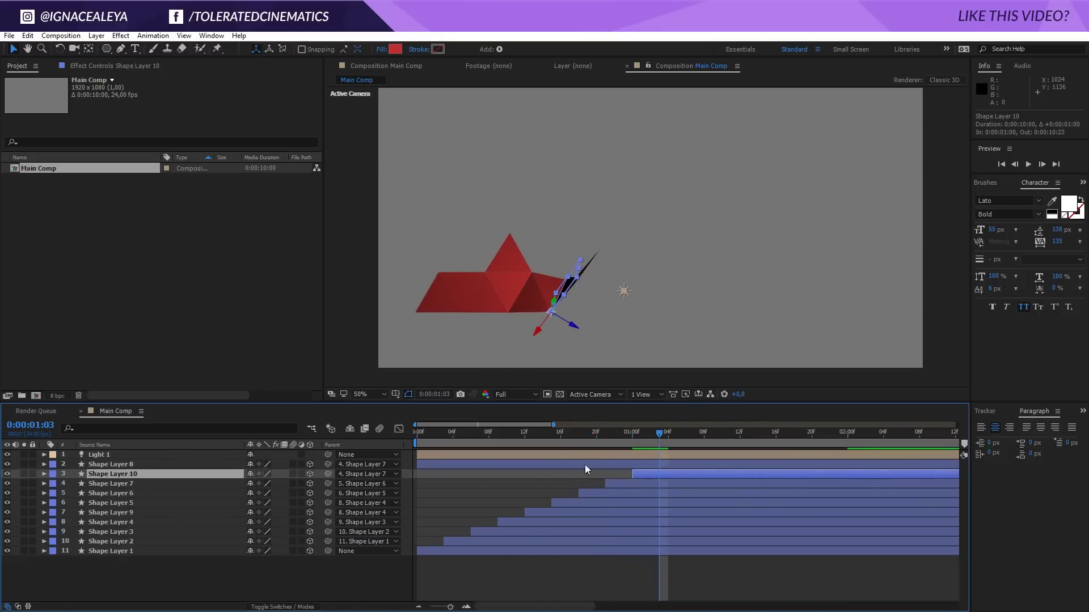
drag(553, 465, 797, 472)
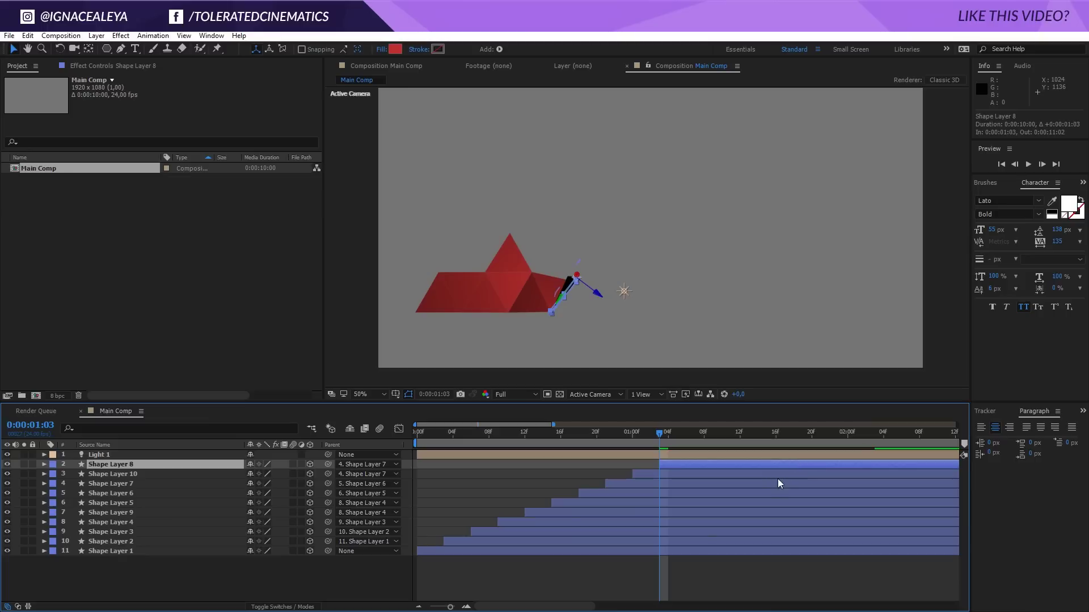
key(space)
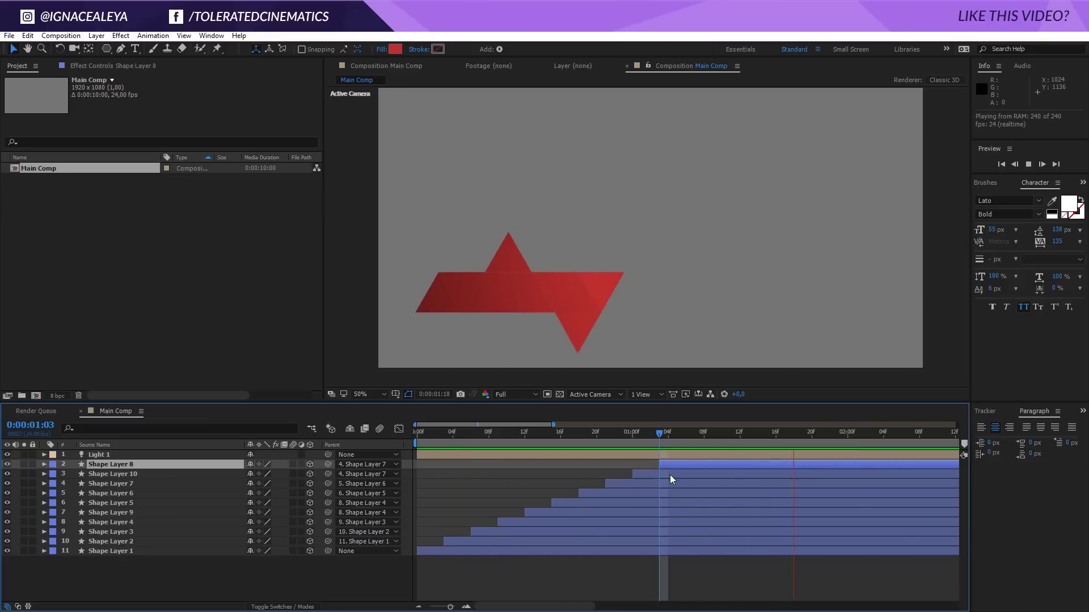
drag(659, 437, 677, 499)
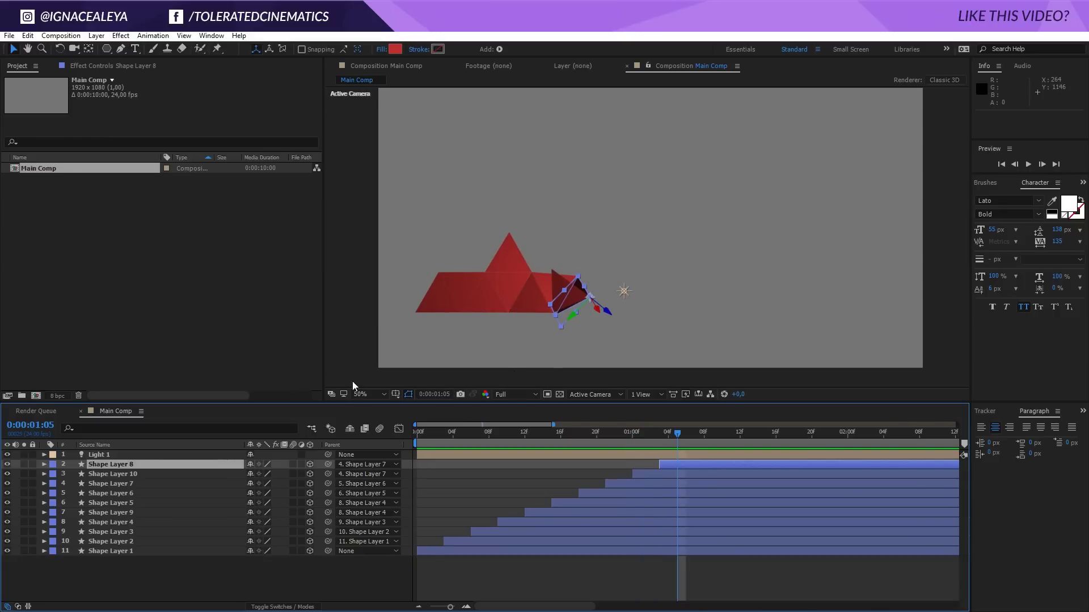
- Create a 1920 x 1080, 24 fps, 10-second composition named Title
click(61, 35)
click(77, 43)
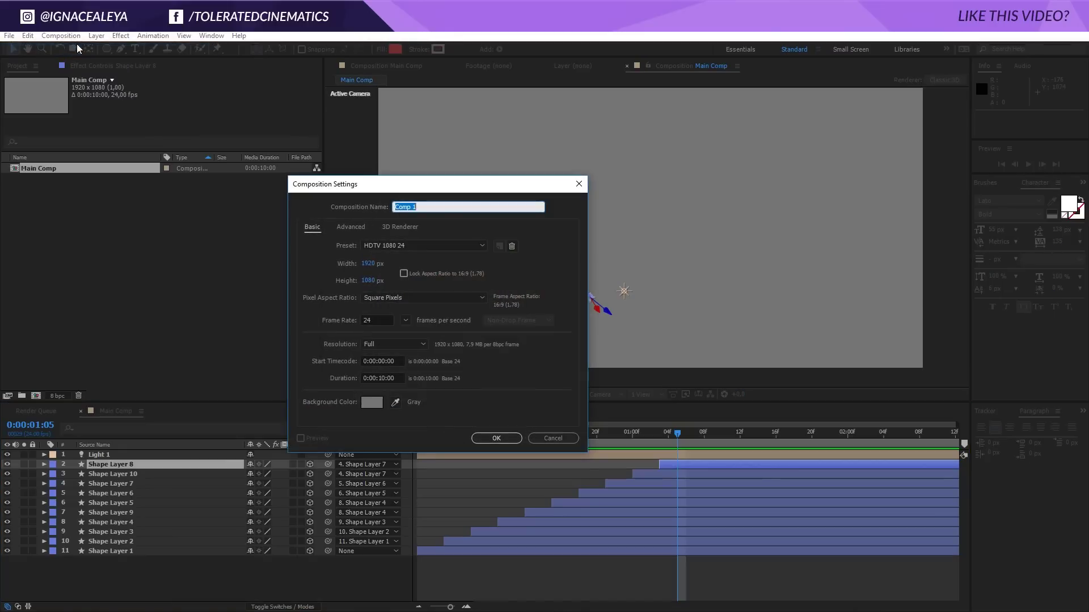
key(Return)
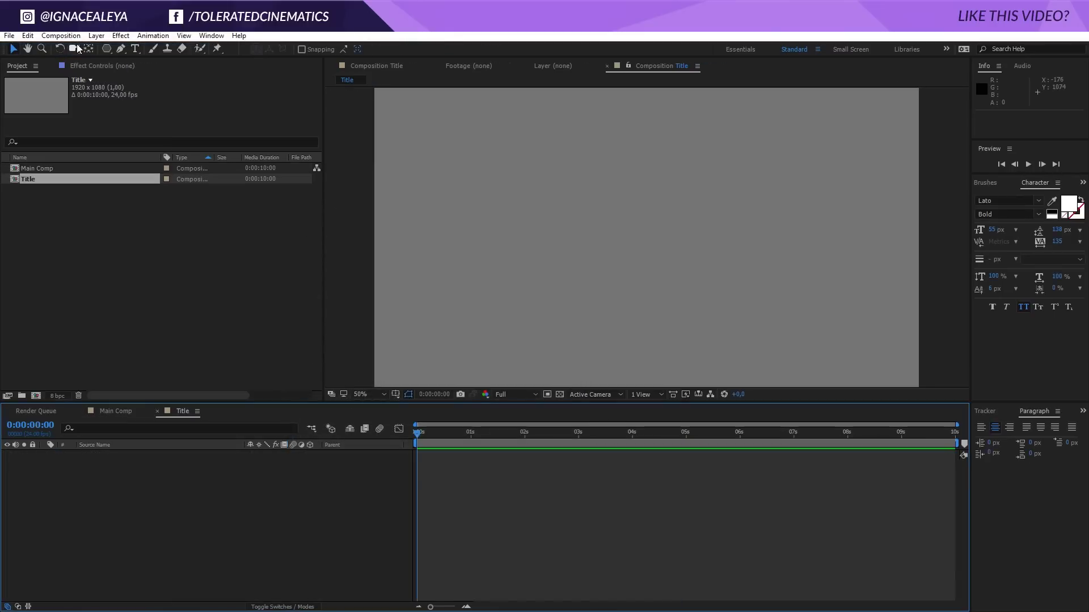
- Add a text layer reading "Subscribe for more" to the Title composition with the Type tool
click(141, 47)
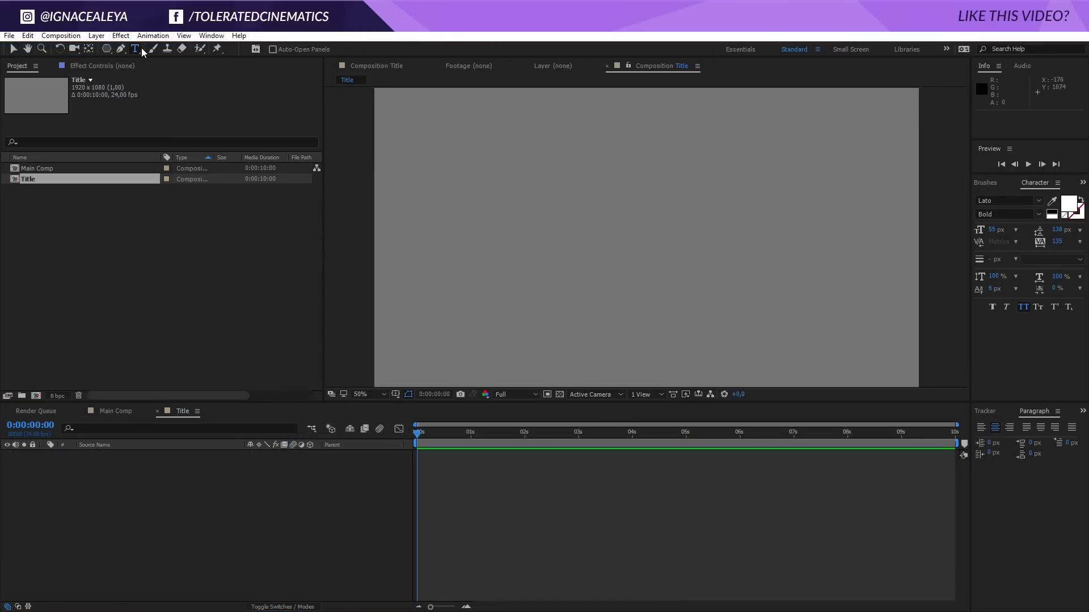
click(573, 237)
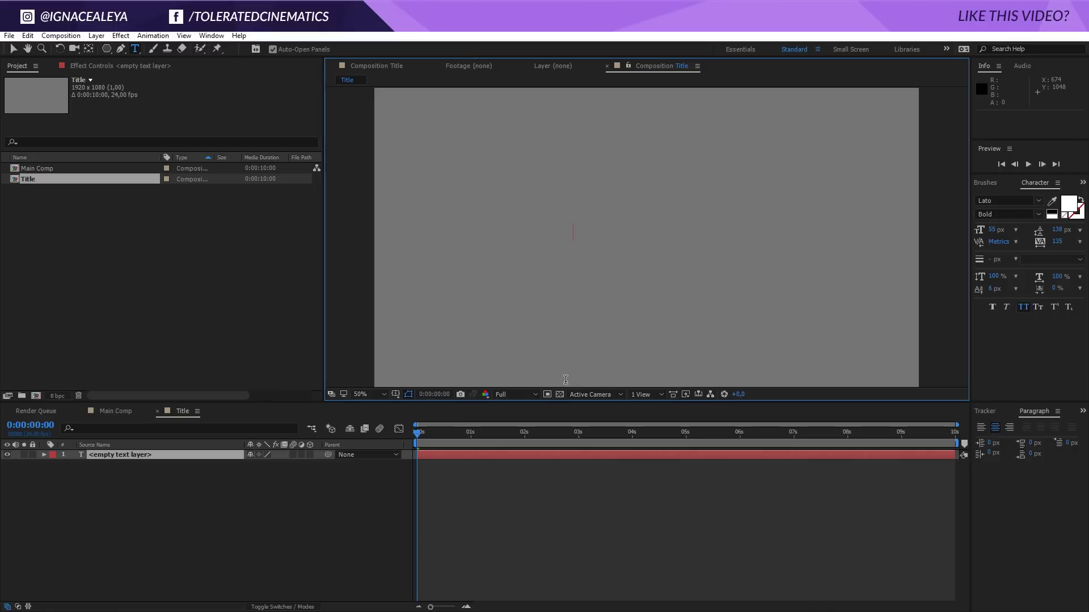
text(Subscribe for more)
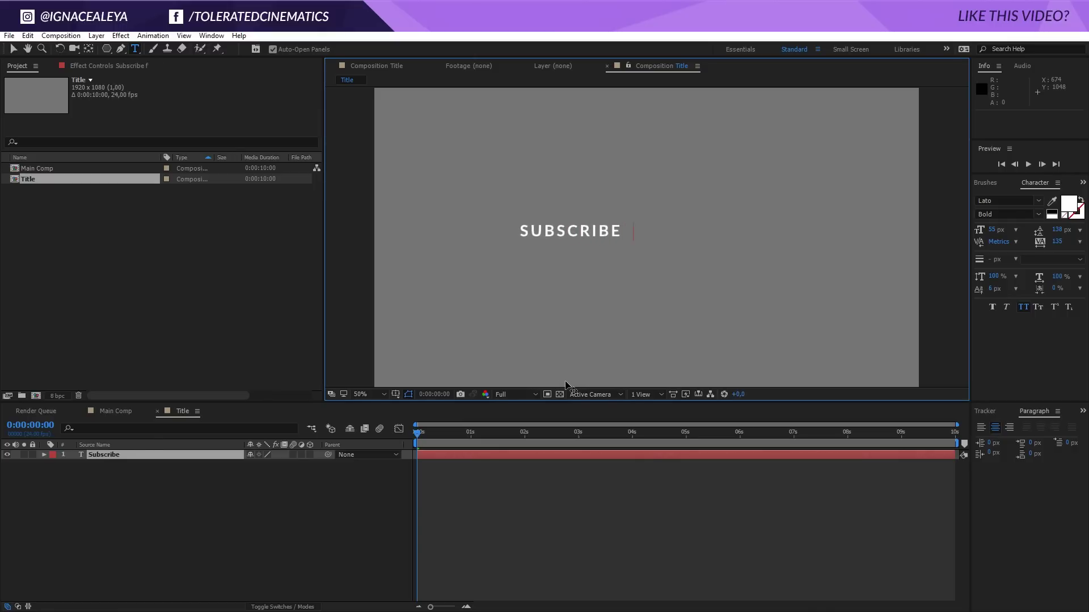